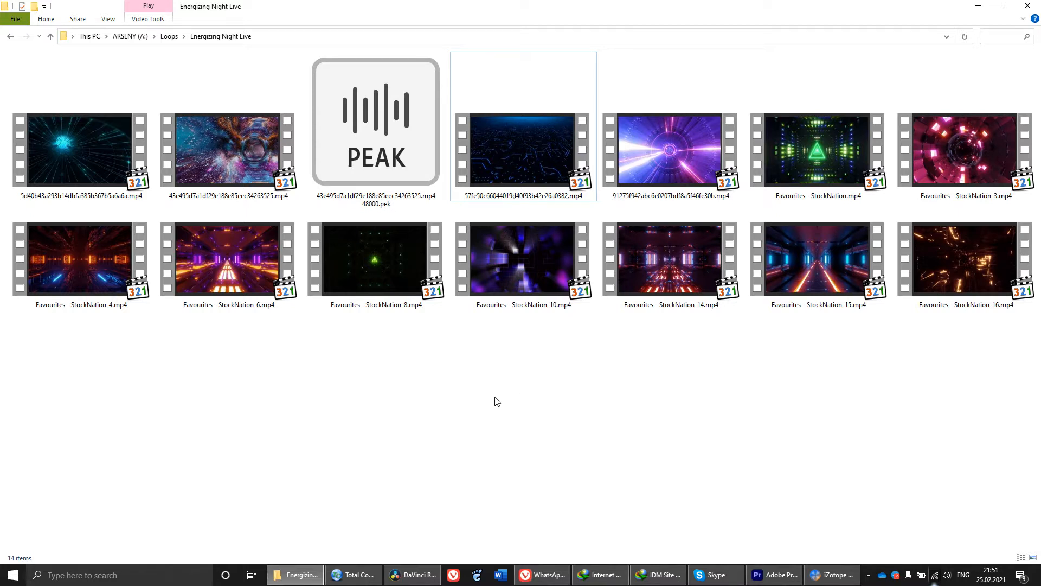
# Preview Favourites - StockNation.mp4 near its end in full screen and close the player.
pyautogui.doubleClick(819, 153)
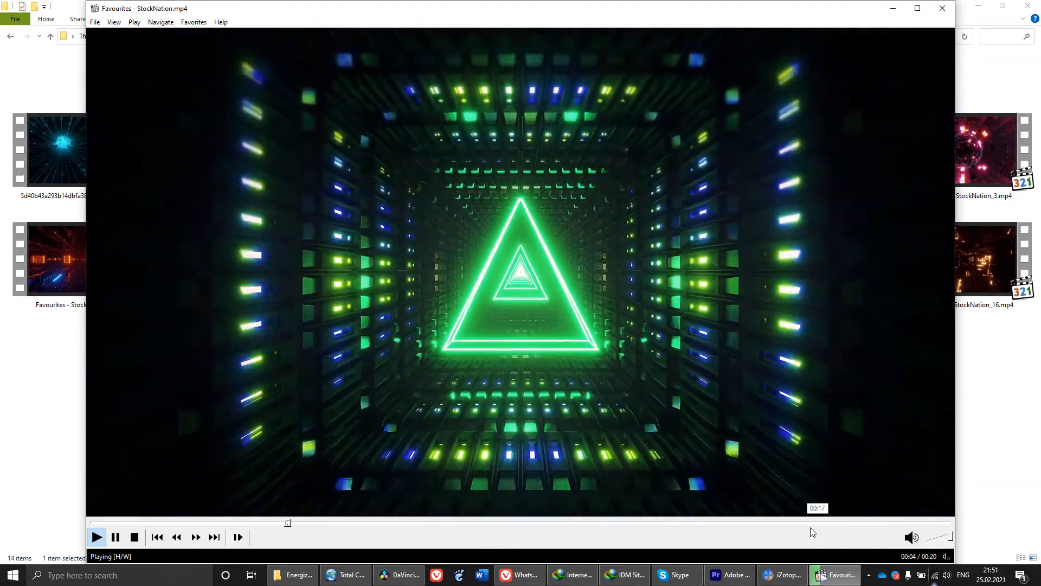
pyautogui.click(867, 522)
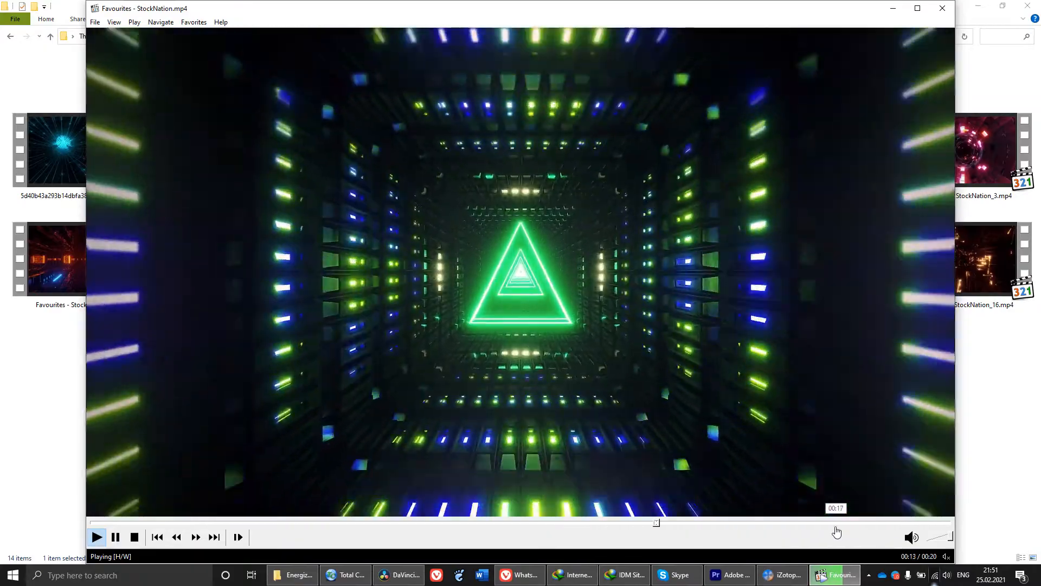
pyautogui.hotkey('alt', 'Return')
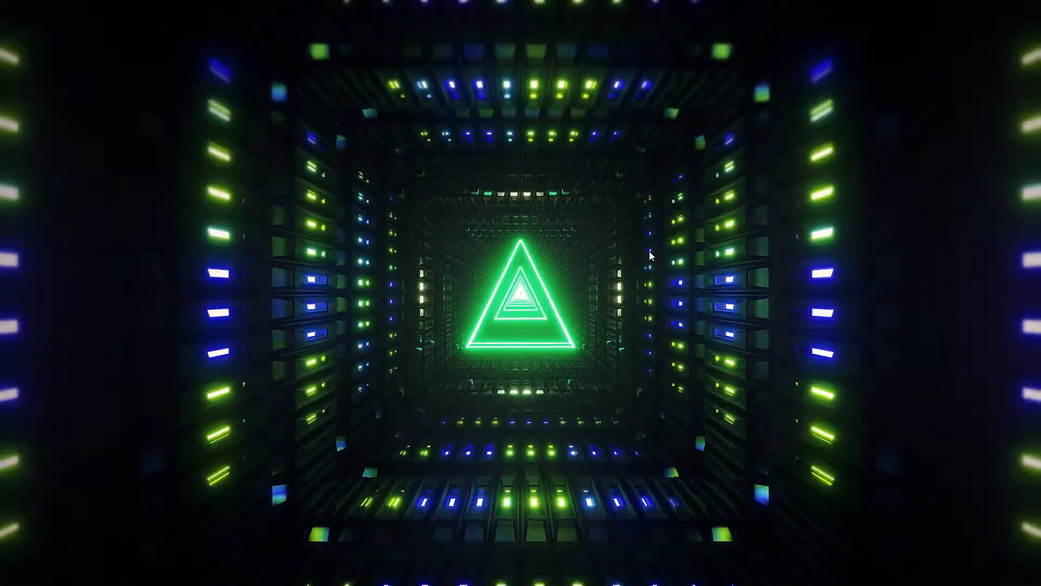
pyautogui.doubleClick(650, 252)
pyautogui.hotkey('alt', 'F4')
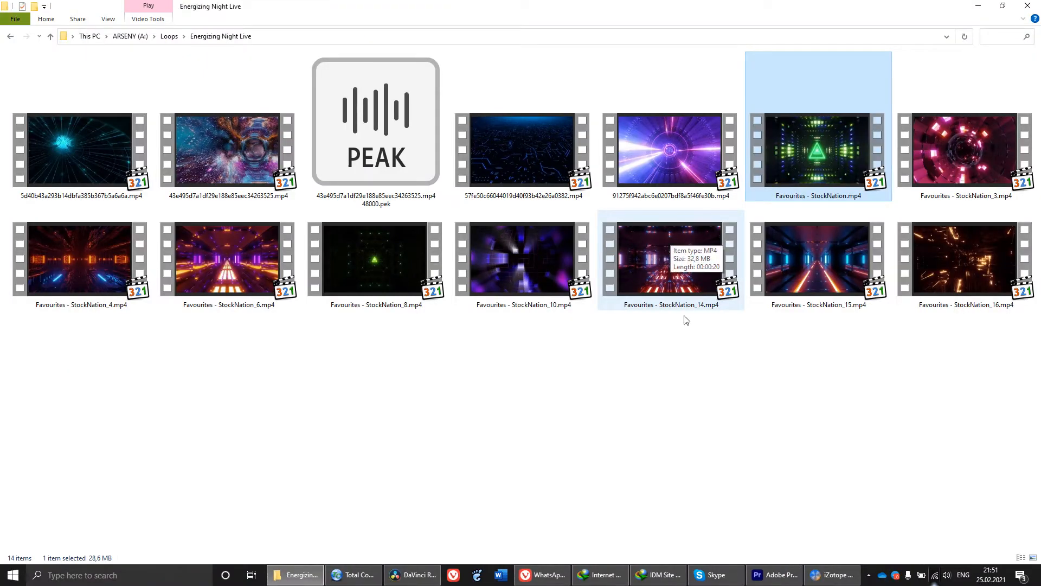
# Play 43e495d7a1df29e188e85eec34263525.mp4 near its end to check how it loops, and close the player.
pyautogui.click(186, 140)
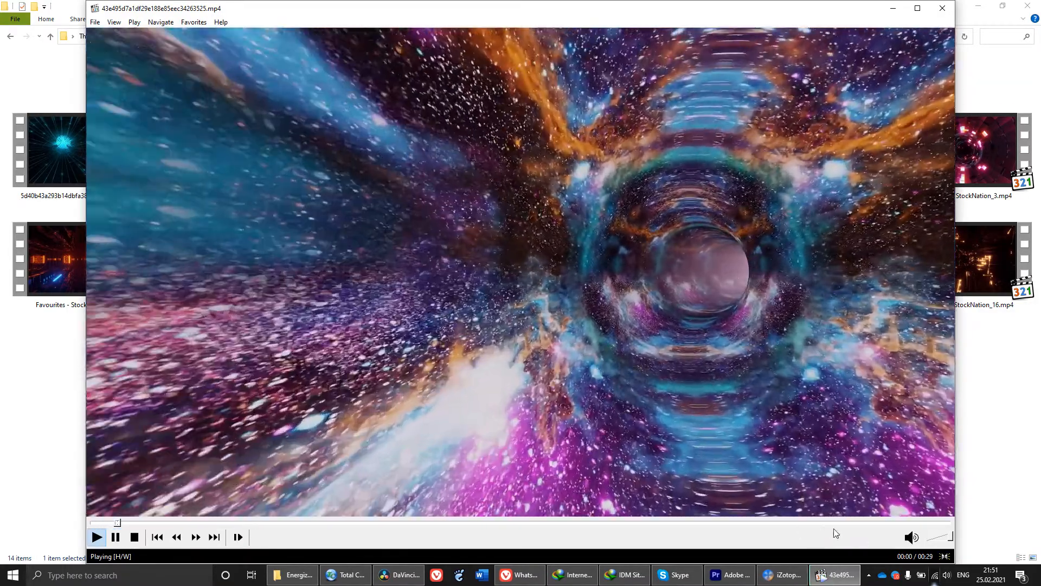
pyautogui.click(837, 523)
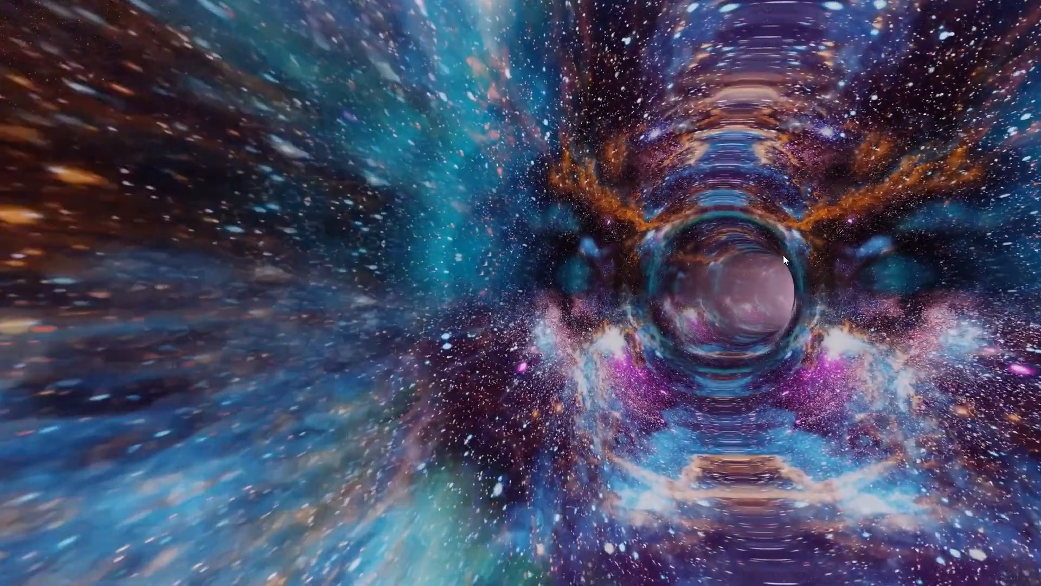
pyautogui.hotkey('alt', 'F4')
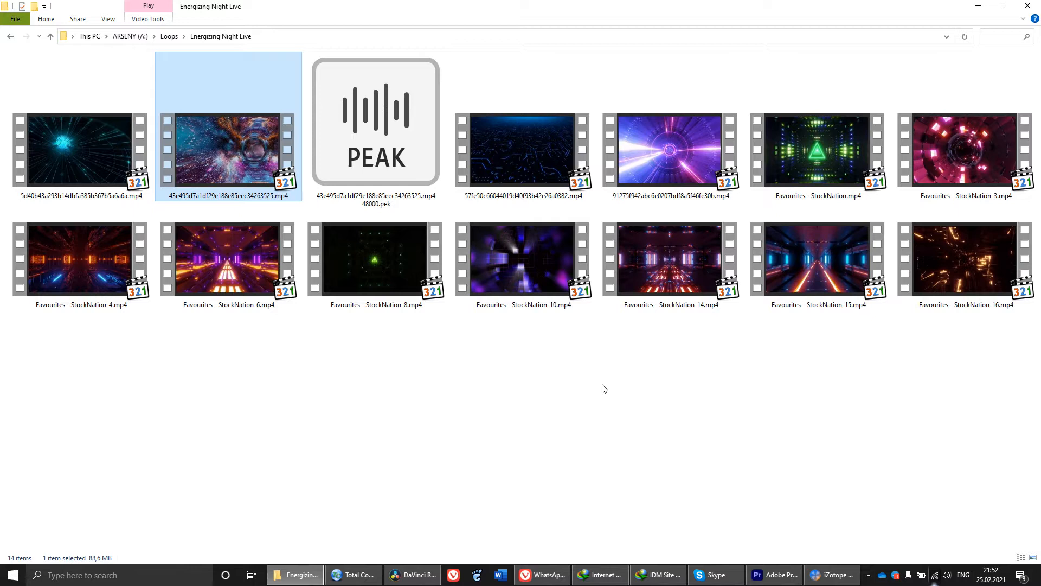
pyautogui.click(785, 151)
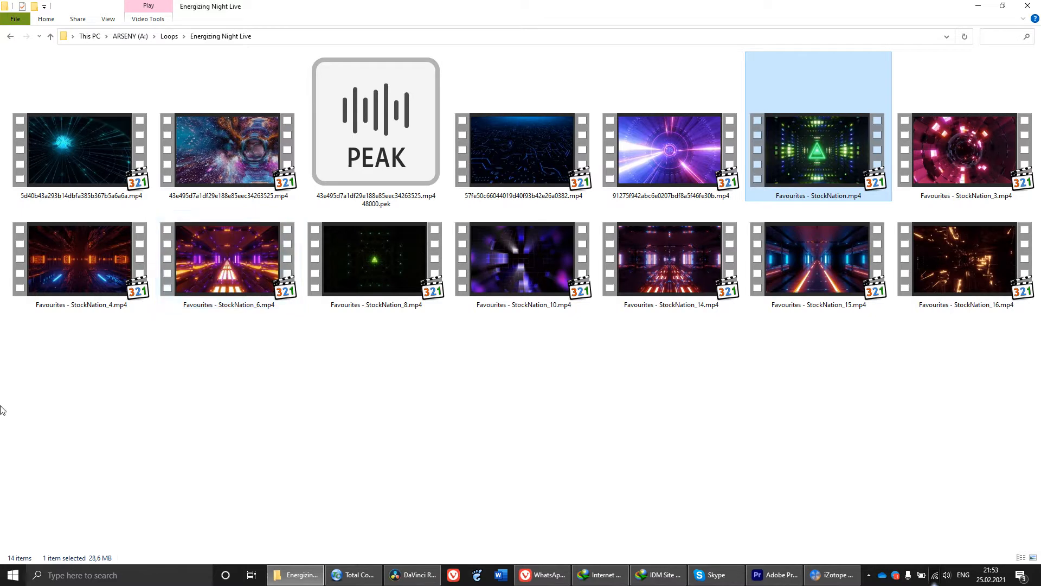
pyautogui.click(491, 365)
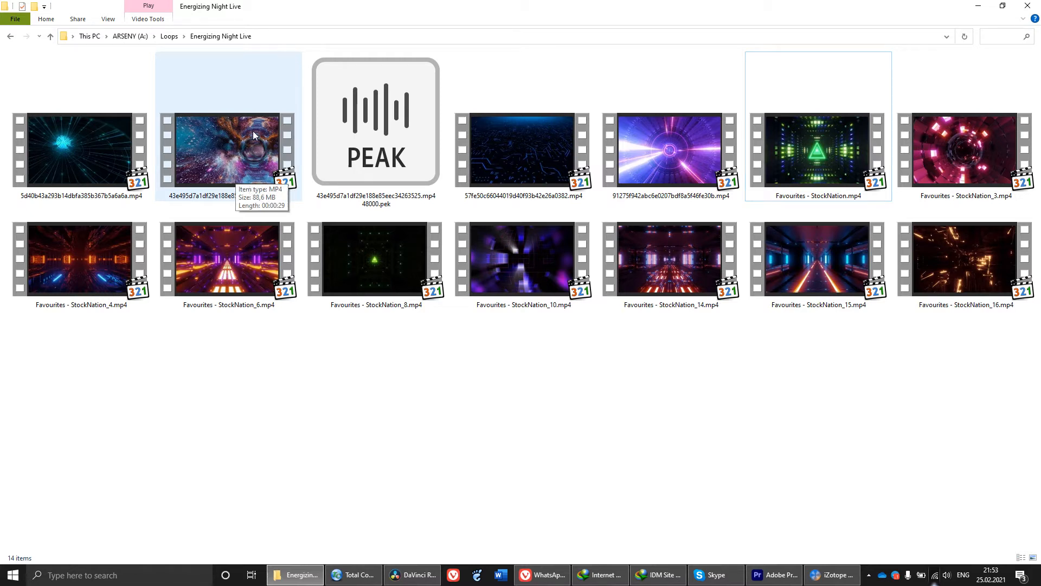
pyautogui.click(234, 172)
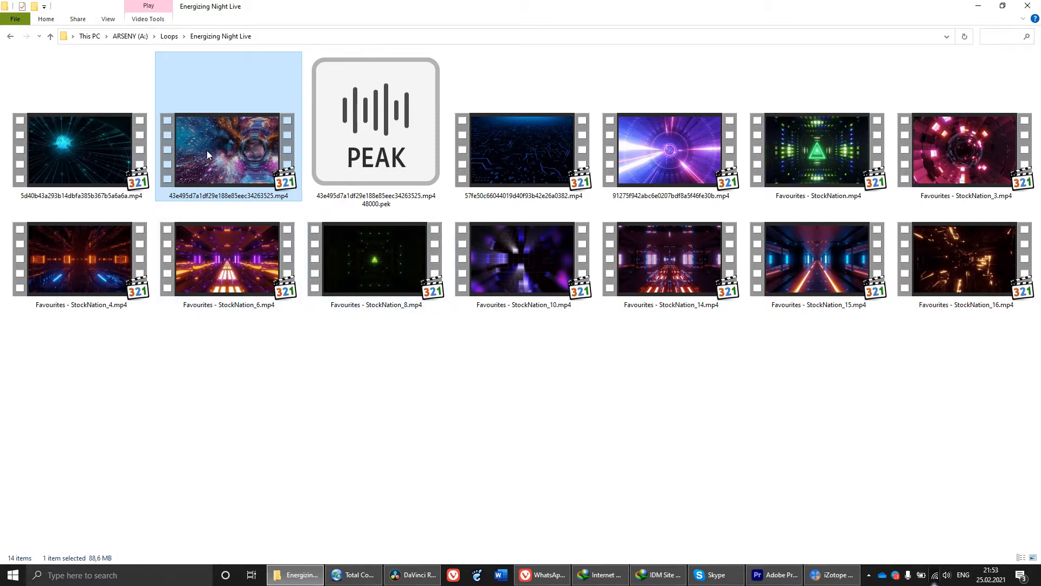
pyautogui.moveTo(207, 147); pyautogui.dragTo(320, 232)
# Switch to Premiere Pro and create a new sequence named Loops with the ARRI 1080p 30 preset.
pyautogui.hotkey('alt', 'Tab')
pyautogui.hotkey('alt', 'Tab')
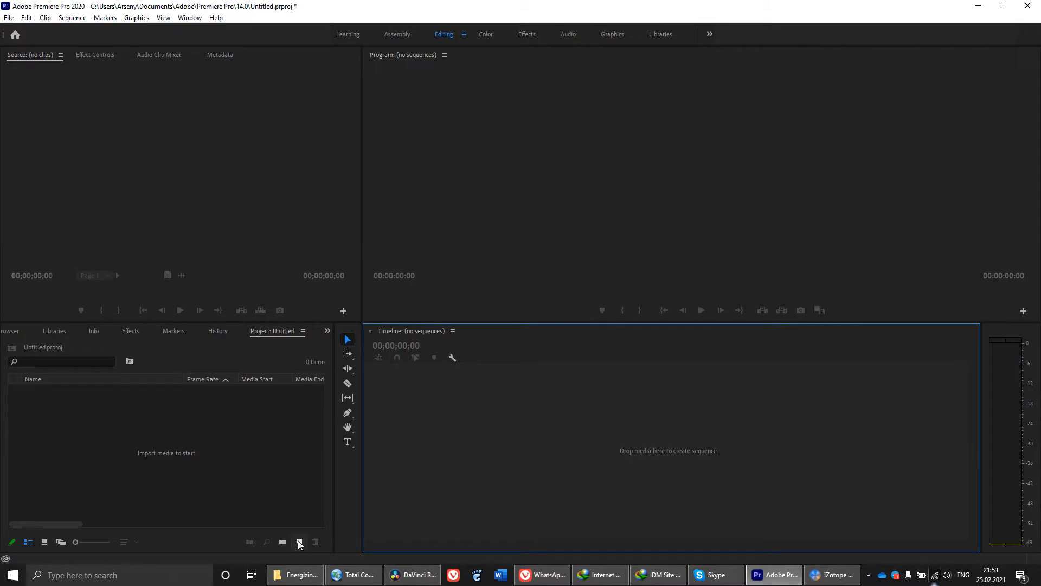
pyautogui.click(299, 542)
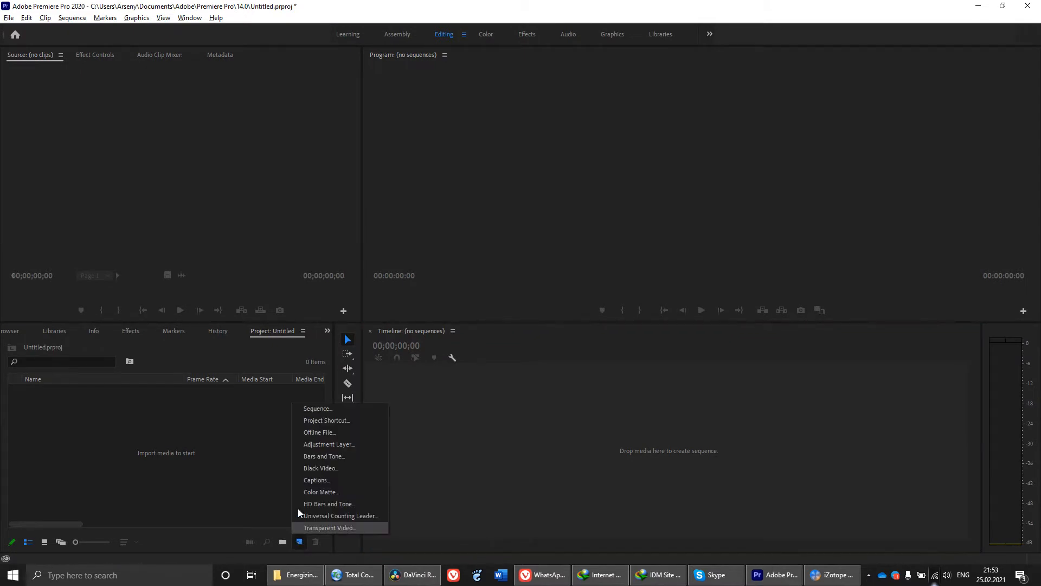
pyautogui.click(321, 408)
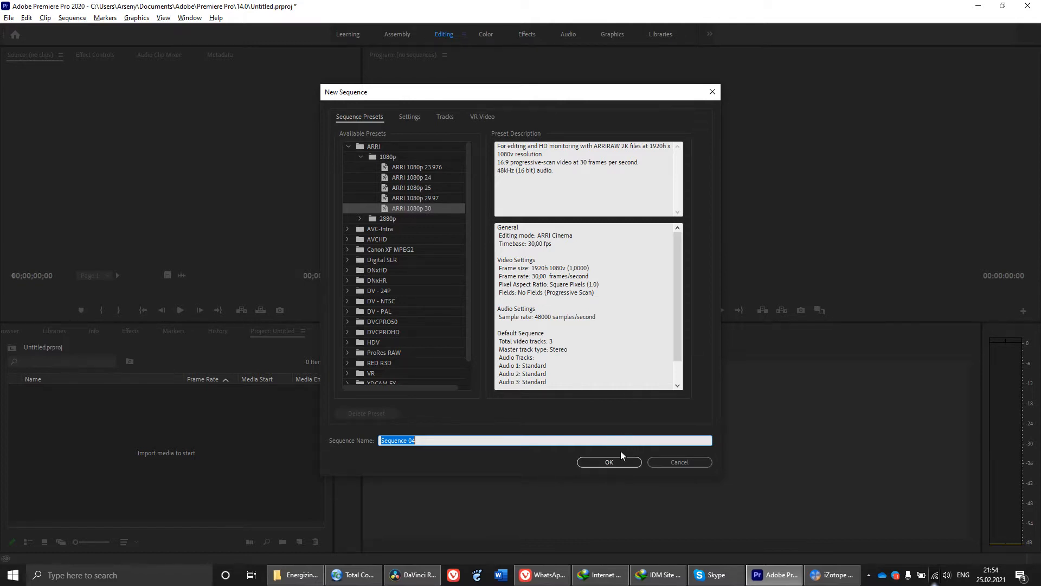
pyautogui.click(480, 439)
pyautogui.moveTo(437, 434); pyautogui.dragTo(295, 437)
pyautogui.write('Loops')
pyautogui.press('Return')
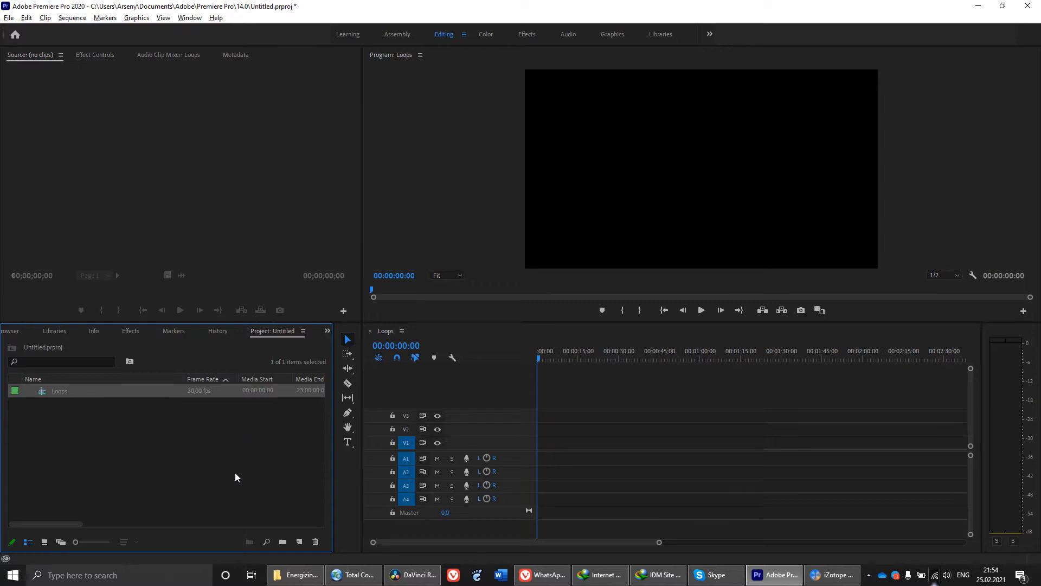
# Import 43e495d7a1df29e188e85eec34263525.mp4 into the project and interpret its footage at an assumed frame rate of 30 fps.
pyautogui.click(296, 575)
pyautogui.moveTo(206, 170); pyautogui.dragTo(131, 473)
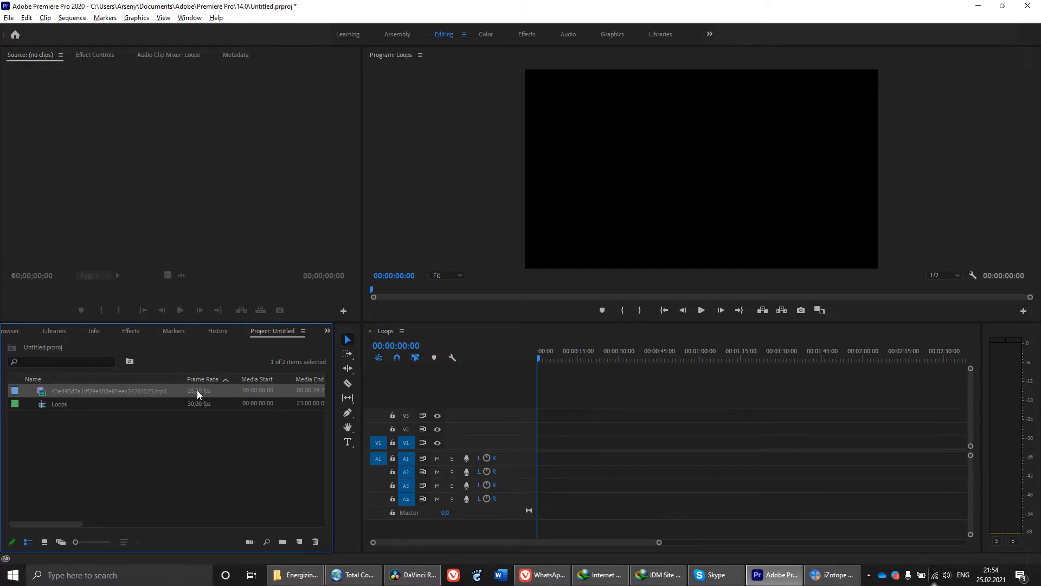
pyautogui.rightClick(155, 393)
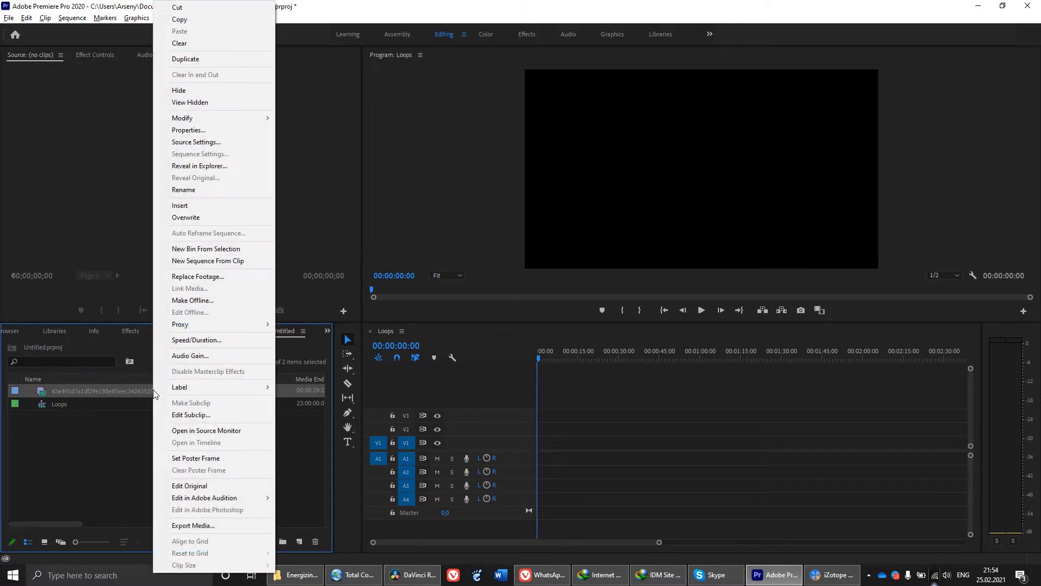
pyautogui.moveTo(262, 118)
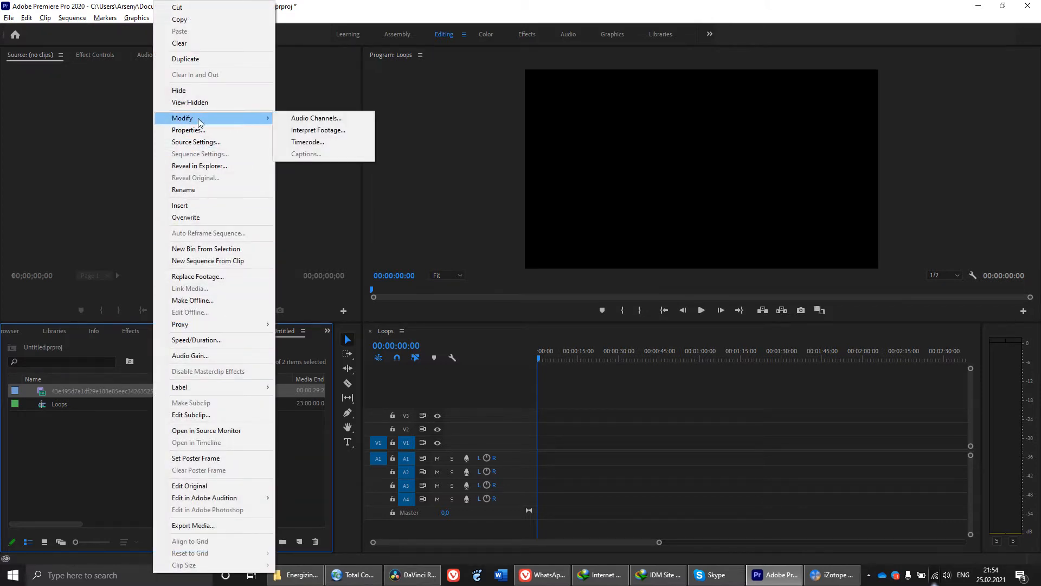
pyautogui.click(317, 131)
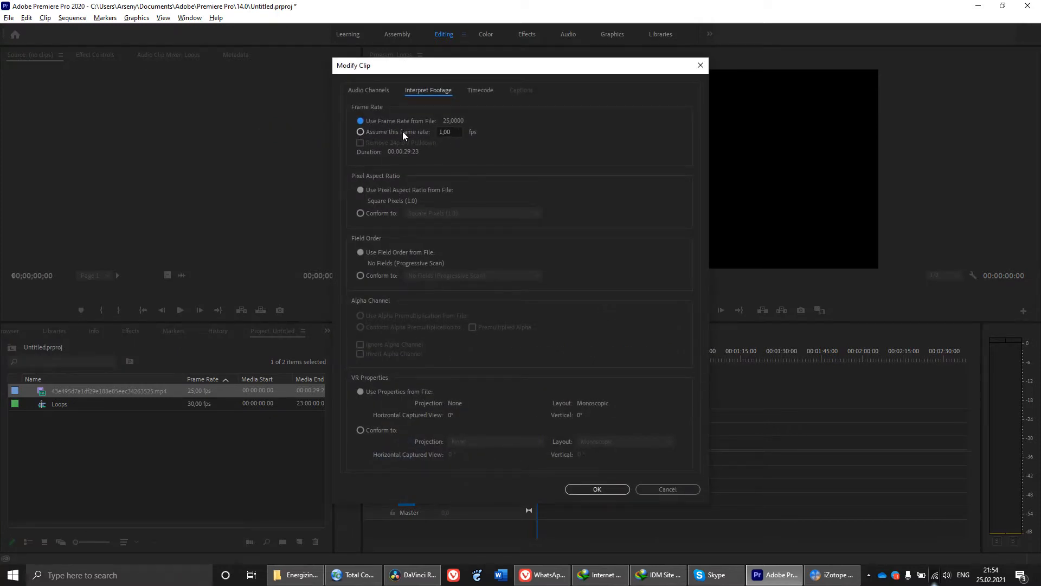
pyautogui.click(362, 131)
pyautogui.write('30')
pyautogui.click(599, 489)
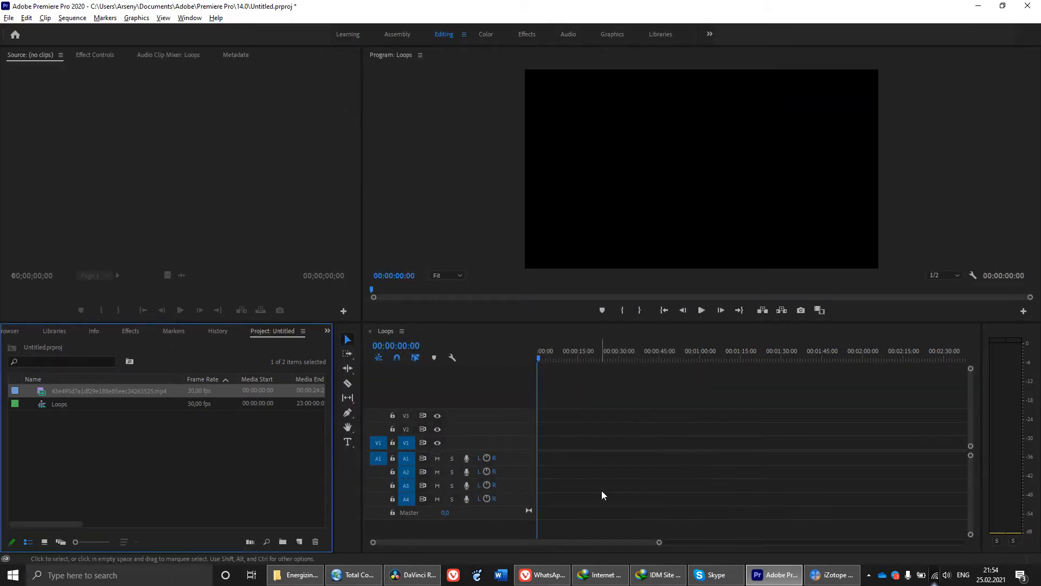
# Place the clip at the start of track V1, keeping the existing sequence settings, and set it to frame size.
pyautogui.moveTo(66, 390); pyautogui.dragTo(543, 449)
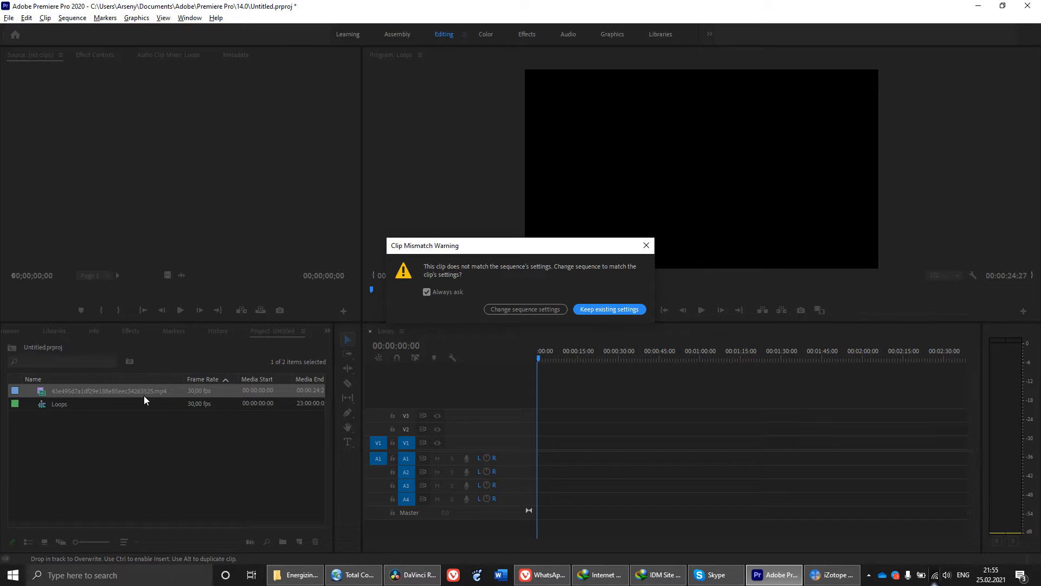
pyautogui.click(612, 308)
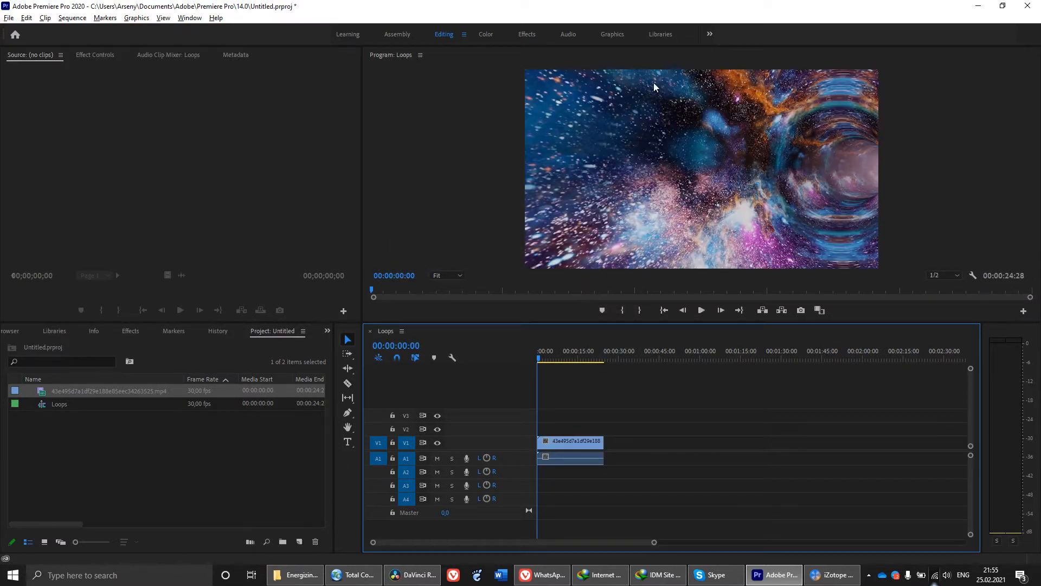
pyautogui.click(561, 445)
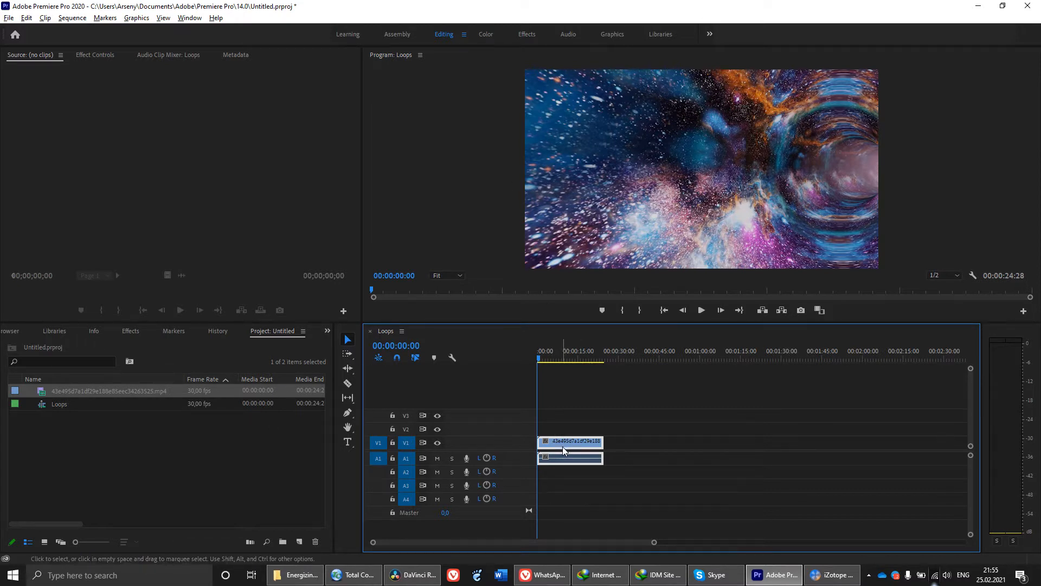
pyautogui.scroll(3, 563, 447)
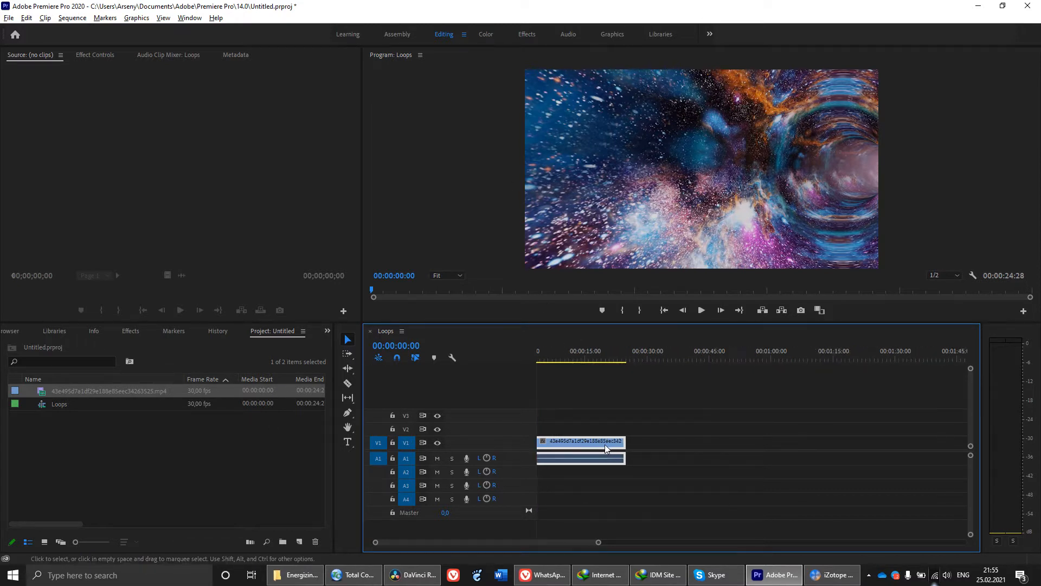
pyautogui.rightClick(575, 444)
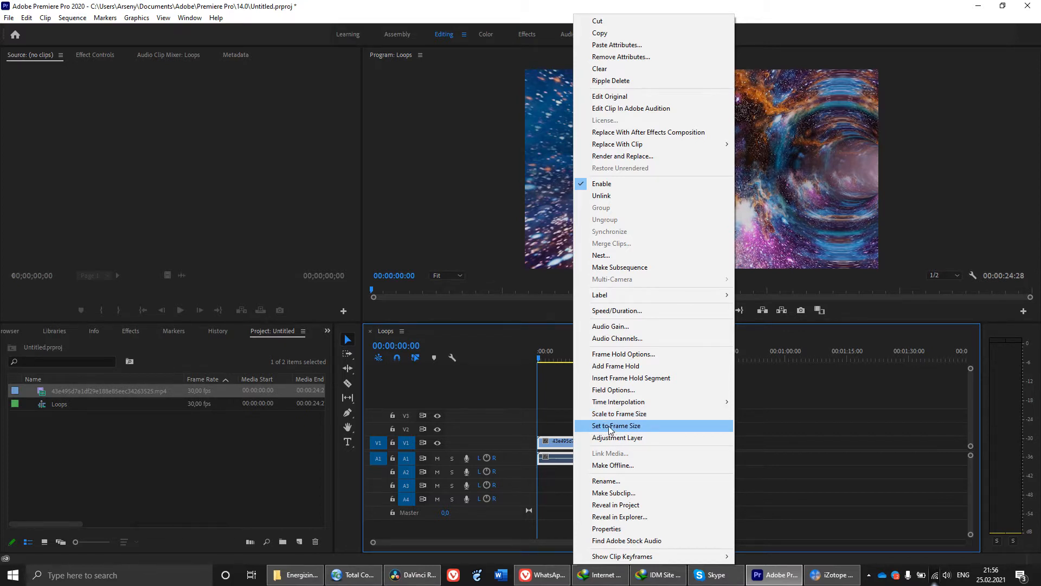
pyautogui.click(627, 426)
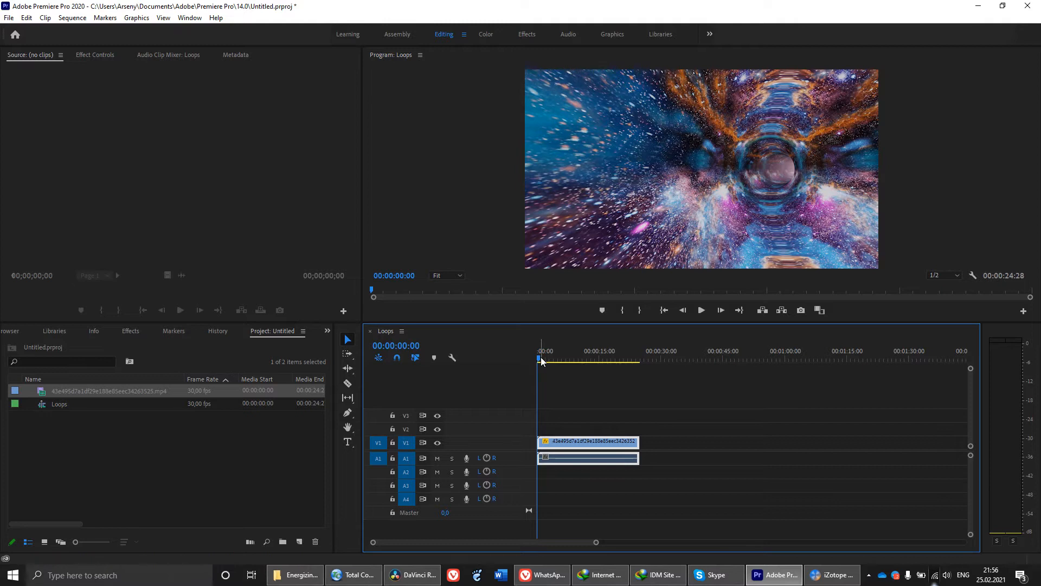
# Move the timeline playhead to 00:00:02:00.
pyautogui.scroll(5, 554, 452)
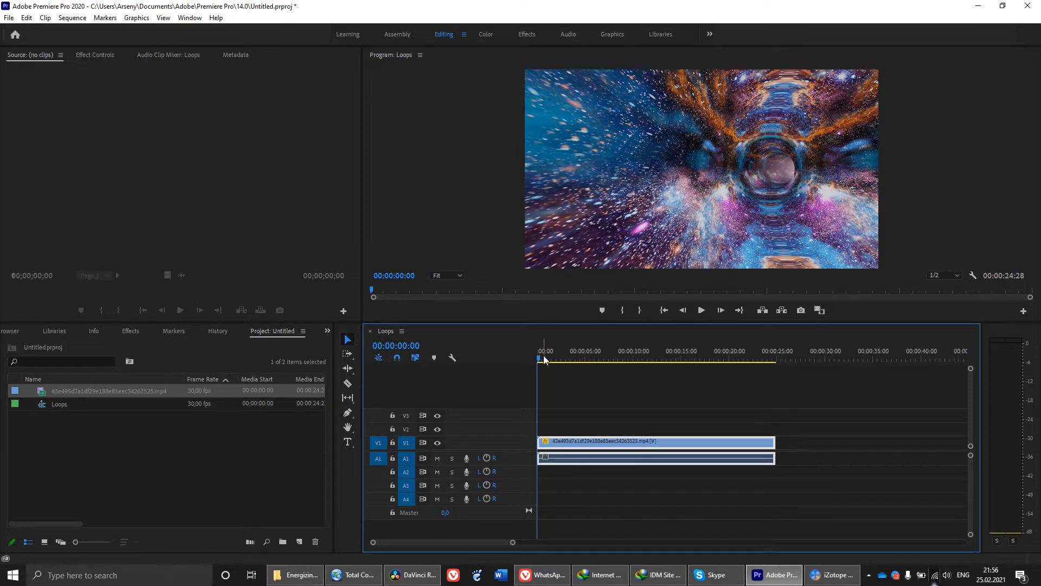
pyautogui.moveTo(542, 360)
pyautogui.mouseDown()
pyautogui.moveTo(558, 359)
pyautogui.moveTo(554, 371)
pyautogui.mouseUp()
pyautogui.press('Right')
pyautogui.press('Right')
pyautogui.press('Right')
pyautogui.press('Right')
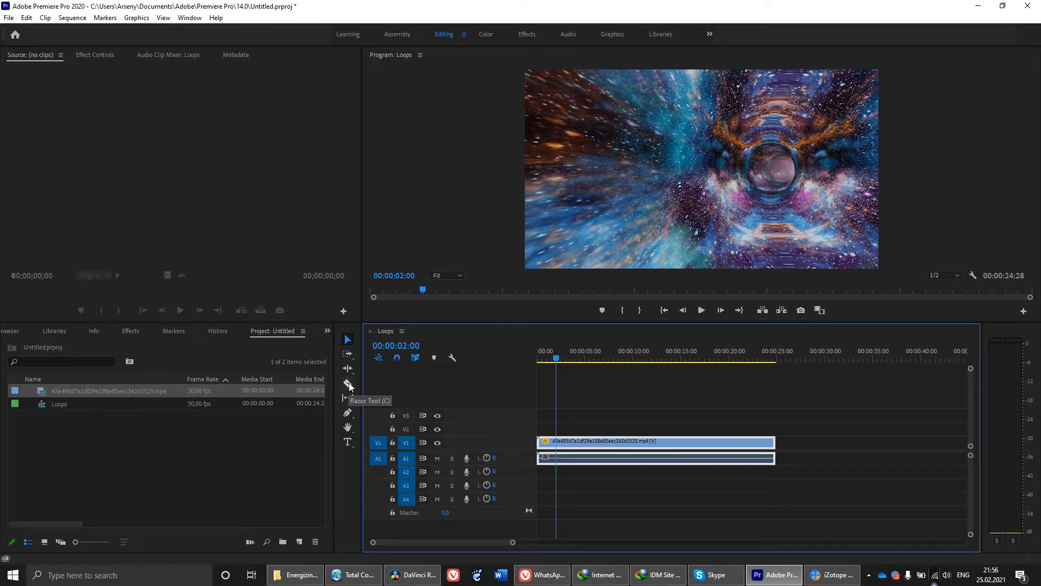
# Try splitting the clip at the playhead with the Razor tool, and undo the cut.
pyautogui.click(348, 384)
pyautogui.click(558, 442)
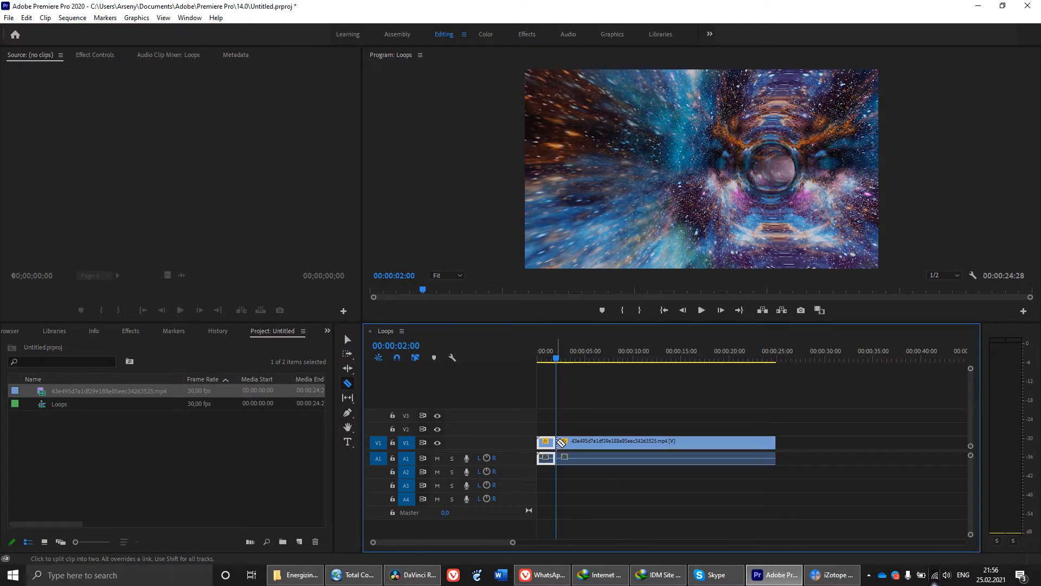
pyautogui.scroll(4, 580, 468)
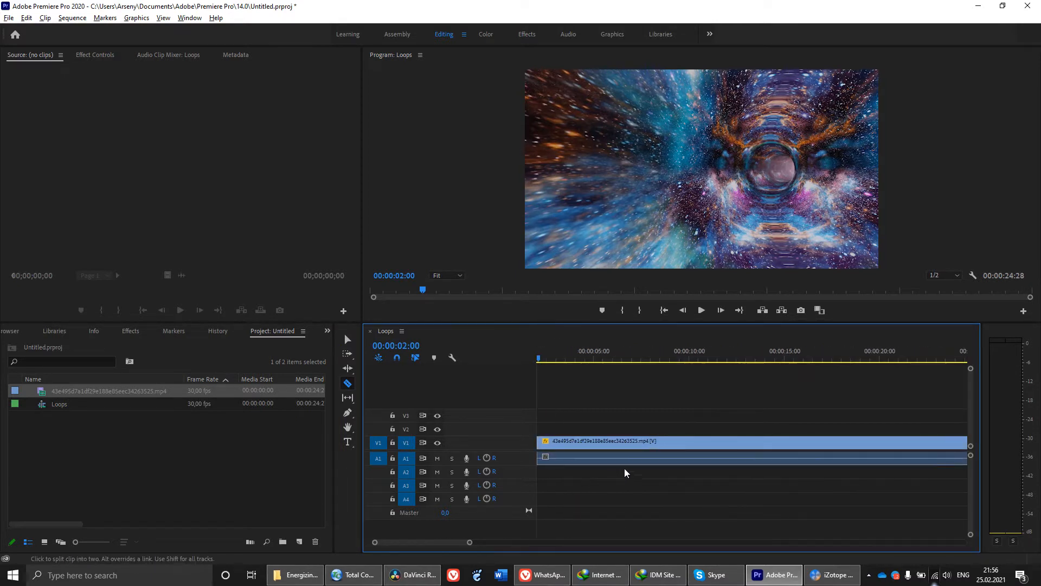
pyautogui.scroll(-4, 613, 466)
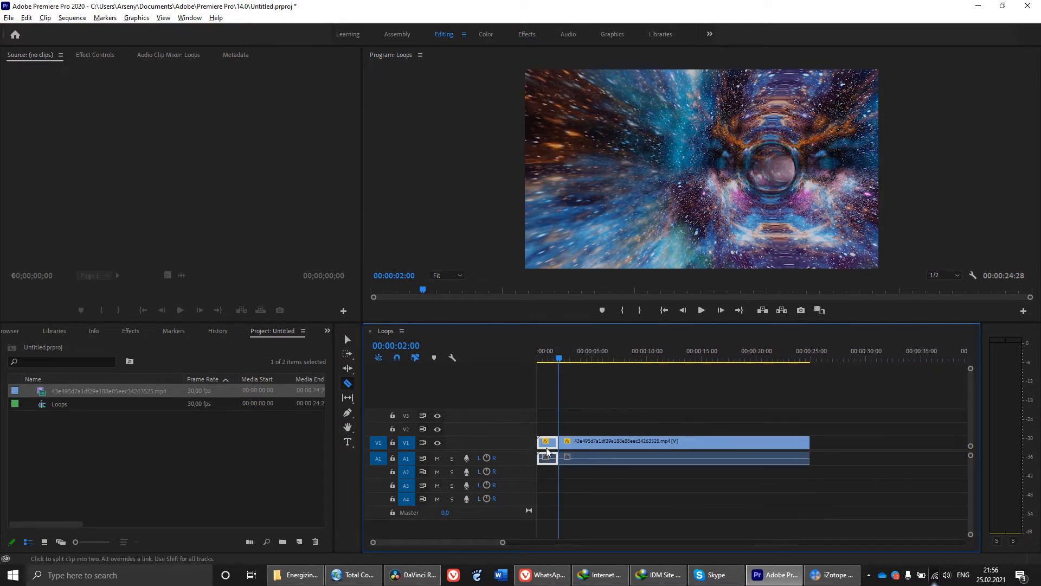
pyautogui.scroll(4, 562, 454)
pyautogui.scroll(-2, 570, 455)
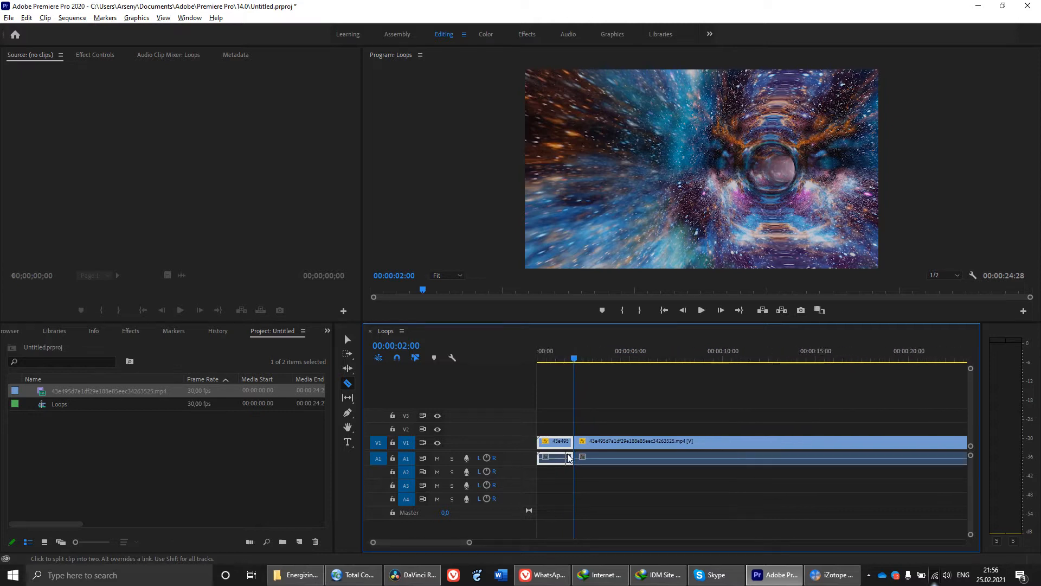
pyautogui.hotkey('ctrl', 'z')
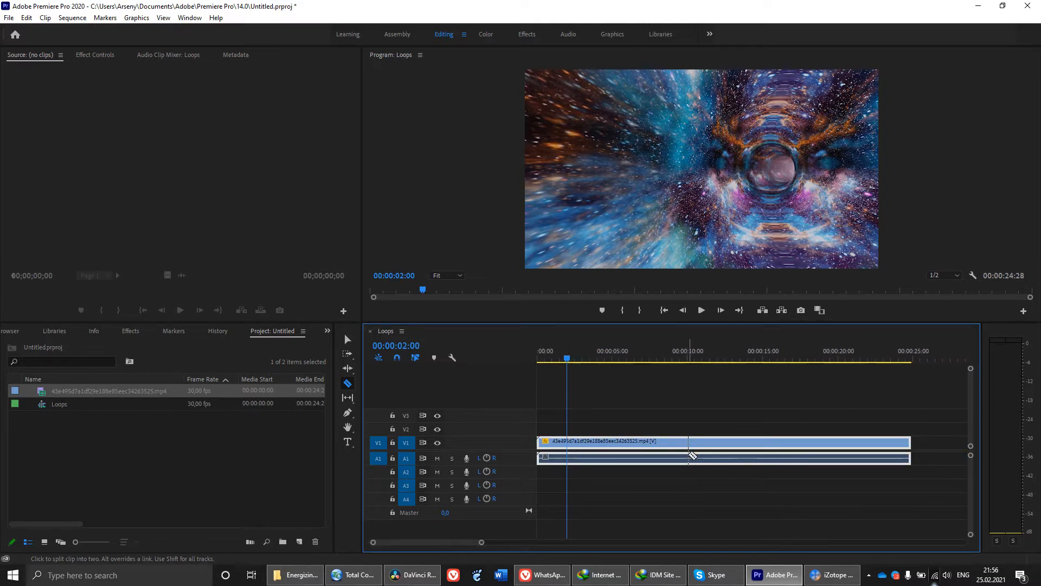
# Split the clip at the 2-second playhead position with Add Edit and return to the Selection tool.
pyautogui.hotkey('ctrl', 'k')
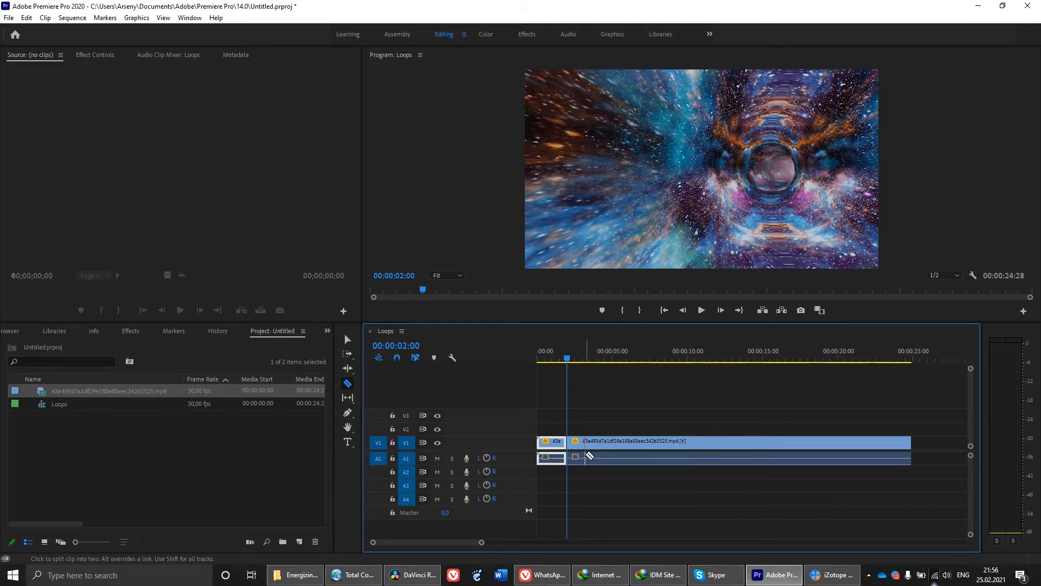
pyautogui.click(348, 339)
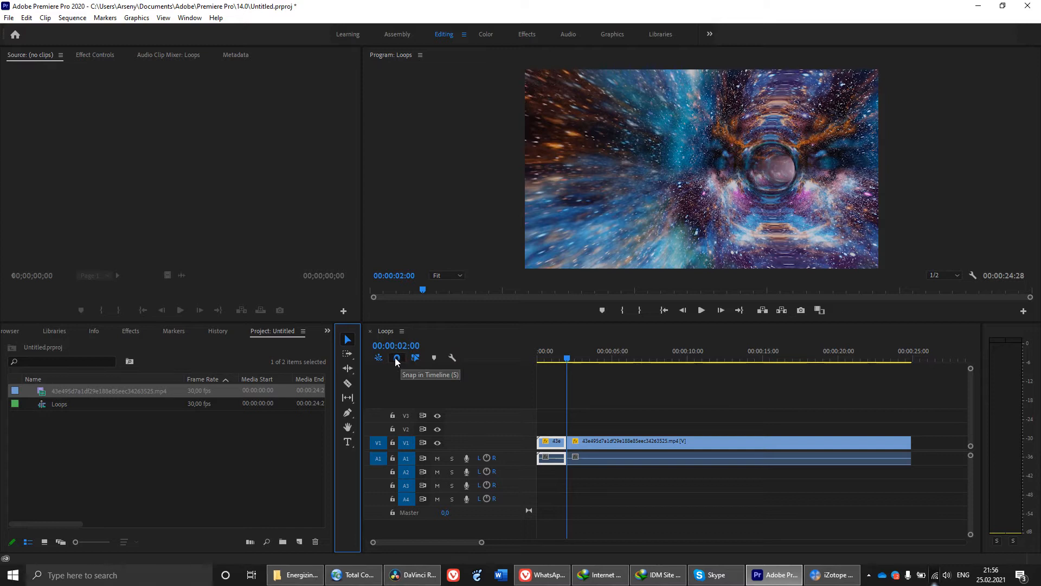
pyautogui.click(395, 361)
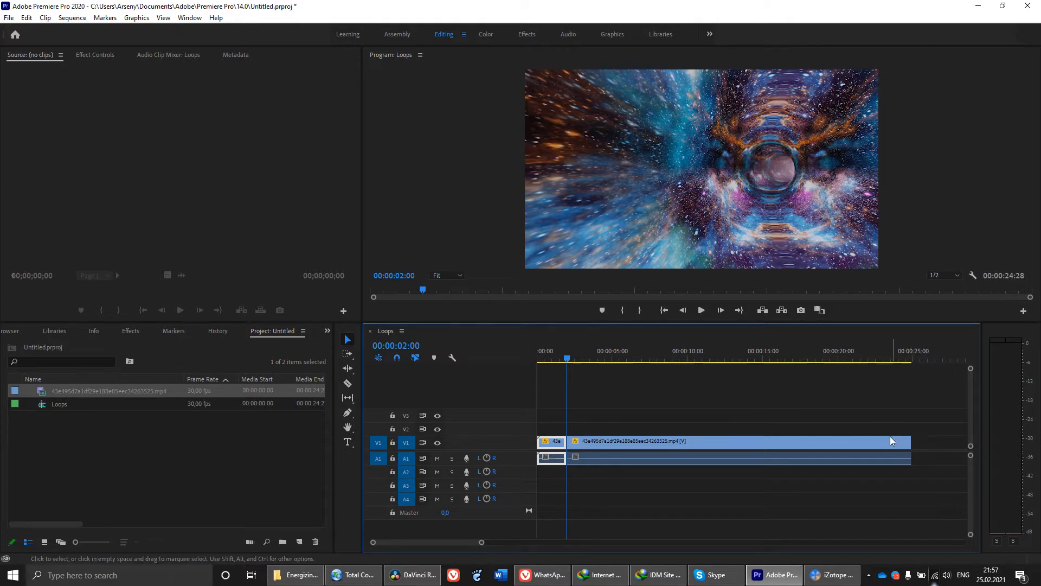
# Move the 2-second opening piece over the last two seconds of the clip on V1 and close the gap at the start.
pyautogui.moveTo(552, 443); pyautogui.dragTo(895, 458)
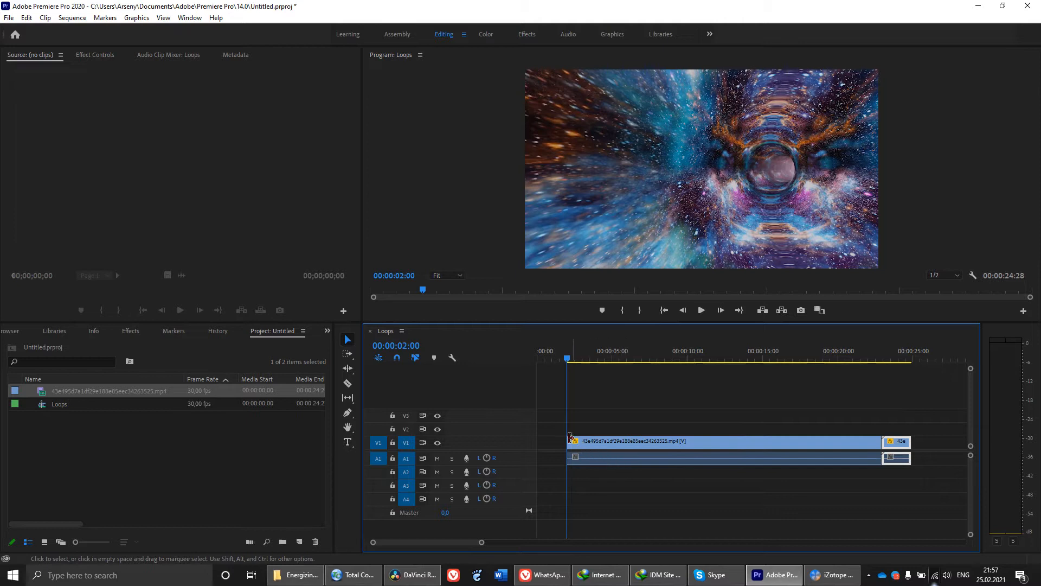
pyautogui.click(554, 440)
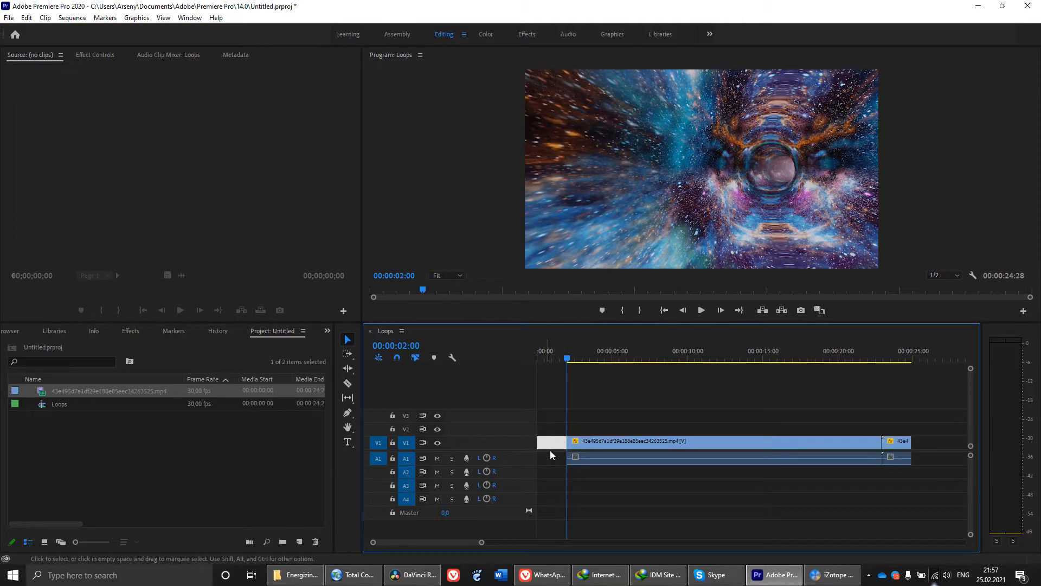
pyautogui.press('Delete')
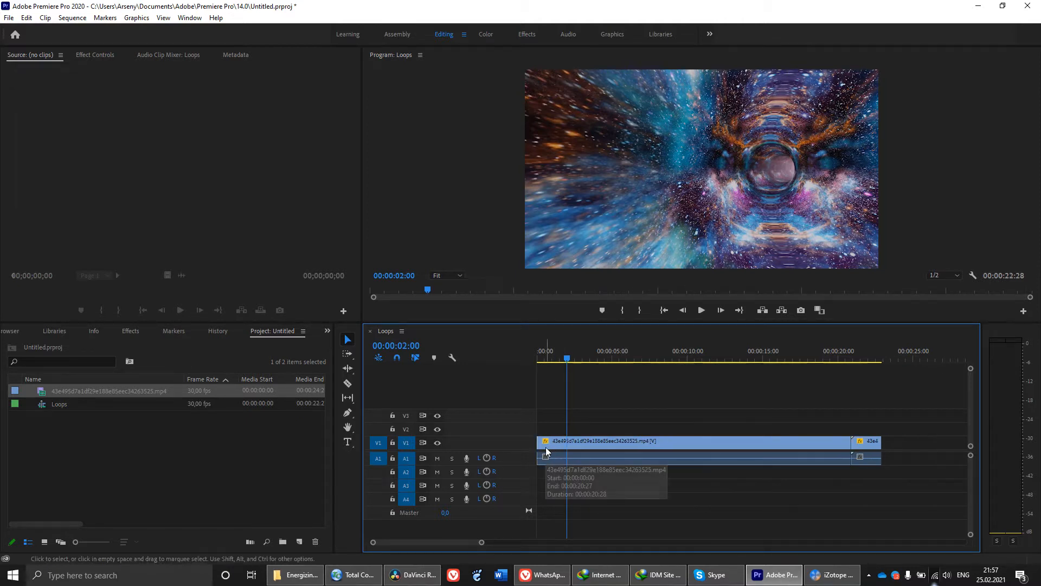
# Apply the default transitions at the cut between the main clip and the relocated 2-second piece.
pyautogui.click(855, 444)
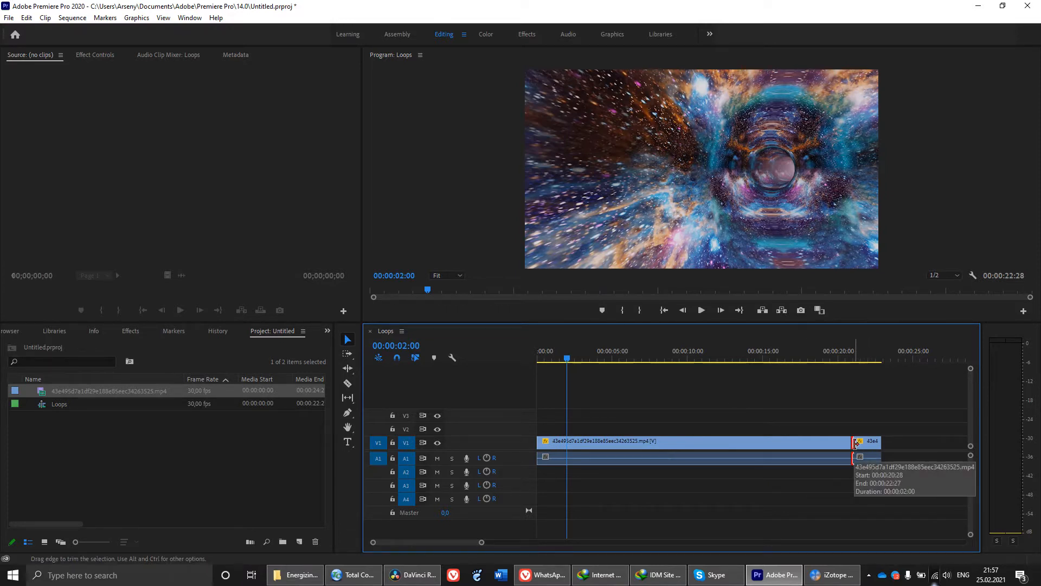
pyautogui.rightClick(856, 444)
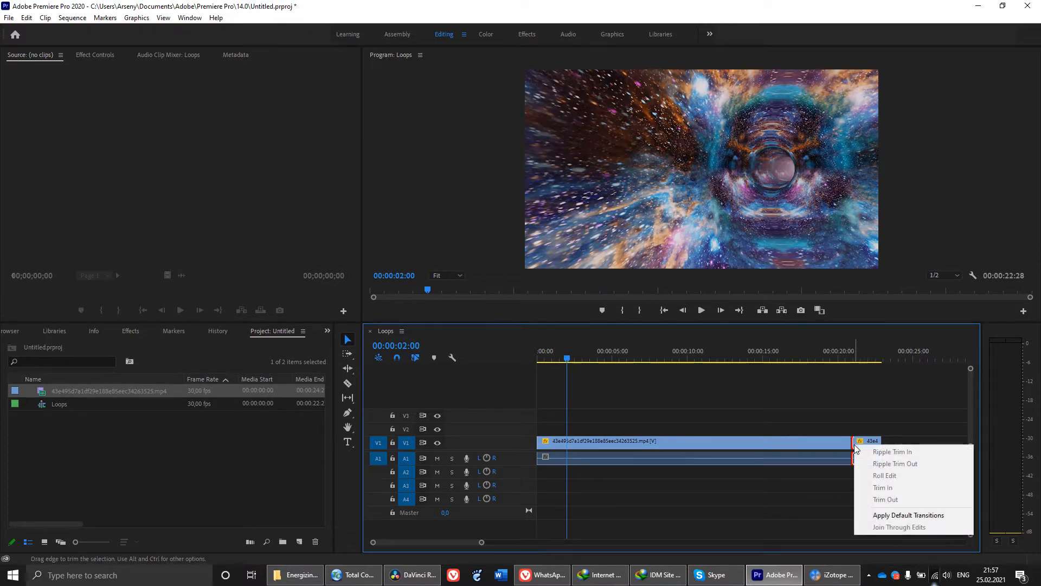
pyautogui.click(902, 518)
# Extend the Cross Dissolve to the end of the 2-second piece and scrub through the blend.
pyautogui.click(858, 359)
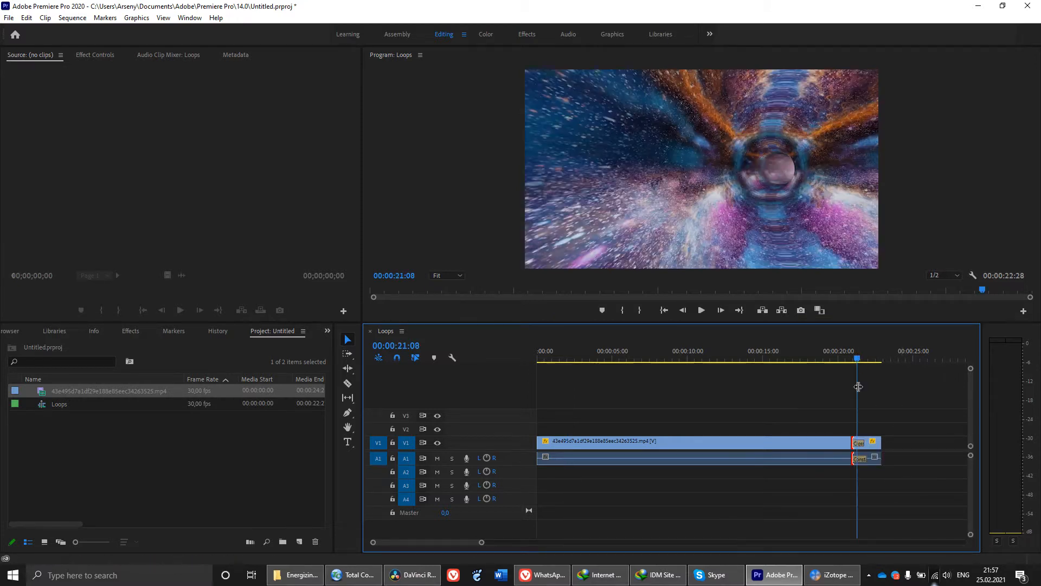
pyautogui.scroll(3, 846, 442)
pyautogui.scroll(3, 727, 458)
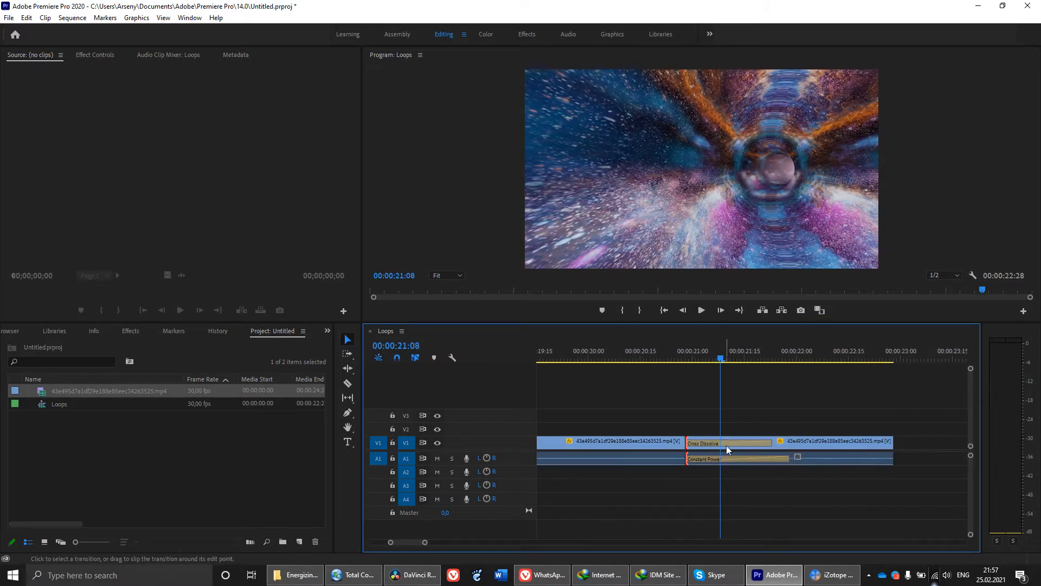
pyautogui.click(770, 443)
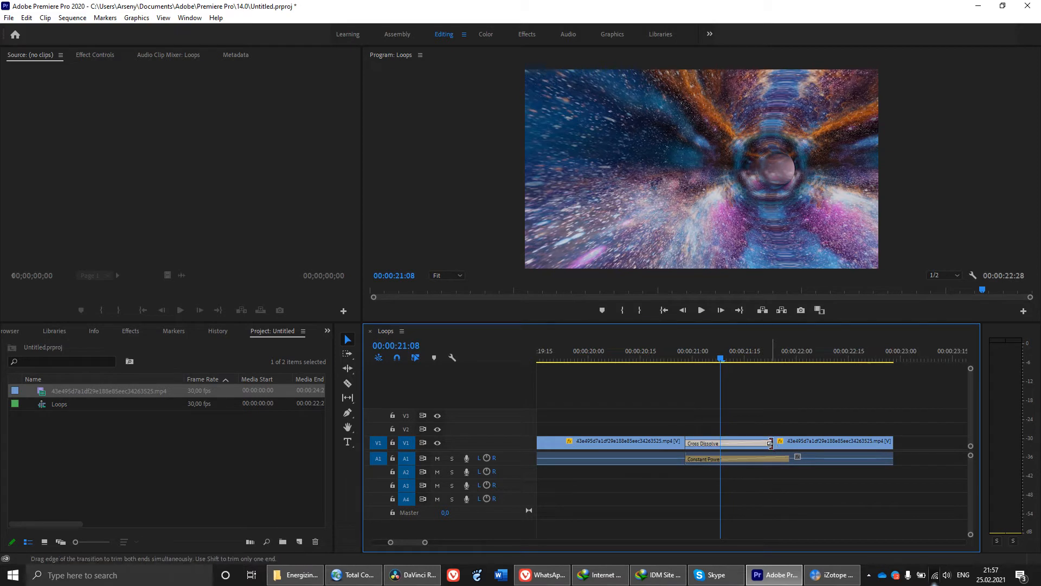
pyautogui.moveTo(770, 444); pyautogui.dragTo(898, 460)
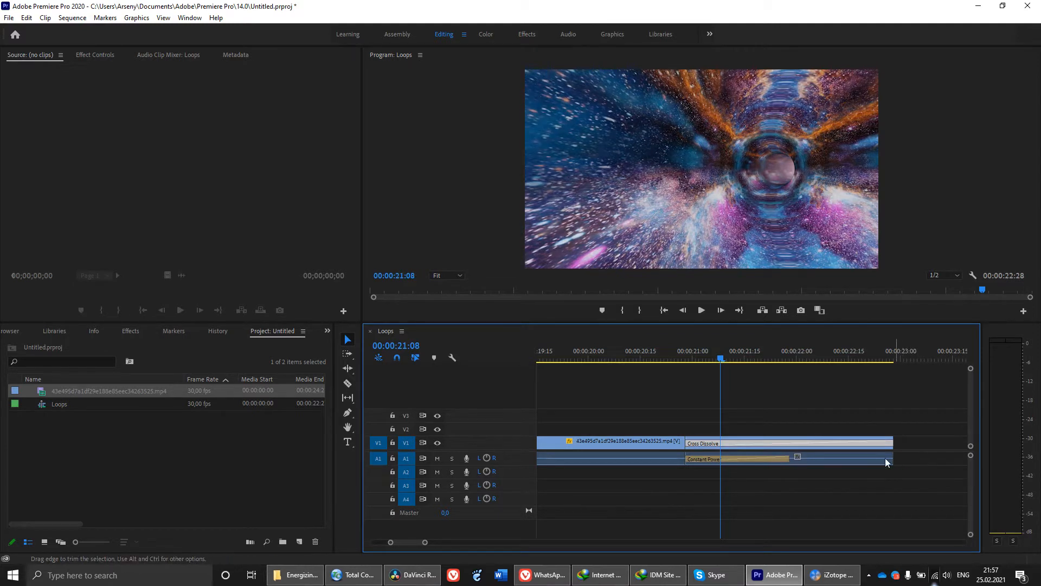
pyautogui.moveTo(693, 356); pyautogui.dragTo(872, 369)
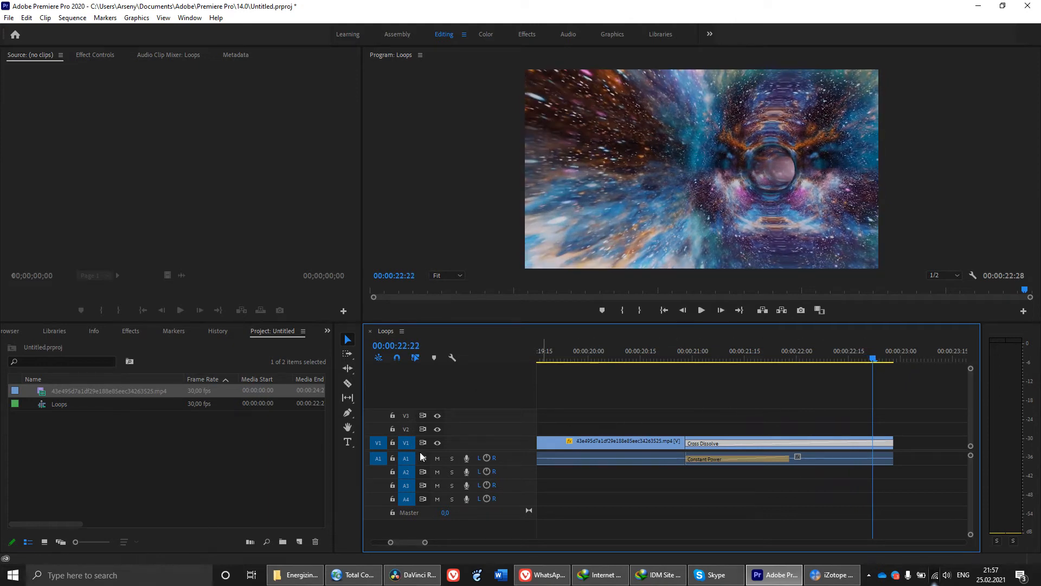
pyautogui.moveTo(862, 351); pyautogui.dragTo(888, 362)
# Paste a copy of both clips with their transitions at the end of the sequence, directly after the originals.
pyautogui.scroll(-7, 813, 434)
pyautogui.scroll(-3, 754, 482)
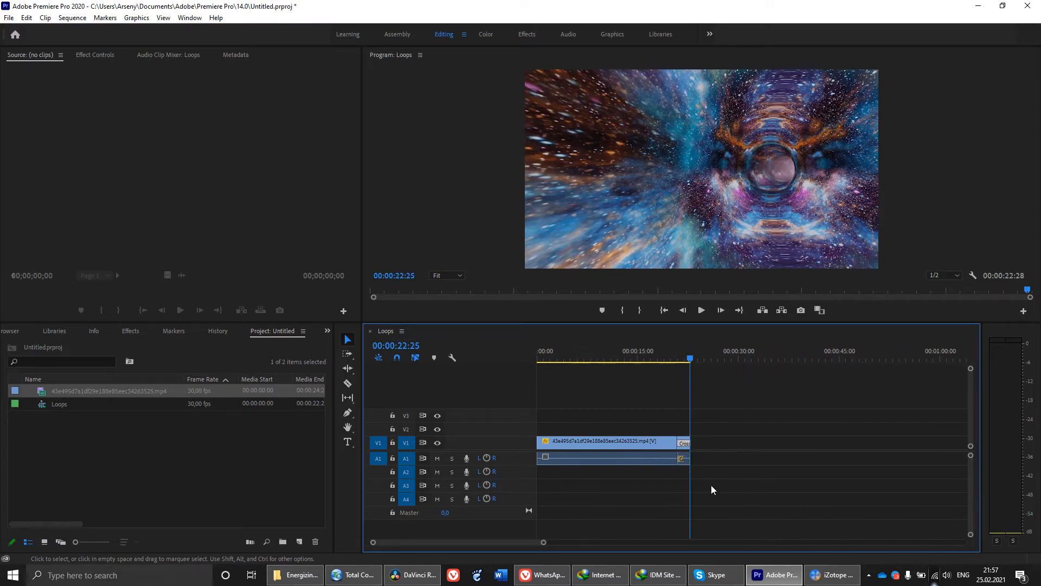
pyautogui.moveTo(577, 422); pyautogui.dragTo(715, 478)
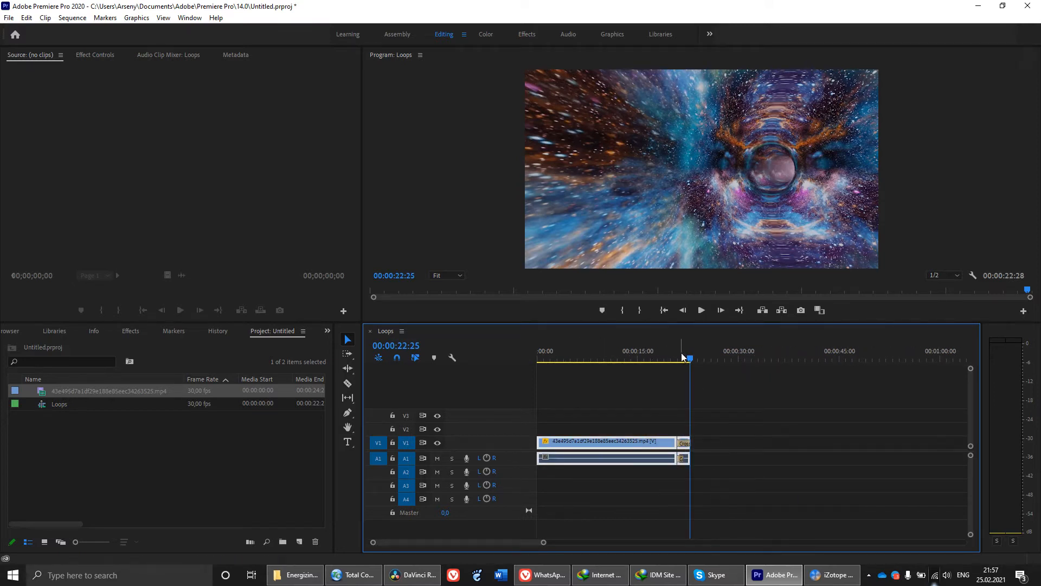
pyautogui.scroll(2, 719, 418)
pyautogui.scroll(1, 645, 372)
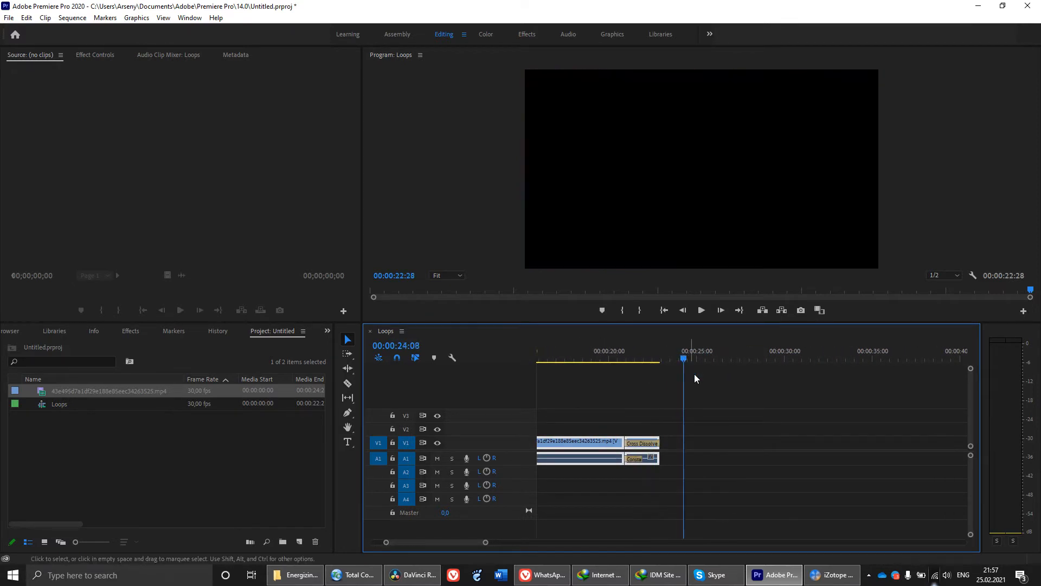
pyautogui.press('End')
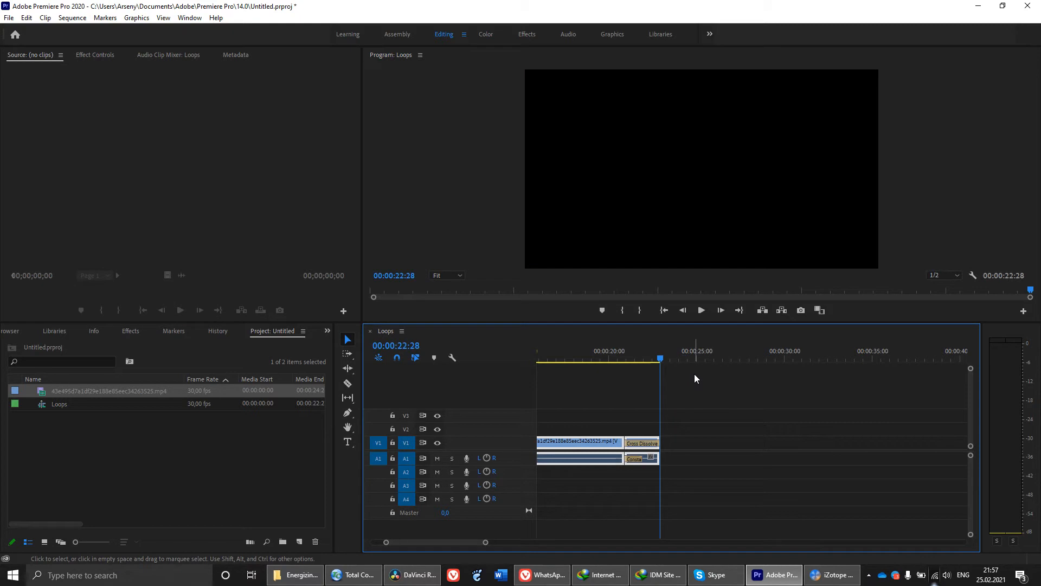
pyautogui.hotkey('ctrl', 'v')
pyautogui.press('-')
pyautogui.press('-')
pyautogui.press('-')
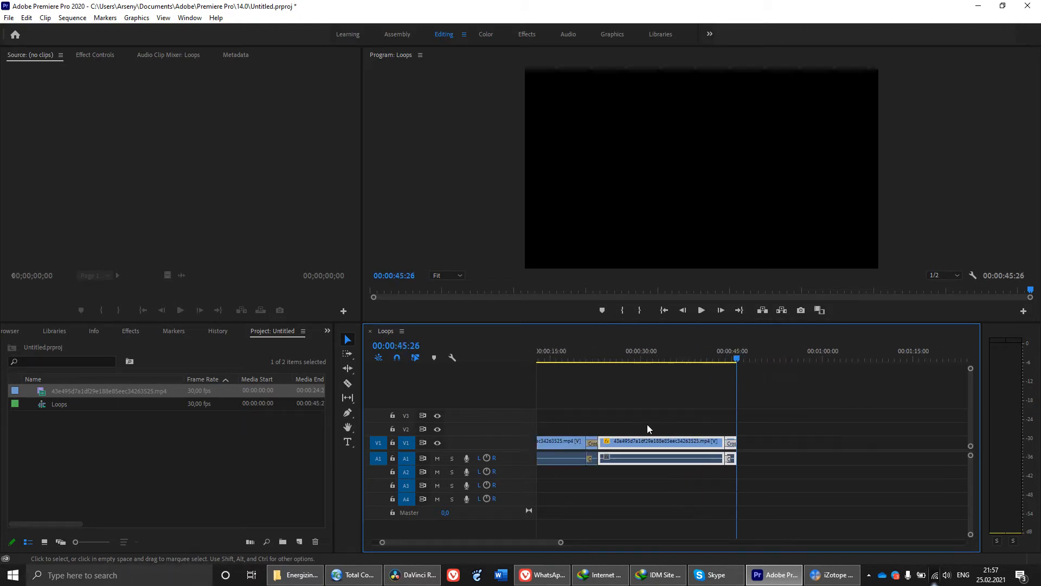
# Play the sequence from 00:00:19:14 across the dissolve and return the playhead to 00:00:19:06.
pyautogui.press('=')
pyautogui.click(656, 352)
pyautogui.press('=')
pyautogui.press('=')
pyautogui.click(633, 422)
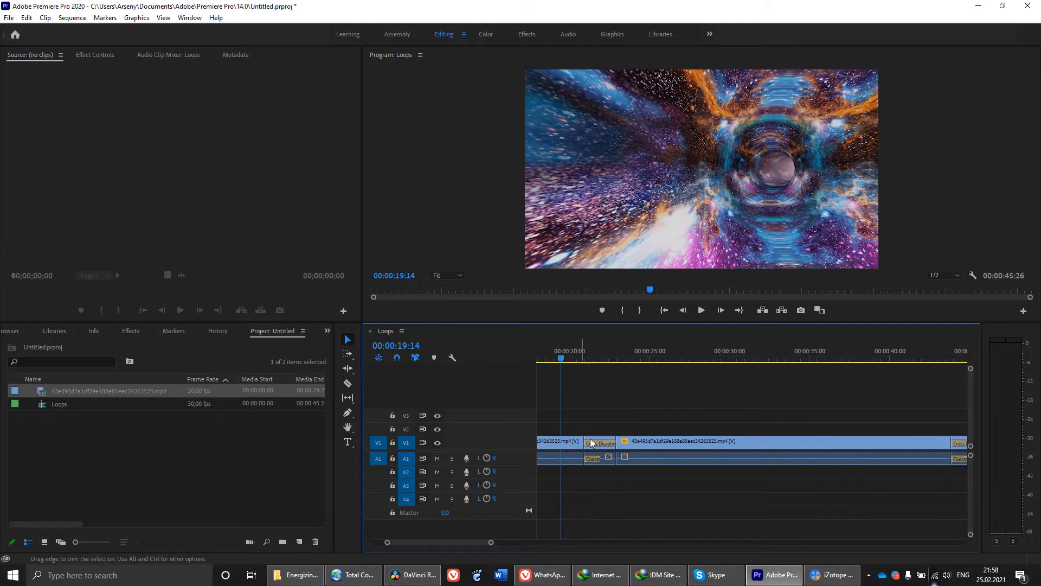
pyautogui.press('space')
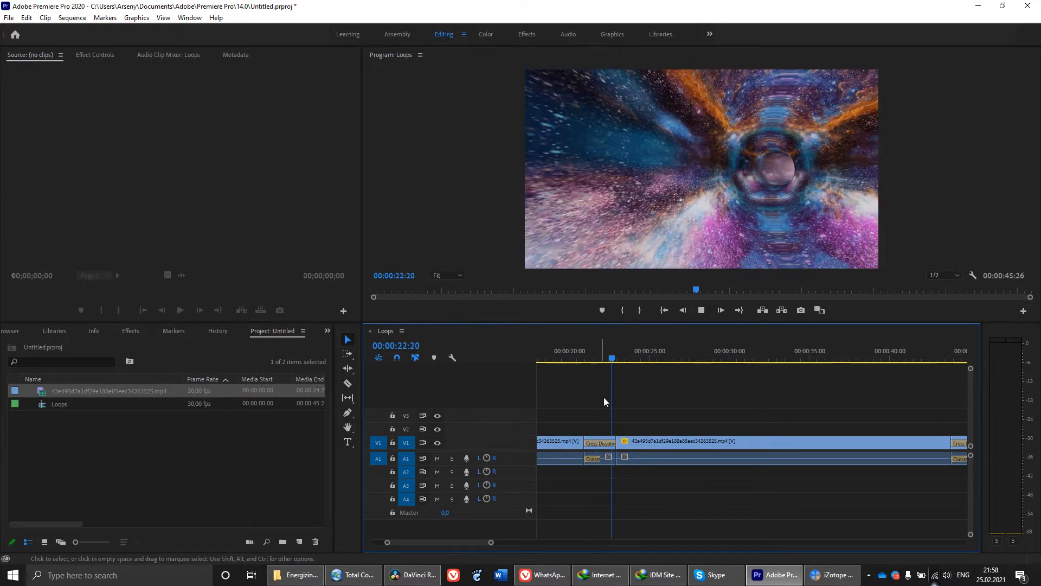
pyautogui.moveTo(597, 360); pyautogui.dragTo(557, 359)
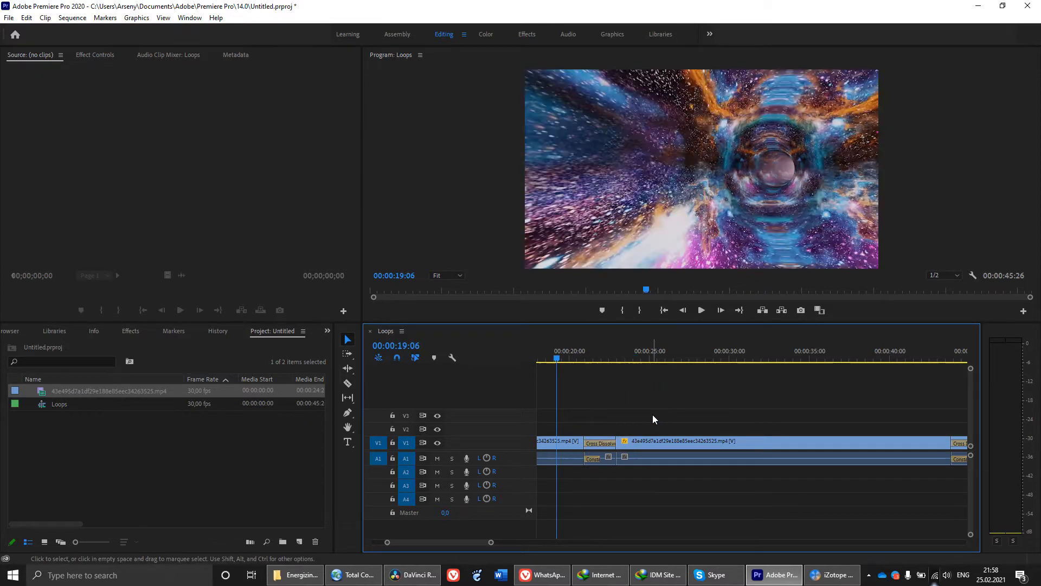
# Examine the first part of the Cross Dissolve frame by frame, from 00:00:20:18 to 00:00:21:25.
pyautogui.click(579, 359)
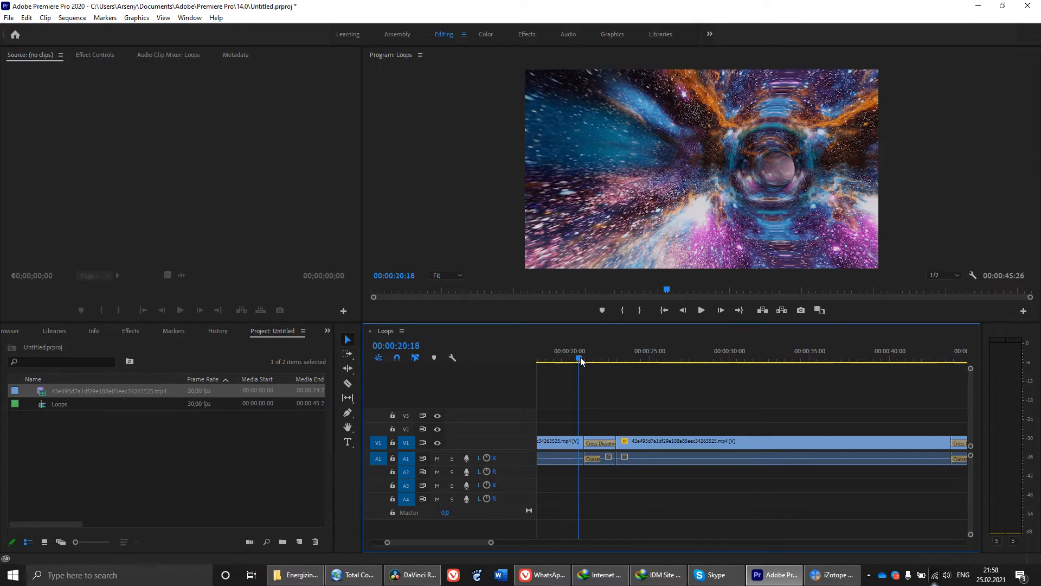
pyautogui.press('Right')
pyautogui.press('Right')
pyautogui.press('Right')
pyautogui.press('Right')
pyautogui.press('Right')
pyautogui.press('Right')
pyautogui.press('Right')
pyautogui.press('Right')
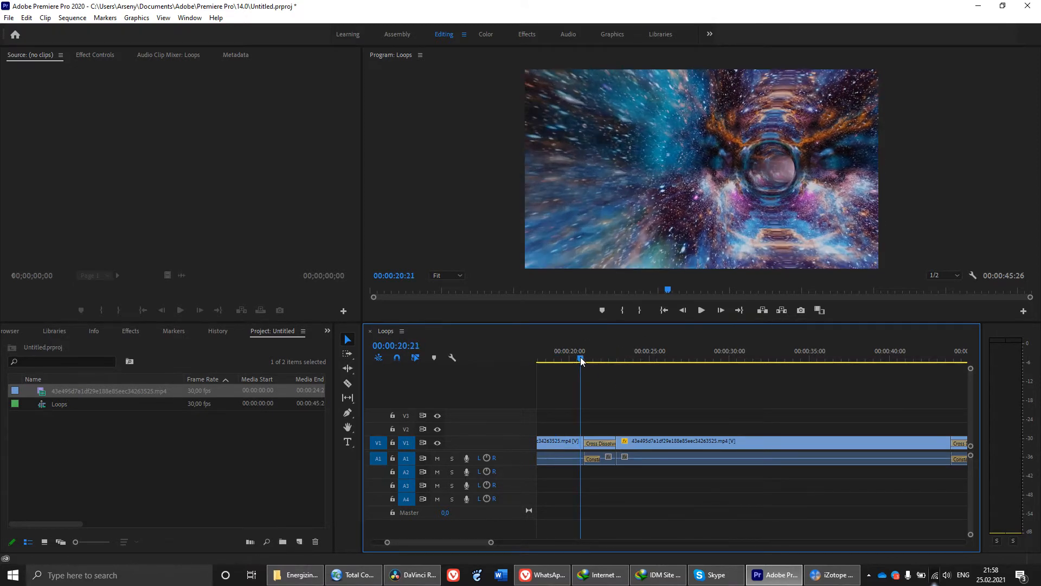
pyautogui.press('Right')
pyautogui.press('Right')
pyautogui.press('Right')
pyautogui.press('Right')
pyautogui.press('Right')
pyautogui.press('Right')
pyautogui.press('Right')
pyautogui.press('Right')
pyautogui.press('Right')
pyautogui.press('Right')
pyautogui.press('Right')
pyautogui.press('Right')
pyautogui.press('Right')
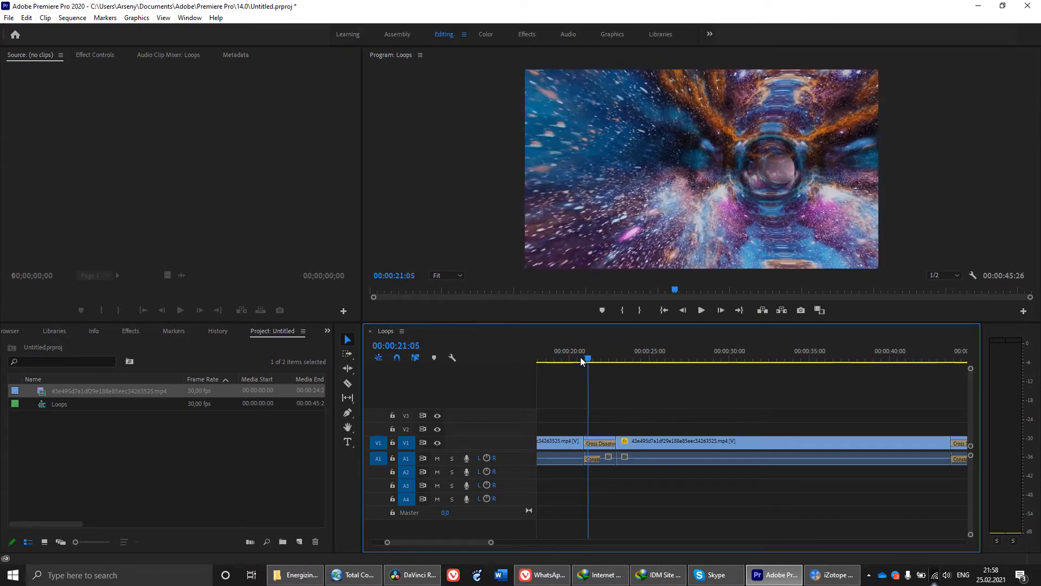
pyautogui.press('Right')
pyautogui.press('Right')
pyautogui.press('Right')
pyautogui.press('Right')
pyautogui.press('Right')
pyautogui.press('Right')
pyautogui.press('Right')
pyautogui.press('Right')
pyautogui.press('Right')
pyautogui.press('Right')
pyautogui.press('Right')
pyautogui.press('Right')
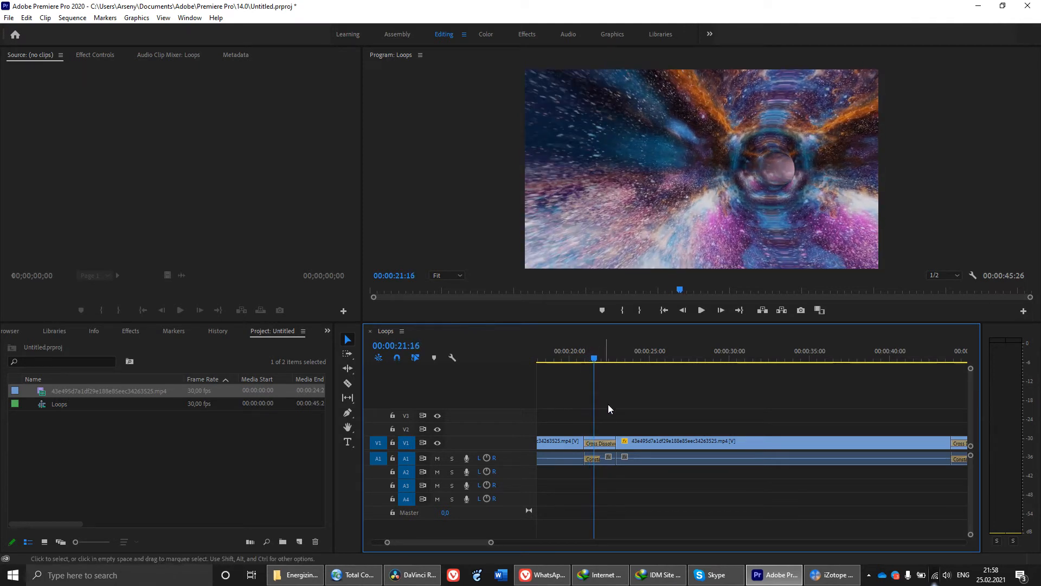
pyautogui.press('Right')
pyautogui.press('Right')
pyautogui.press('Right')
pyautogui.press('Right')
pyautogui.press('Right')
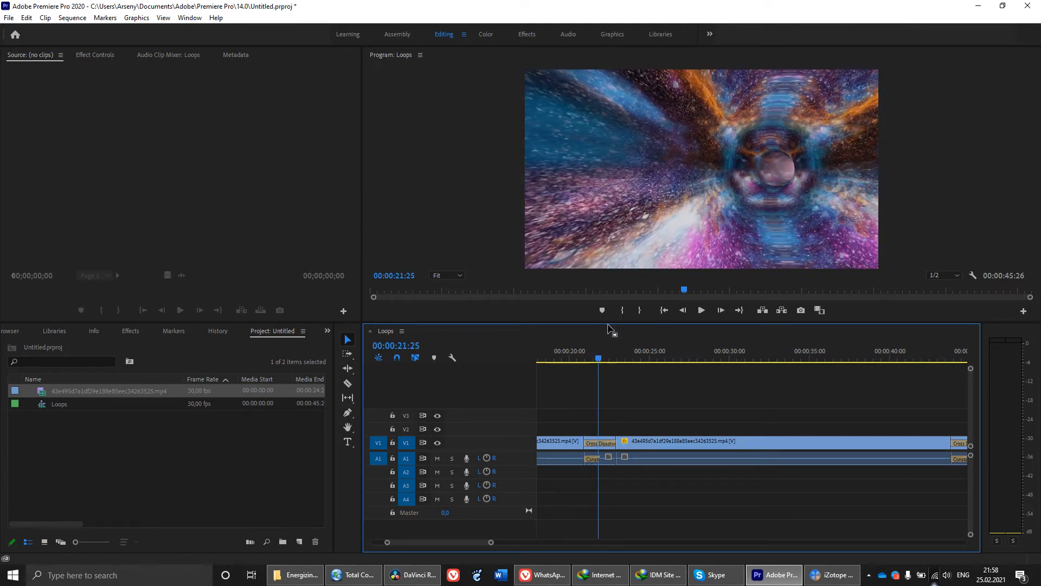
# Enlarge the program preview and examine the rest of the dissolve frame by frame up to 00:00:22:18.
pyautogui.moveTo(609, 324); pyautogui.dragTo(644, 396)
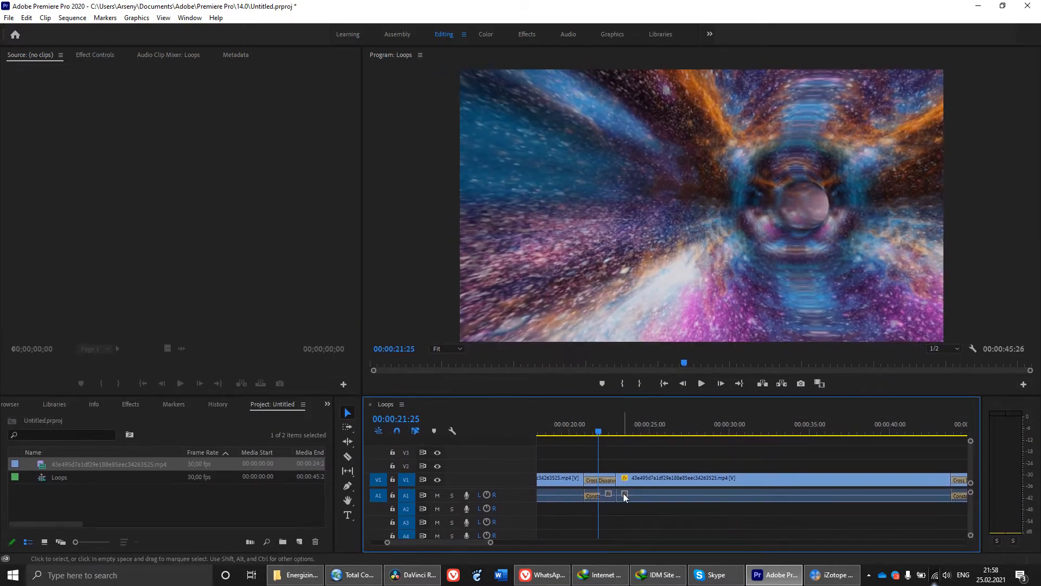
pyautogui.press('Right')
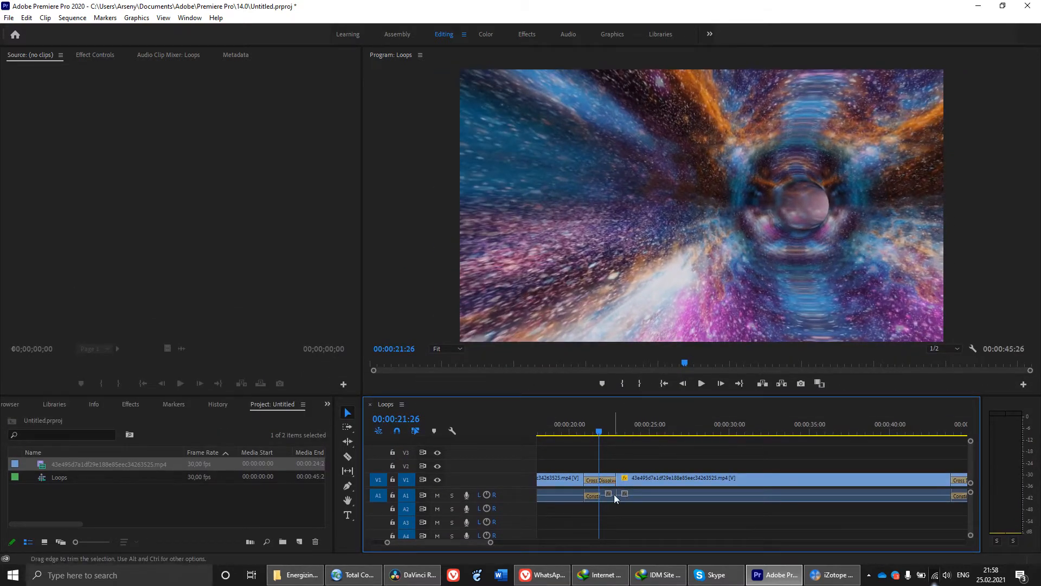
pyautogui.press('Right')
pyautogui.press('Right')
pyautogui.press('Right')
pyautogui.press('Right')
pyautogui.press('Right')
pyautogui.press('Right')
pyautogui.press('Right')
pyautogui.click(610, 496)
pyautogui.press('Right')
pyautogui.press('Right')
pyautogui.press('Right')
pyautogui.press('Right')
pyautogui.press('Right')
pyautogui.press('Right')
pyautogui.press('Right')
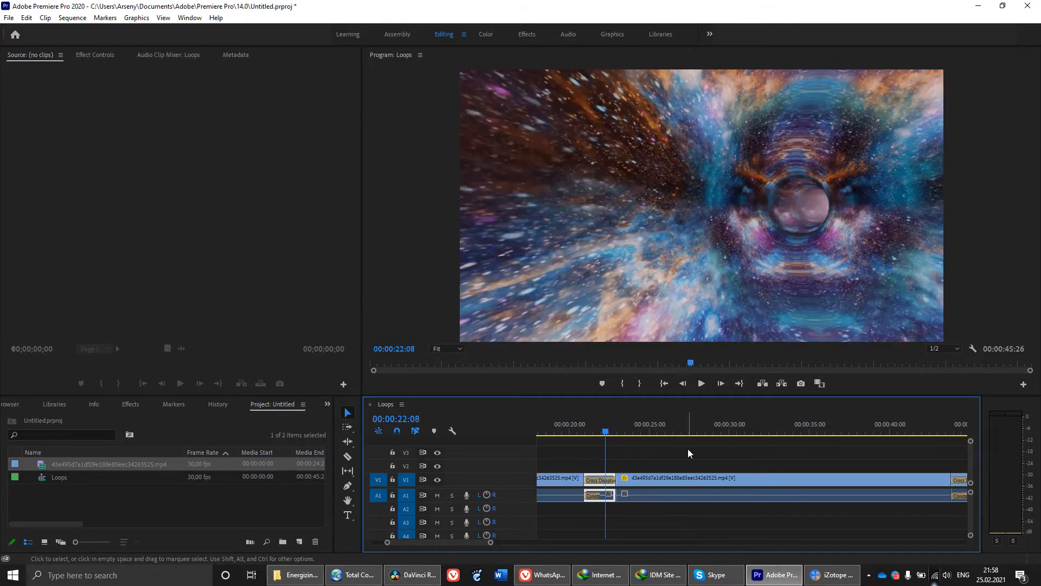
pyautogui.press('Right')
pyautogui.press('Right')
pyautogui.press('Right')
pyautogui.press('Right')
pyautogui.press('Right')
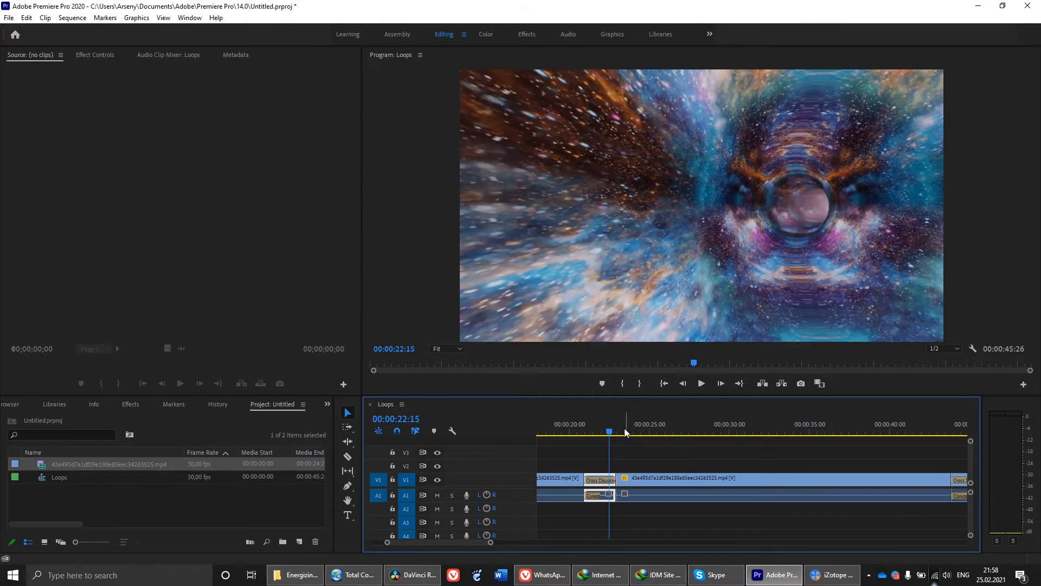
pyautogui.press('Right')
pyautogui.press('Right')
pyautogui.press('Right')
# Play the sequence across the join between the first loop and its pasted copy, stopping at 00:00:25:09.
pyautogui.click(631, 463)
pyautogui.press('space')
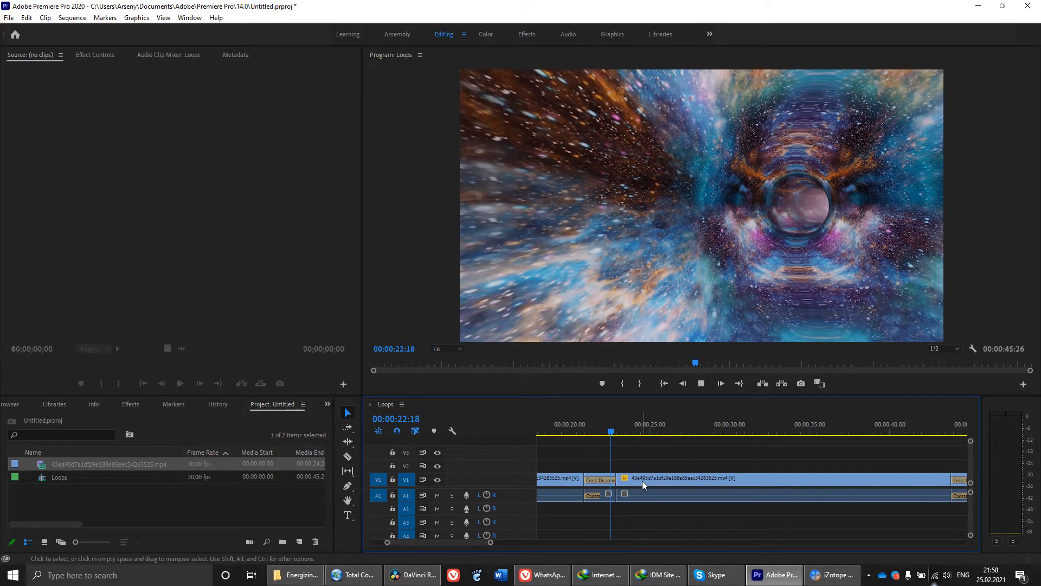
pyautogui.click(644, 478)
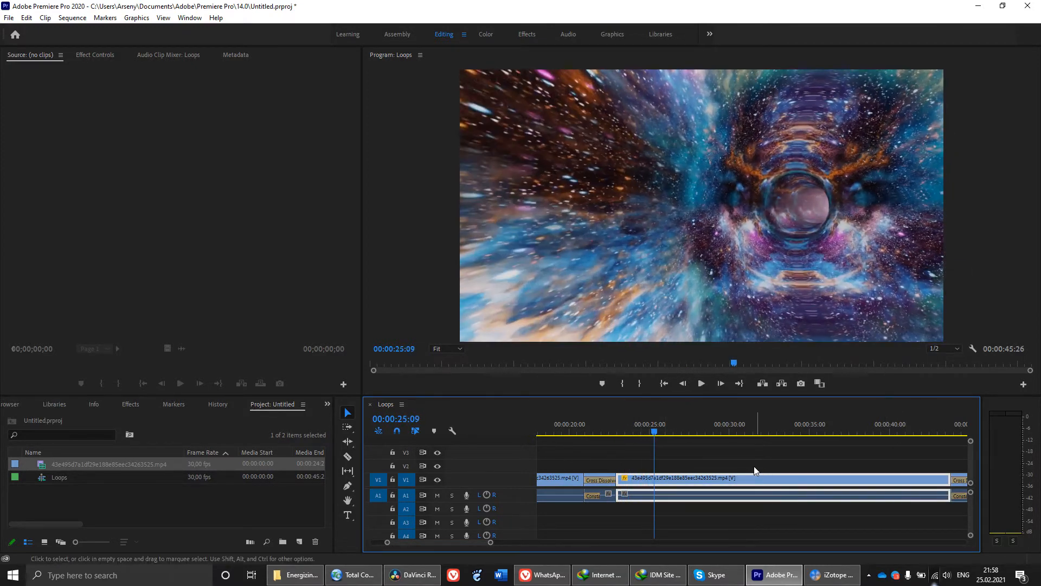
pyautogui.press('space')
# Ripple trim the pasted copy's main clip to the playhead at 00:00:25:09.
pyautogui.press('-')
pyautogui.press('-')
pyautogui.press('alt')
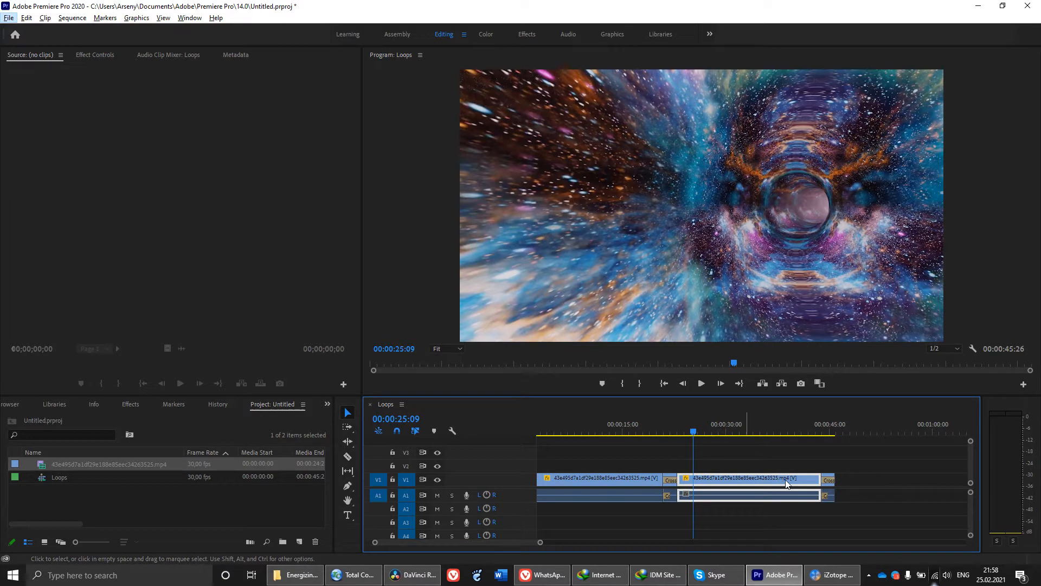
pyautogui.moveTo(841, 459); pyautogui.dragTo(738, 516)
pyautogui.press('w')
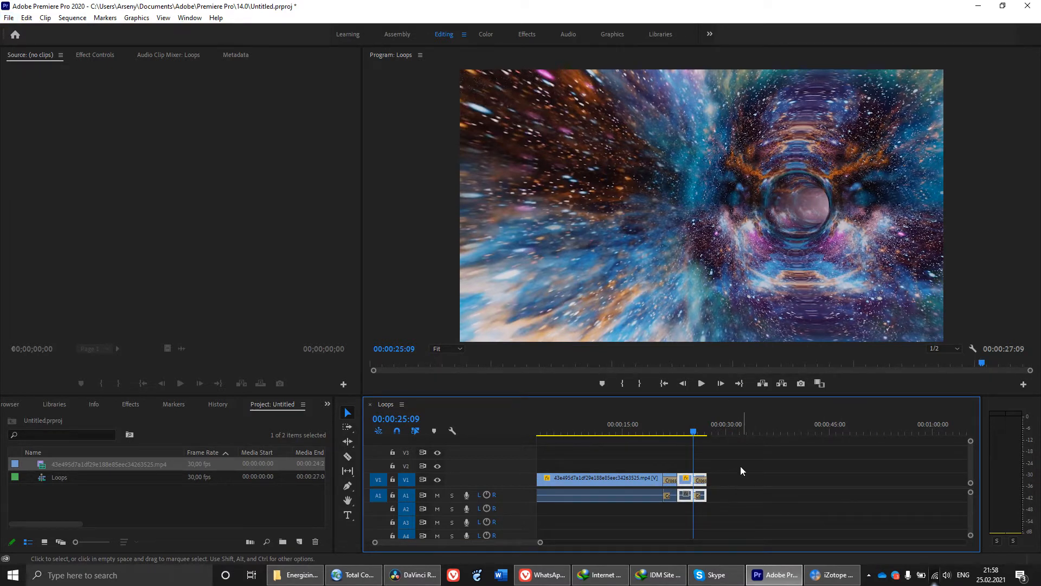
# Delete the remaining pieces of the pasted copy after the first loop.
pyautogui.moveTo(714, 459); pyautogui.dragTo(718, 547)
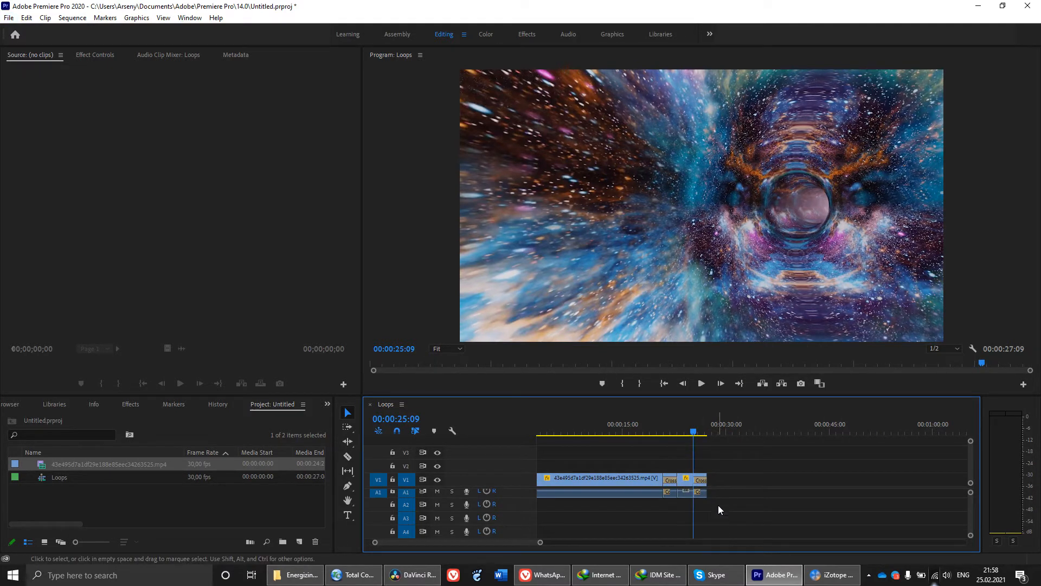
pyautogui.moveTo(711, 461); pyautogui.dragTo(687, 511)
pyautogui.press('Delete')
# Scrub back through the remaining loop to 00:00:05:20 and clear the clip selection.
pyautogui.scroll(1, 699, 483)
pyautogui.moveTo(711, 431); pyautogui.dragTo(590, 431)
pyautogui.click(584, 478)
pyautogui.moveTo(597, 431); pyautogui.dragTo(574, 434)
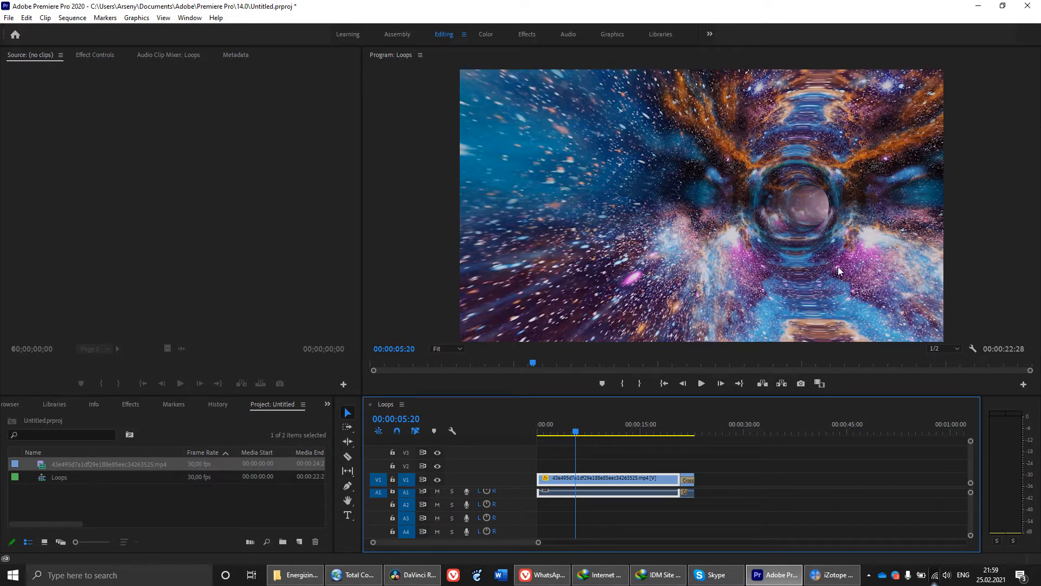
pyautogui.click(595, 464)
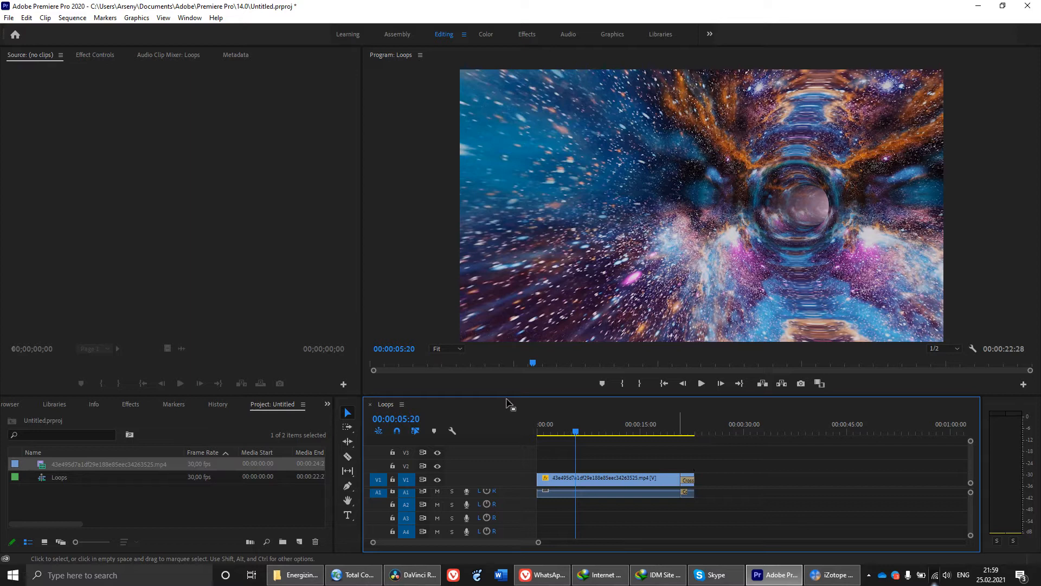
# Open the media export settings for the Loops sequence, exclude audio and set the target bitrate to 16 Mbps.
pyautogui.click(9, 17)
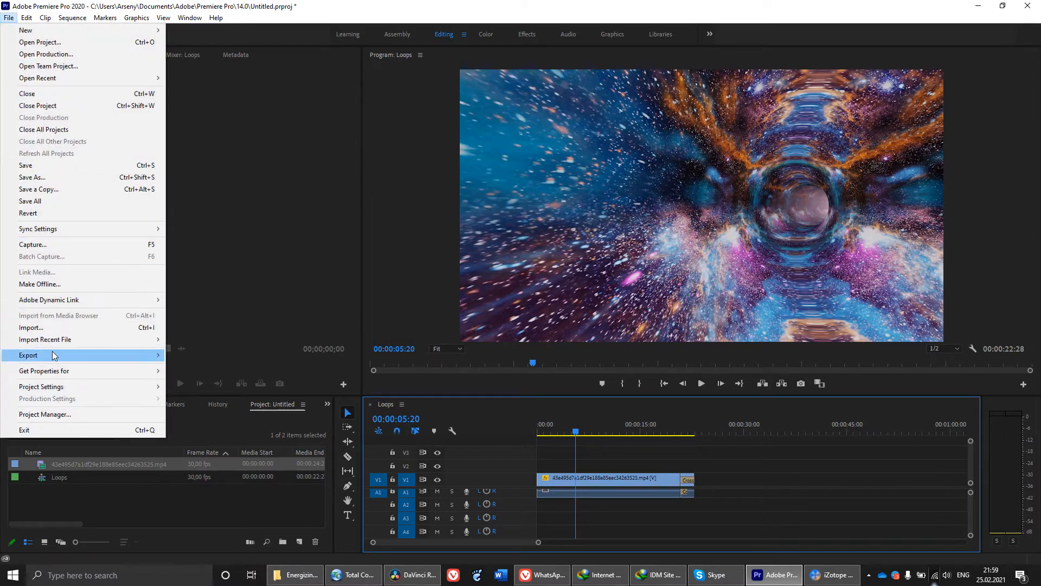
pyautogui.moveTo(142, 361)
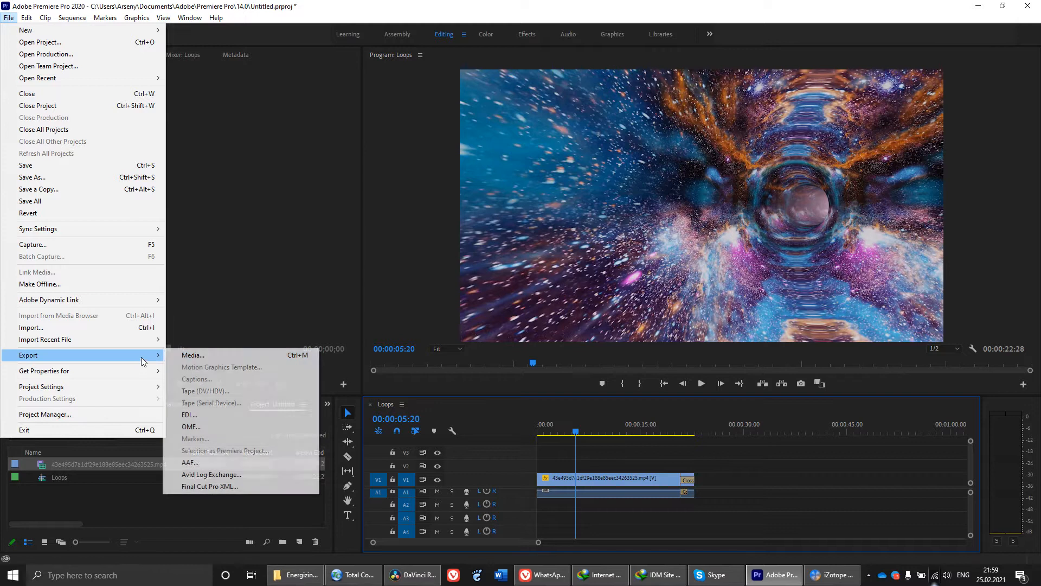
pyautogui.click(217, 355)
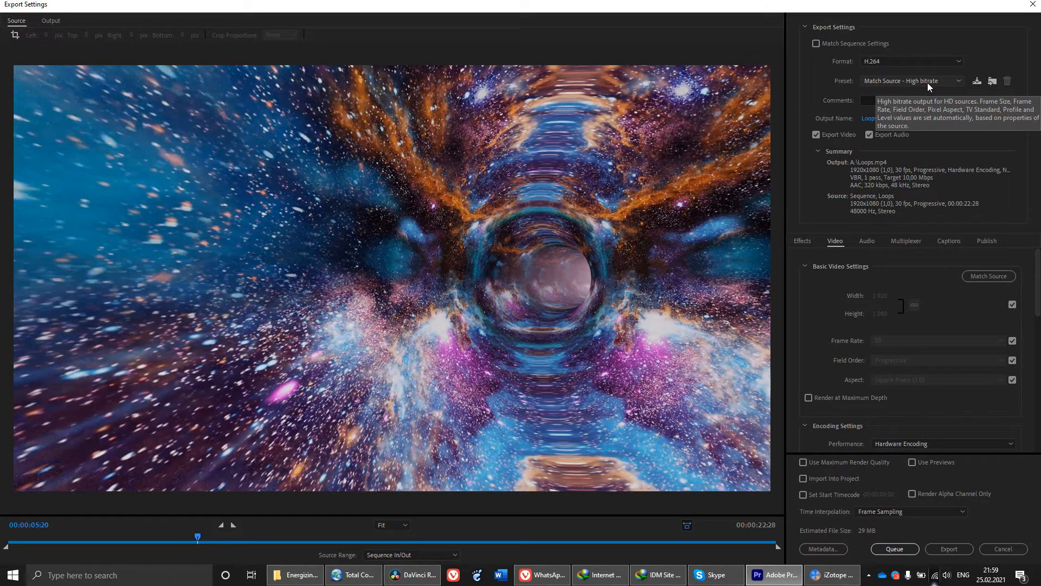
pyautogui.click(869, 135)
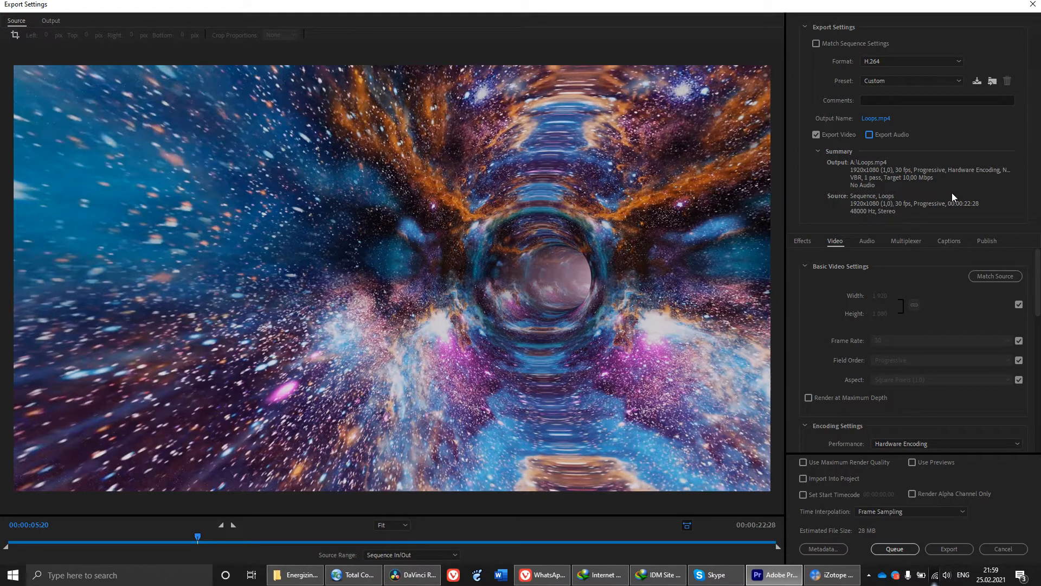
pyautogui.scroll(-6, 848, 294)
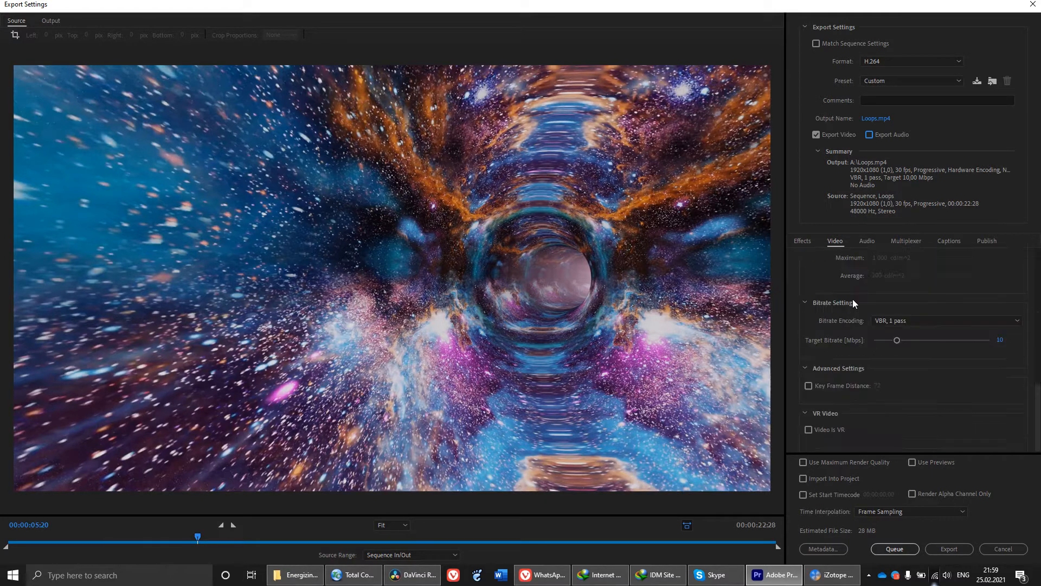
pyautogui.click(1003, 342)
pyautogui.write('16')
pyautogui.press('Return')
# Apply the Perfect Loop HQ export preset, check its video and bitrate settings, and cancel the export.
pyautogui.click(958, 81)
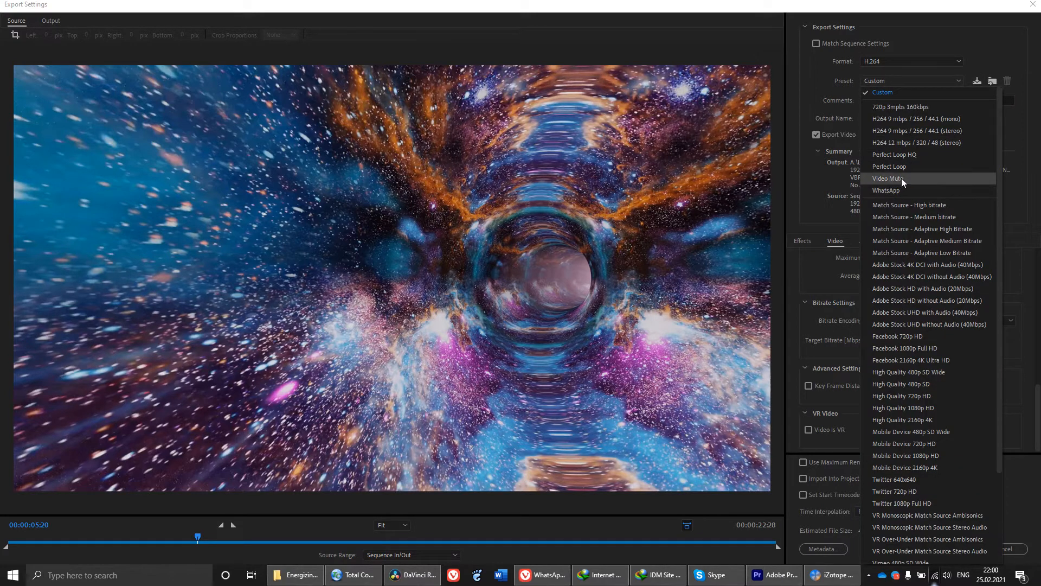
pyautogui.click(886, 154)
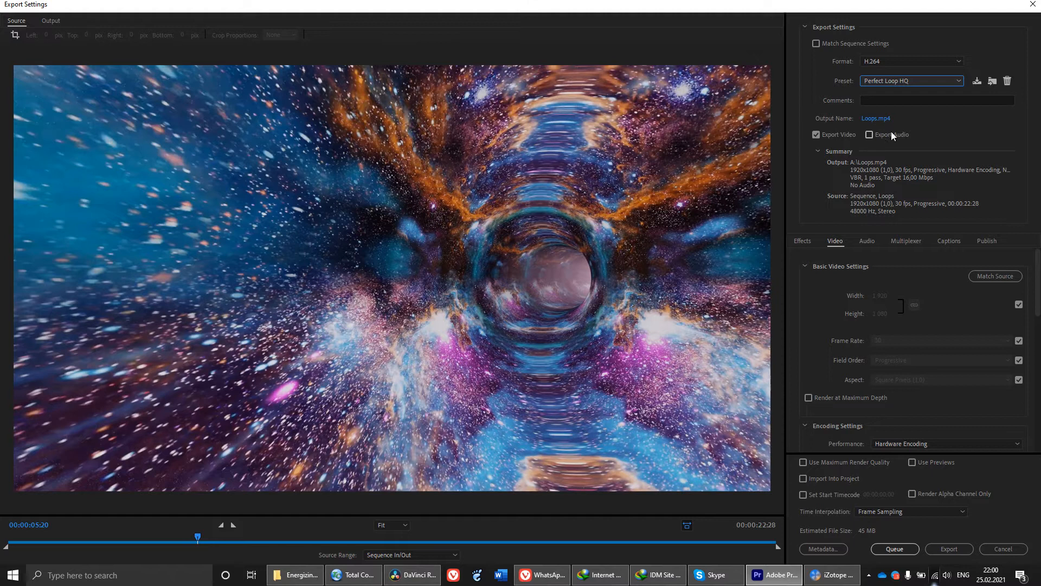
pyautogui.click(829, 300)
pyautogui.scroll(-5, 827, 301)
pyautogui.scroll(3, 826, 302)
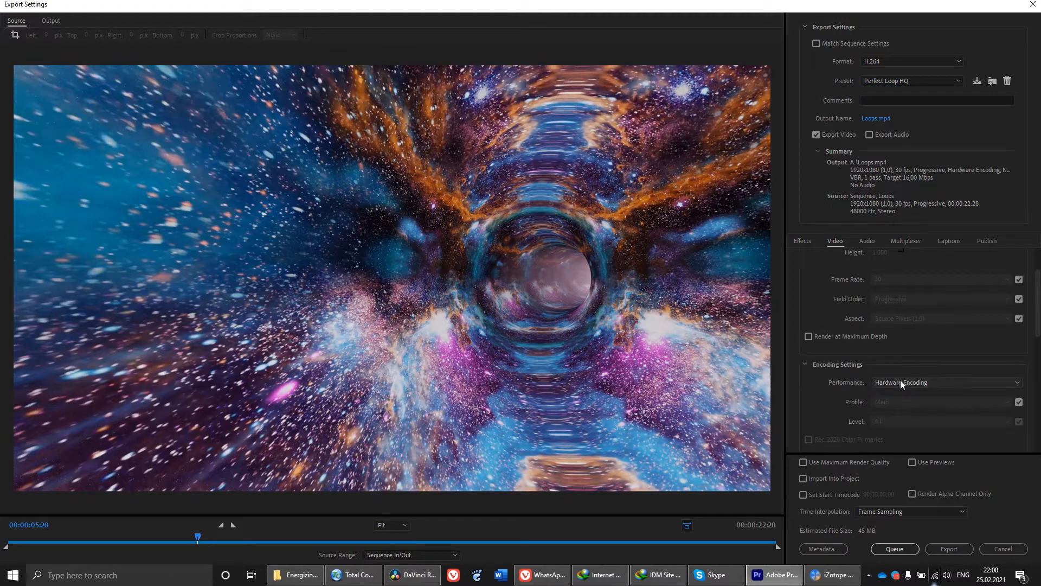
pyautogui.scroll(-4, 831, 388)
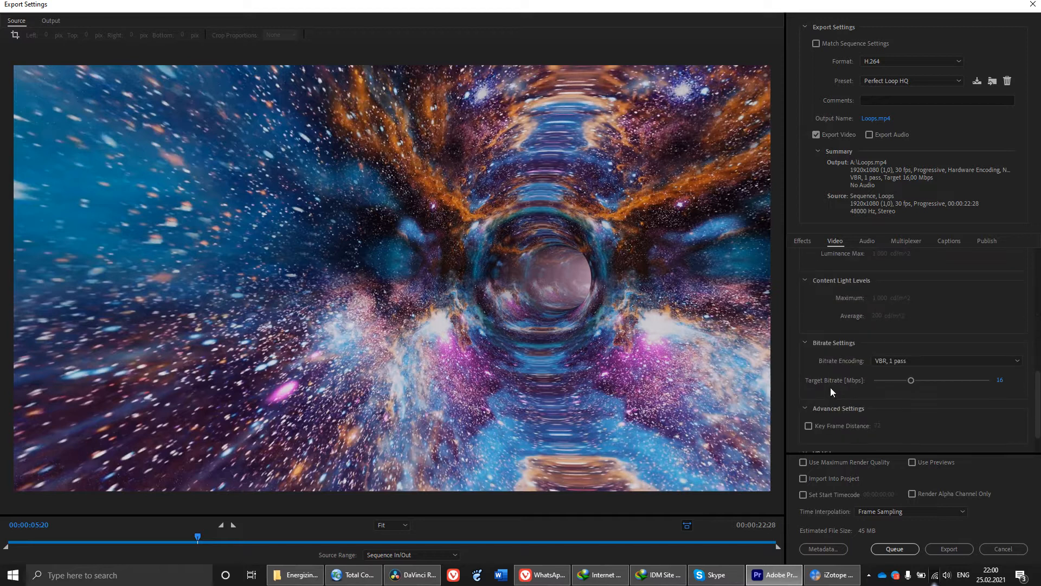
pyautogui.scroll(-1, 858, 352)
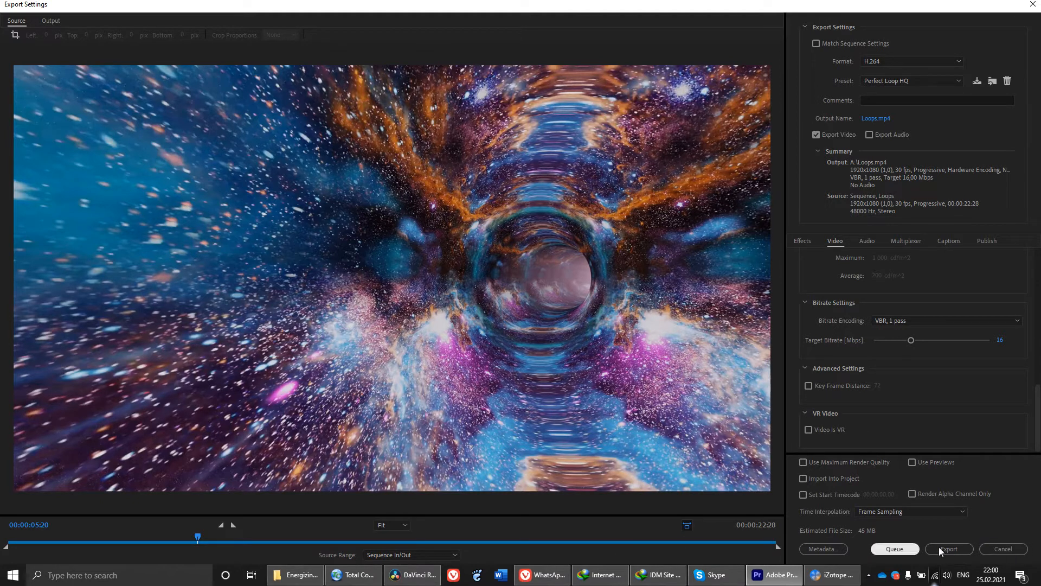
pyautogui.click(995, 549)
# Compare the loop's opening frames with those around the start of the Cross Dissolve, ending at 00:00:21:15.
pyautogui.moveTo(564, 434); pyautogui.dragTo(536, 434)
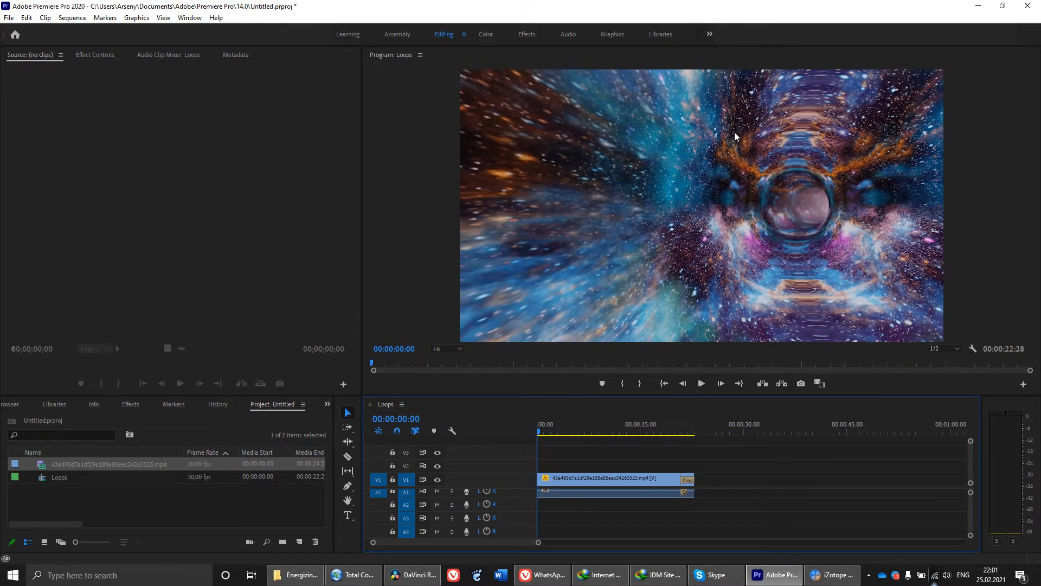
pyautogui.click(545, 431)
pyautogui.moveTo(546, 433)
pyautogui.mouseDown()
pyautogui.moveTo(609, 422)
pyautogui.moveTo(549, 427)
pyautogui.moveTo(542, 439)
pyautogui.mouseUp()
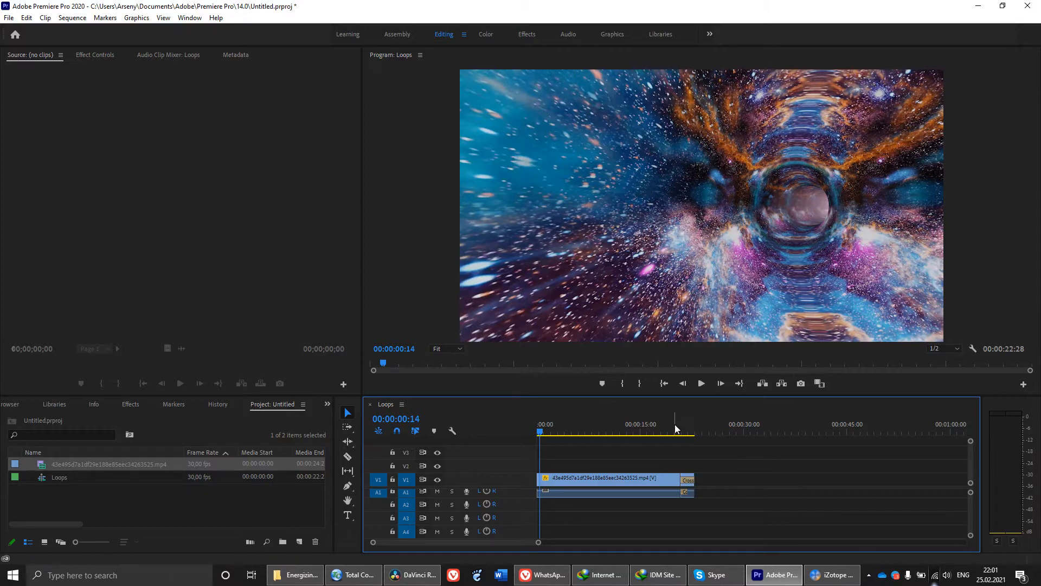
pyautogui.moveTo(675, 425); pyautogui.dragTo(681, 426)
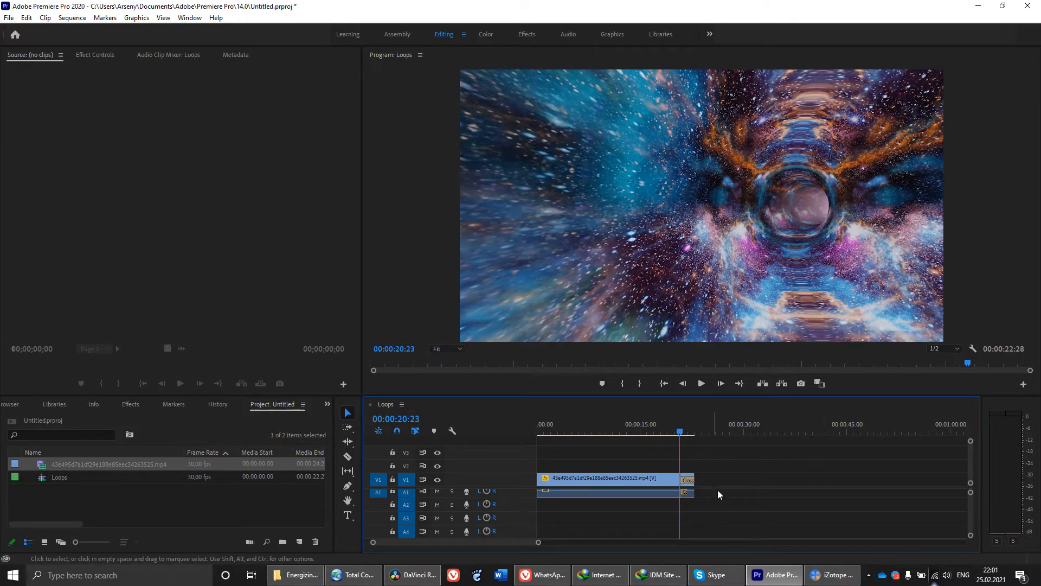
pyautogui.scroll(2, 715, 488)
pyautogui.scroll(2, 714, 490)
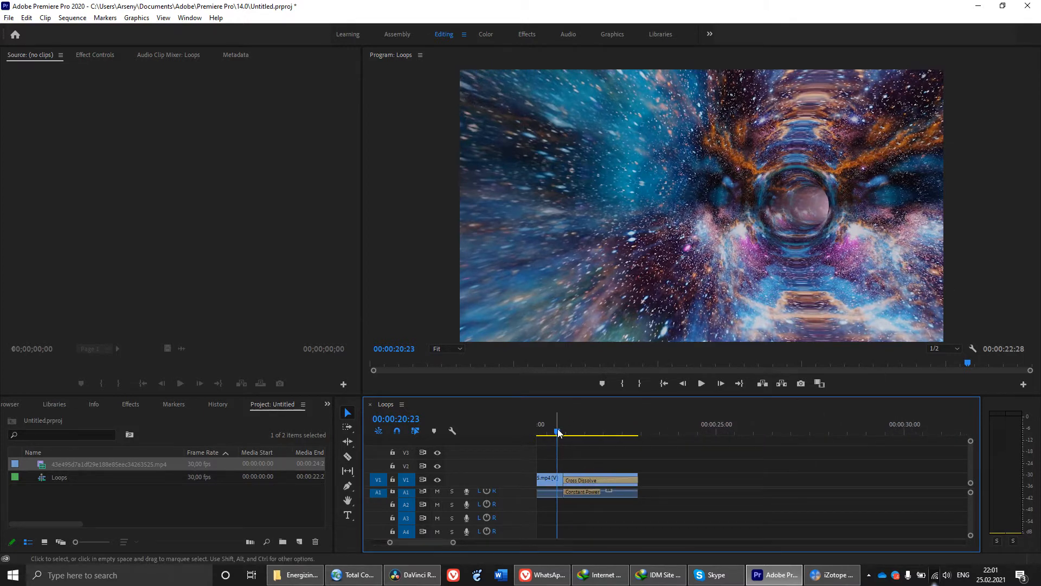
pyautogui.moveTo(559, 432)
pyautogui.mouseDown()
pyautogui.moveTo(545, 432)
pyautogui.moveTo(556, 431)
pyautogui.mouseUp()
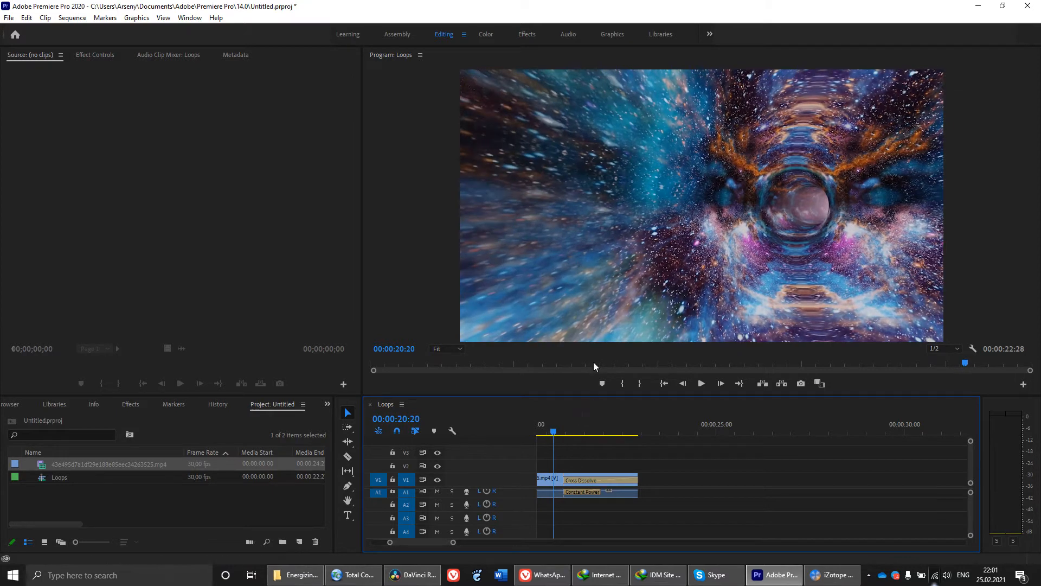
pyautogui.click(560, 430)
pyautogui.moveTo(561, 430); pyautogui.dragTo(586, 424)
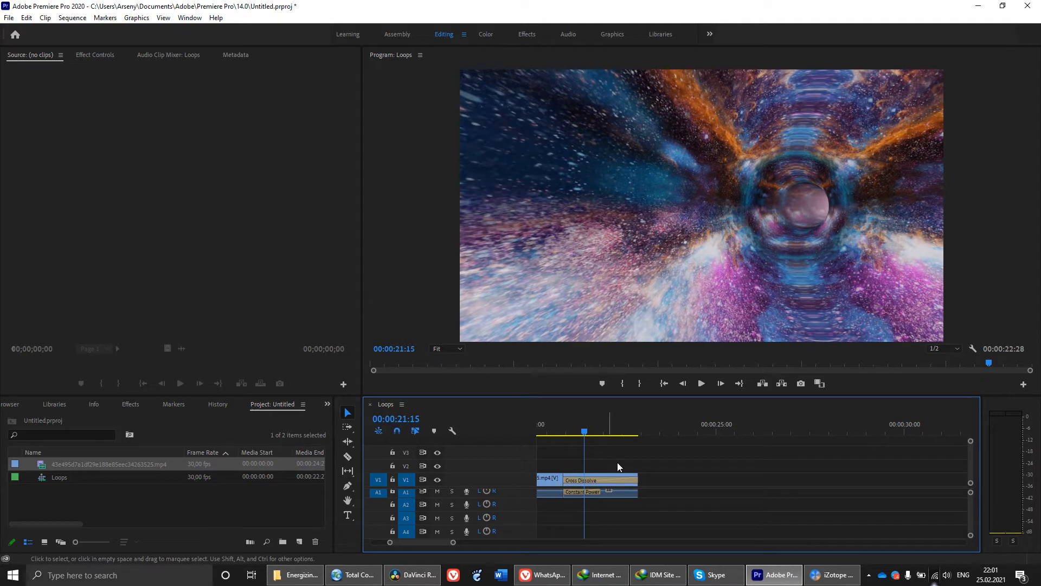
# Delete the end clip that carries the Cross Dissolve, along with its audio.
pyautogui.moveTo(636, 465); pyautogui.dragTo(596, 525)
pyautogui.scroll(5, 610, 513)
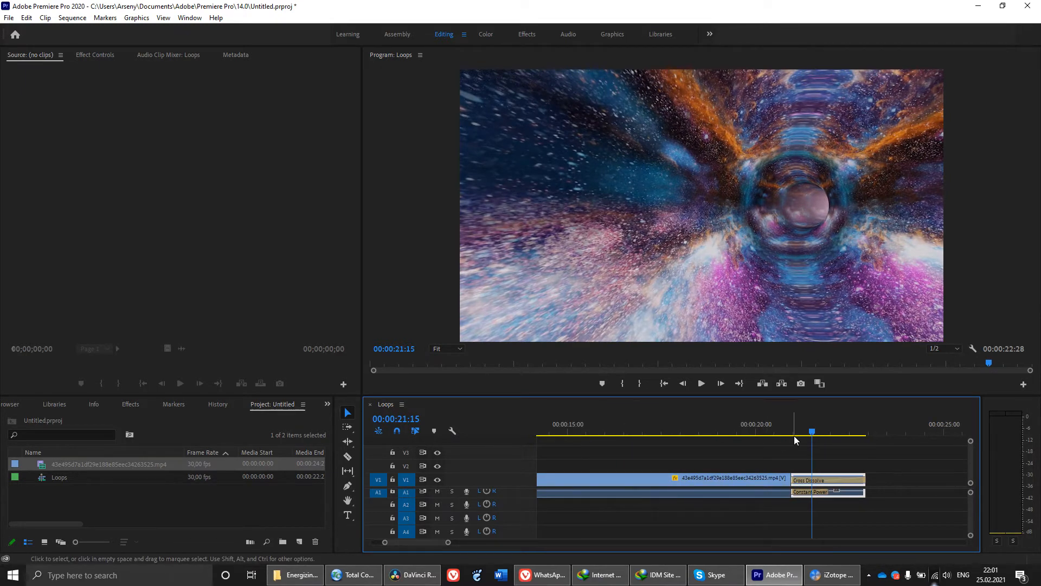
pyautogui.press('Delete')
pyautogui.press('-')
pyautogui.press('-')
pyautogui.press('-')
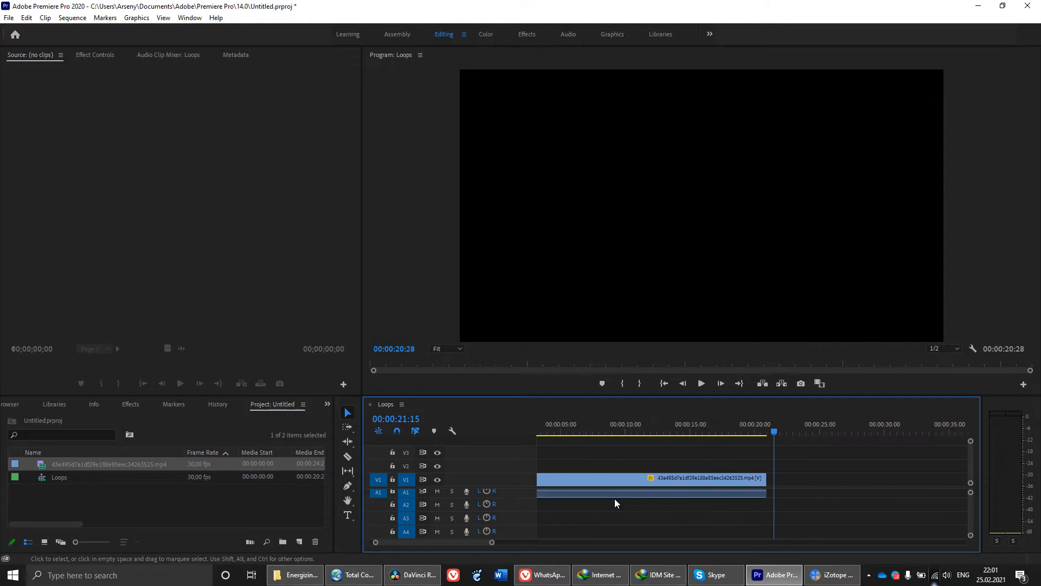
# Step frame by frame through the opening of the clip and park the playhead at 00:00:00:18.
pyautogui.scroll(2, 613, 498)
pyautogui.moveTo(577, 432); pyautogui.dragTo(509, 431)
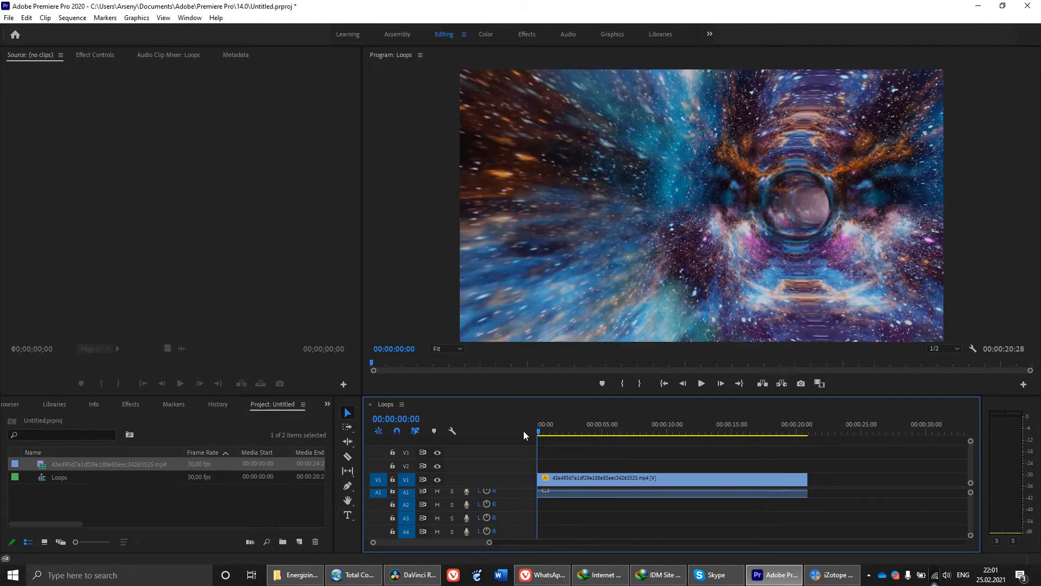
pyautogui.click(544, 432)
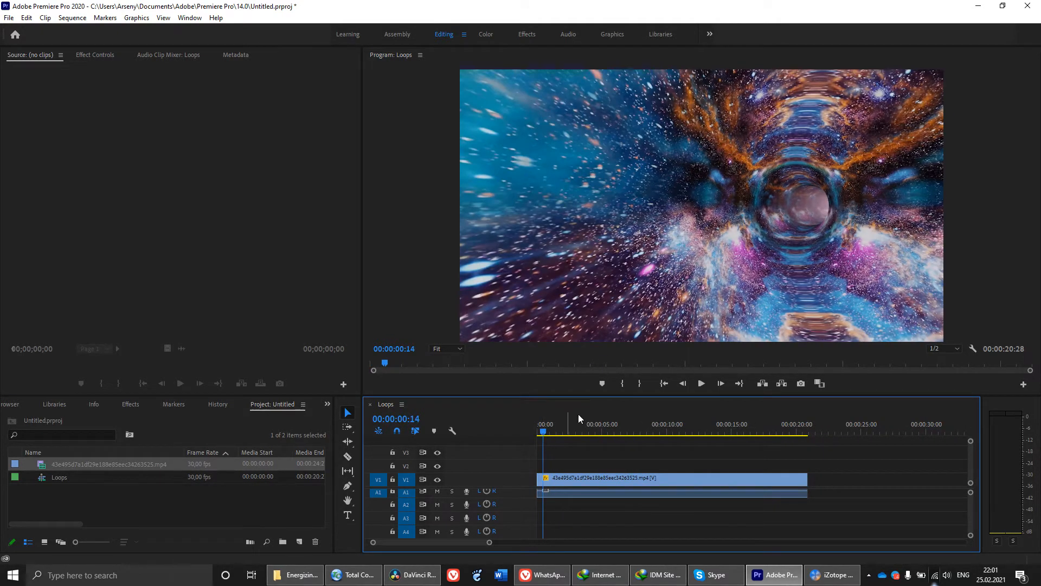
pyautogui.press('Right')
pyautogui.press('Left')
pyautogui.press('Left')
pyautogui.press('Left')
pyautogui.press('Left')
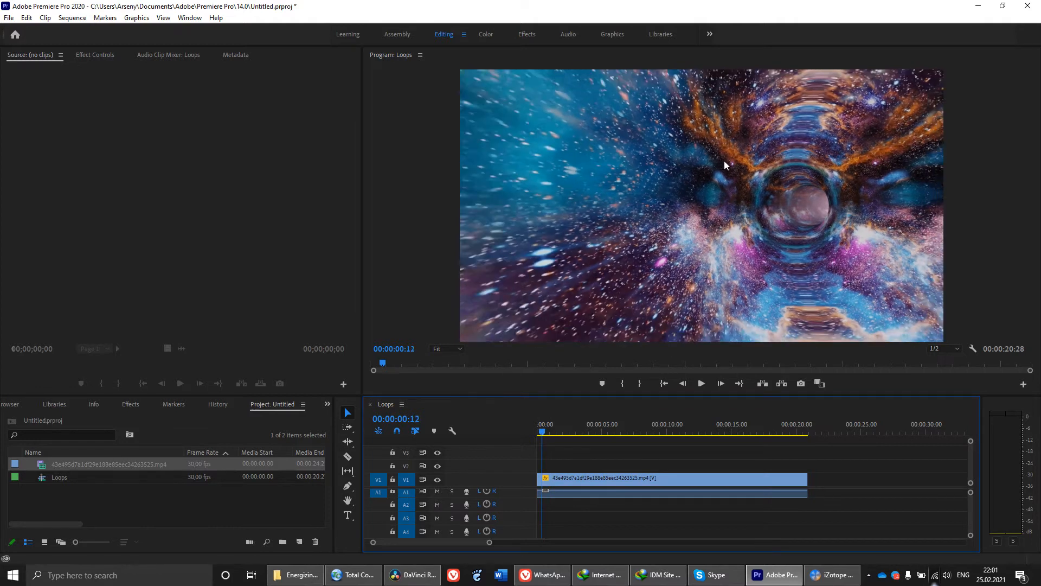
pyautogui.press('Right')
pyautogui.press('Right')
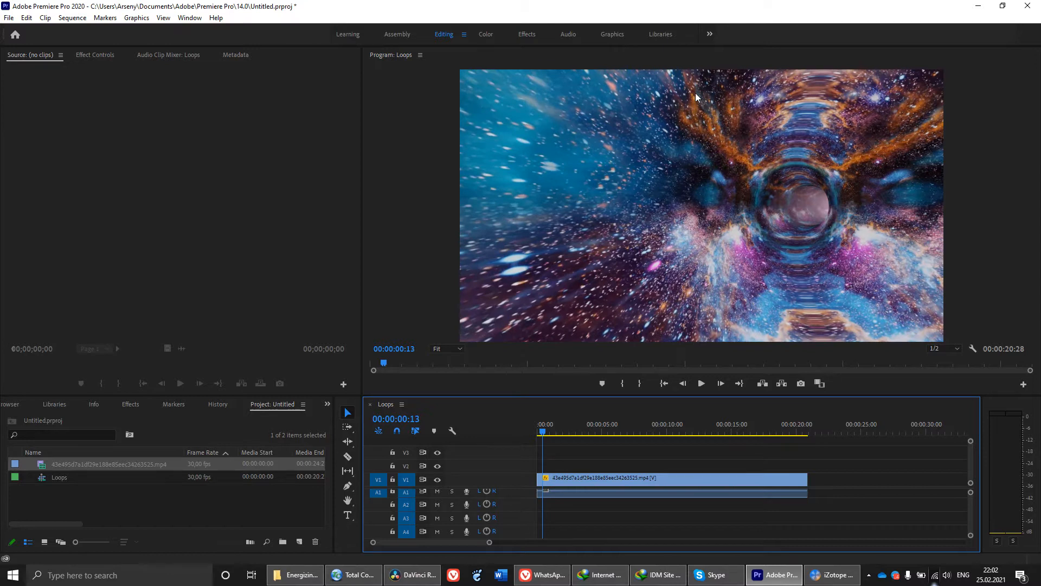
pyautogui.press('Right')
pyautogui.press('Right')
pyautogui.press('Right')
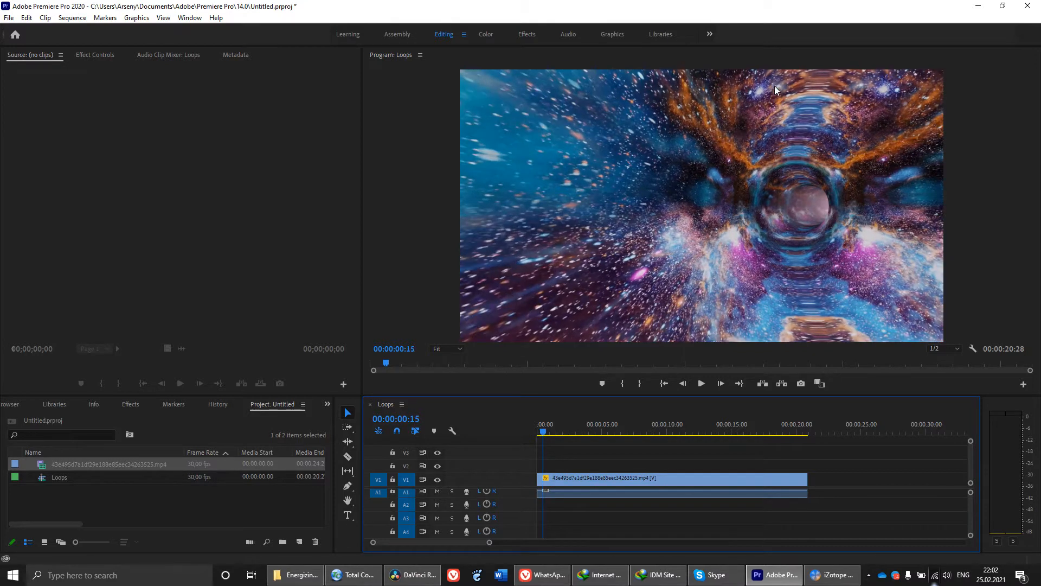
pyautogui.press('Left')
pyautogui.press('Left')
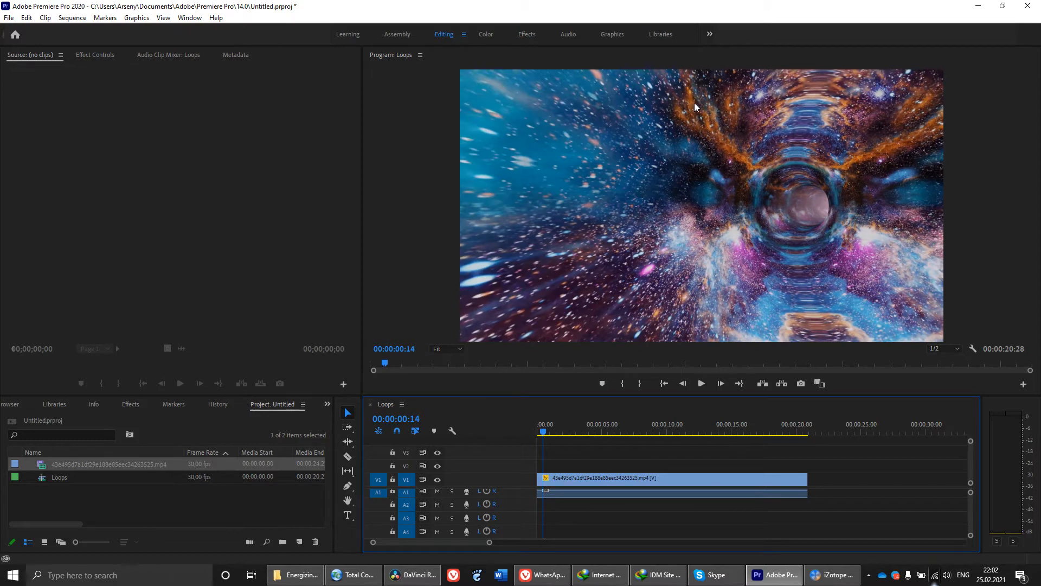
pyautogui.press('Right')
pyautogui.press('Right')
pyautogui.press('Right')
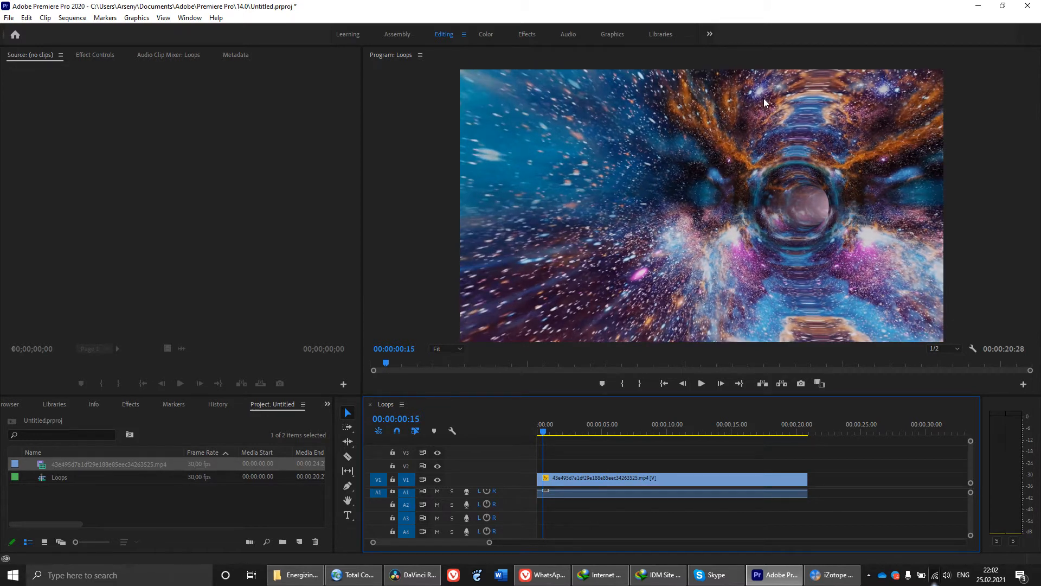
pyautogui.press('Right')
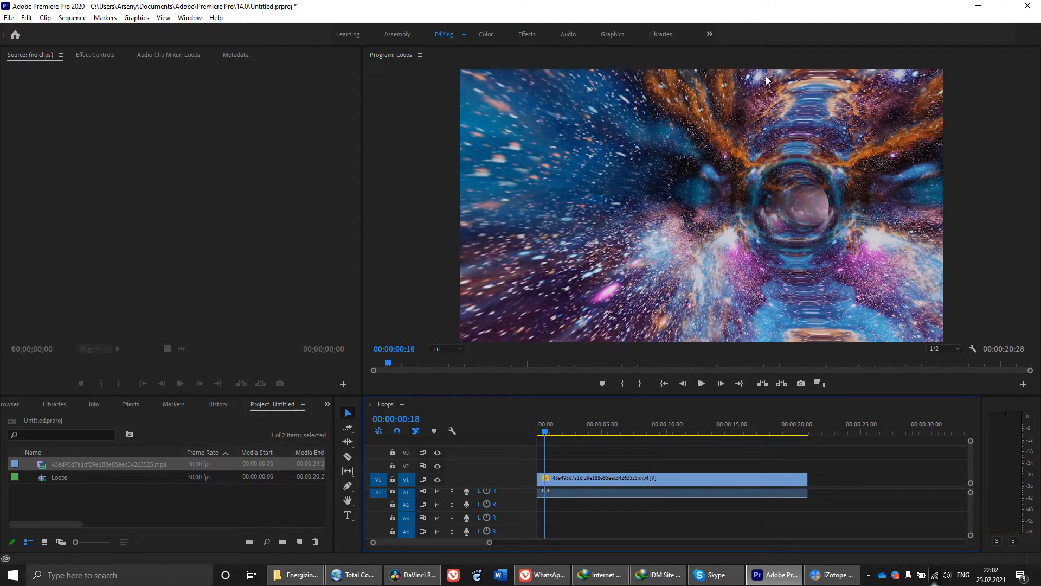
# Split the clip at 00:00:00:18, delete the short opening piece and close the gap it leaves.
pyautogui.click(579, 479)
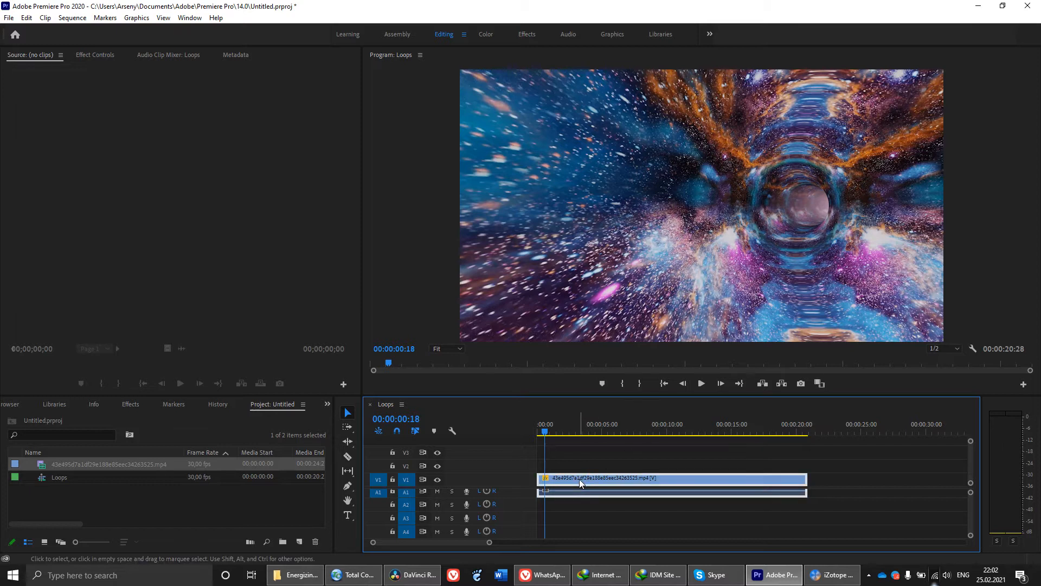
pyautogui.hotkey('ctrl', 'k')
pyautogui.scroll(5, 543, 490)
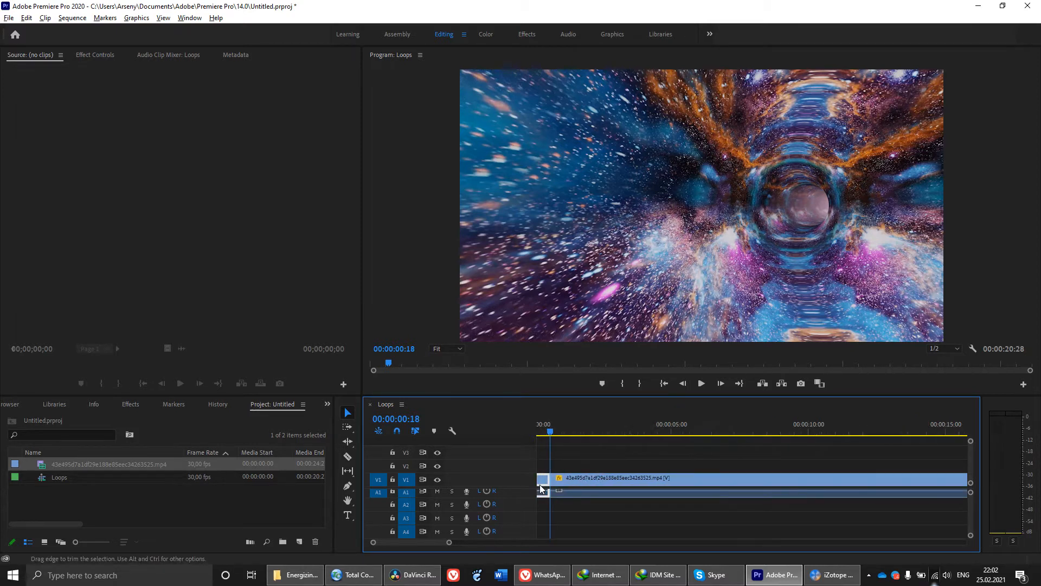
pyautogui.scroll(1, 575, 484)
pyautogui.click(550, 480)
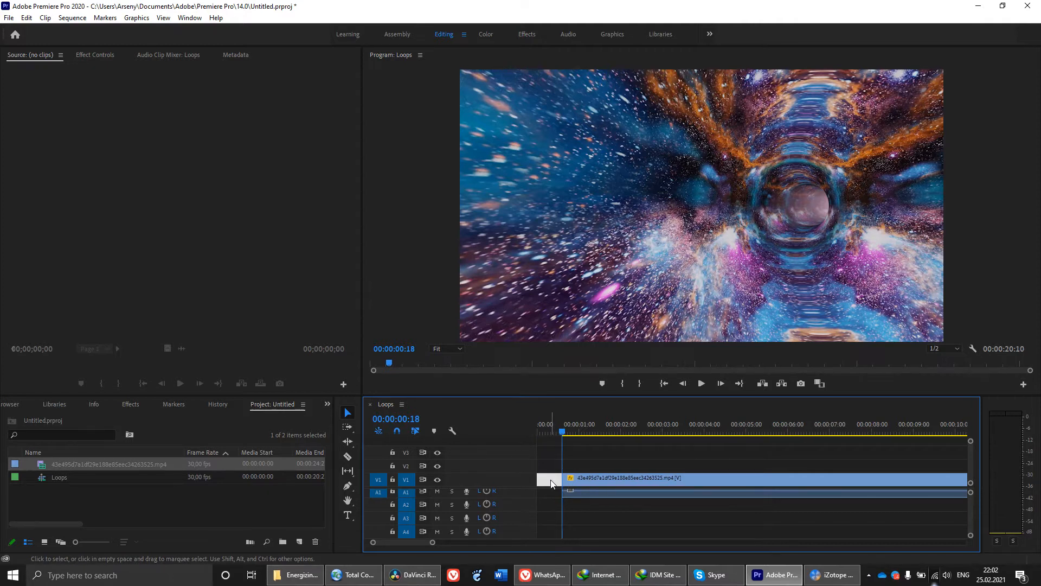
pyautogui.press('Delete')
# Find the frame matching the clip's first frame at 00:00:02:17, split the clip there and delete everything after it.
pyautogui.click(540, 431)
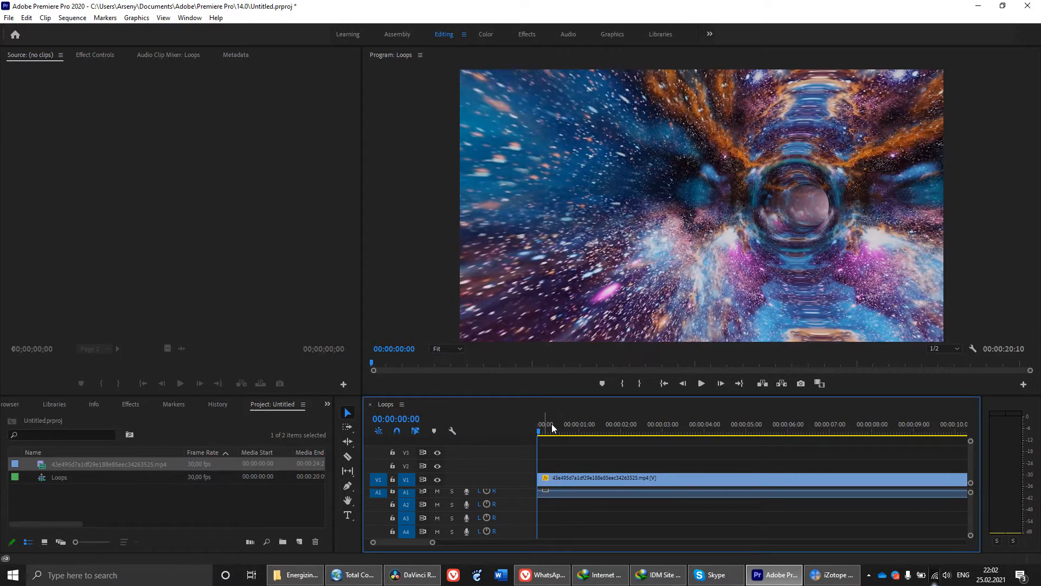
pyautogui.moveTo(540, 431); pyautogui.dragTo(643, 422)
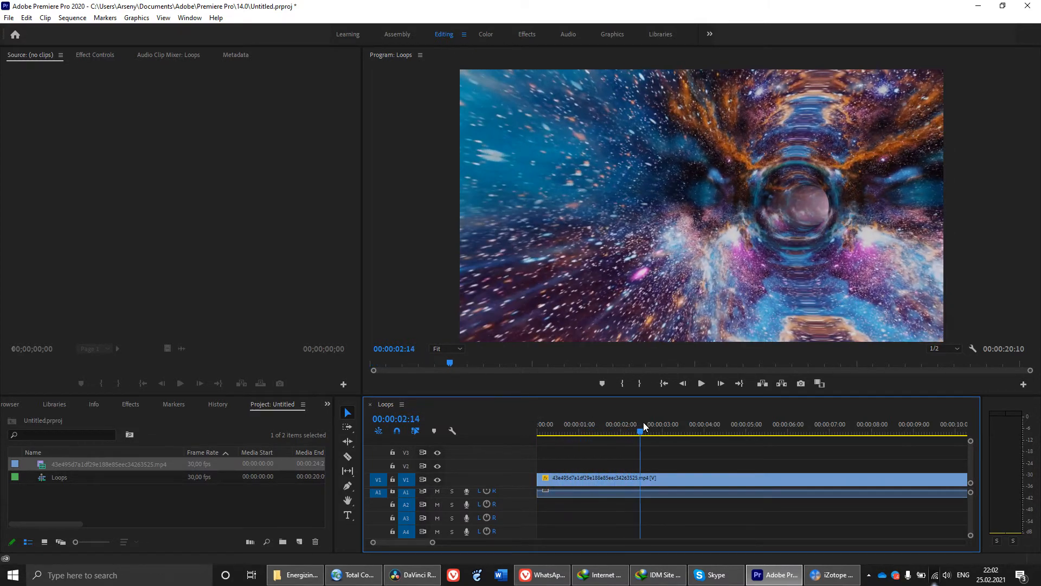
pyautogui.press('Right')
pyautogui.press('Right')
pyautogui.press('Right')
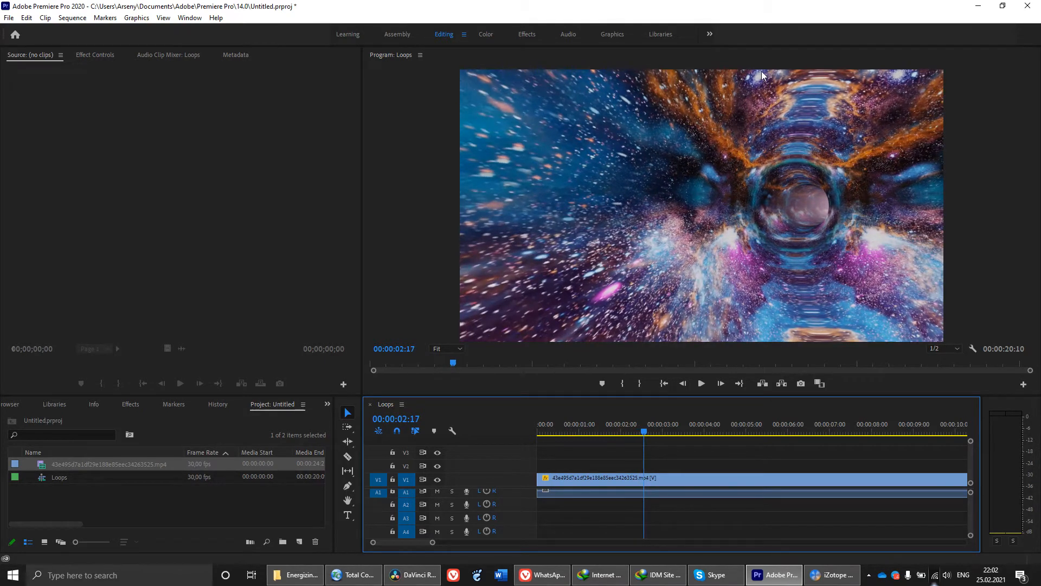
pyautogui.click(675, 477)
pyautogui.hotkey('ctrl', 'k')
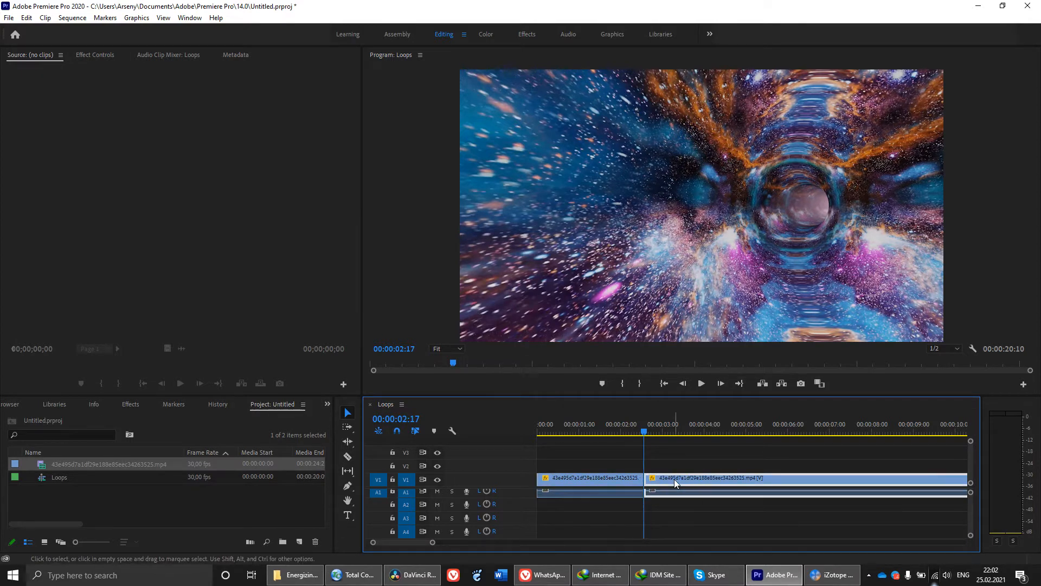
pyautogui.press('Delete')
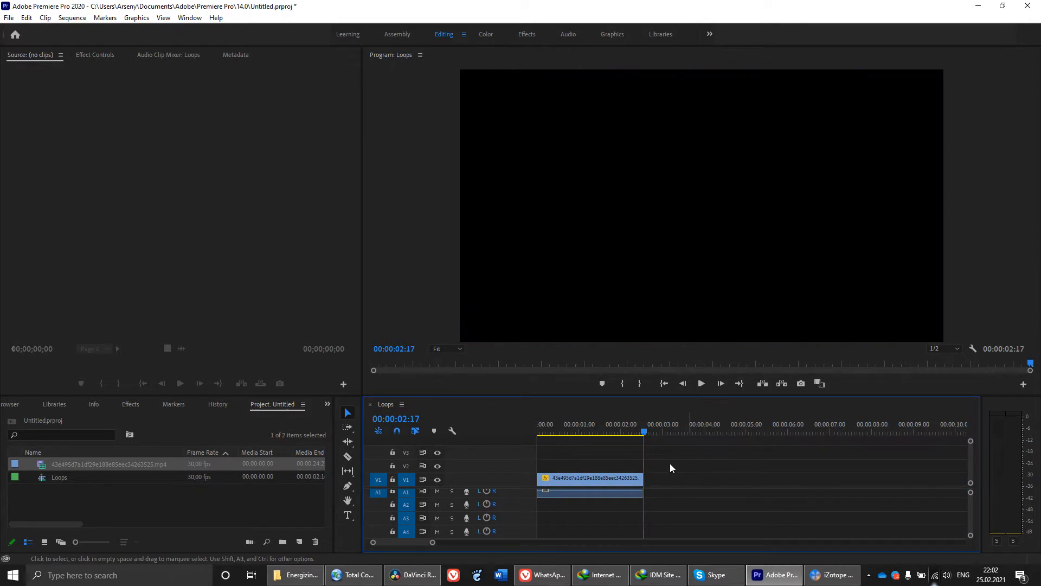
# Place a copy of the trimmed clip directly after it and step frame by frame across the join to check the match.
pyautogui.click(571, 480)
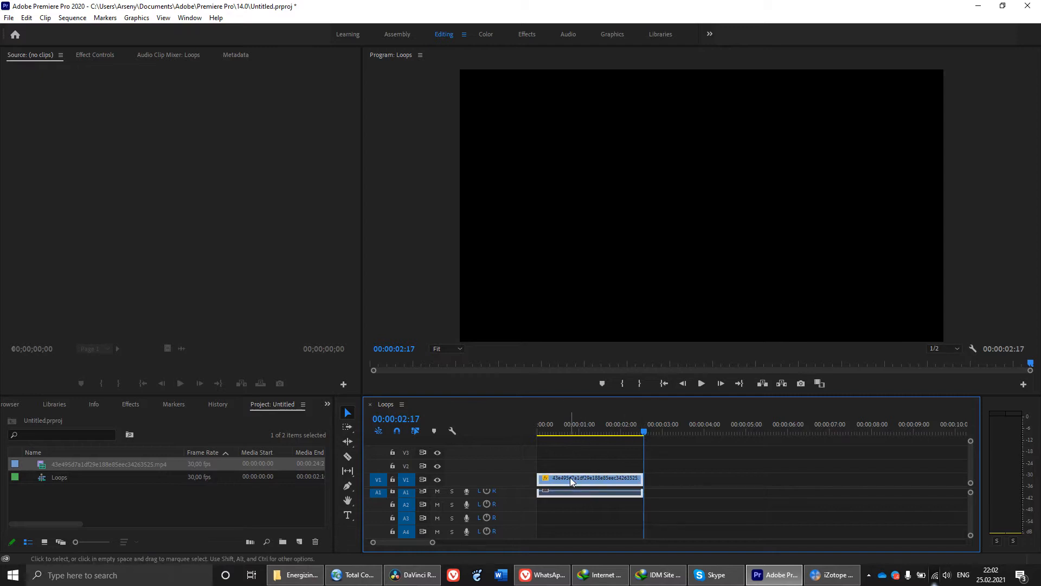
pyautogui.moveTo(585, 478); pyautogui.dragTo(679, 477)
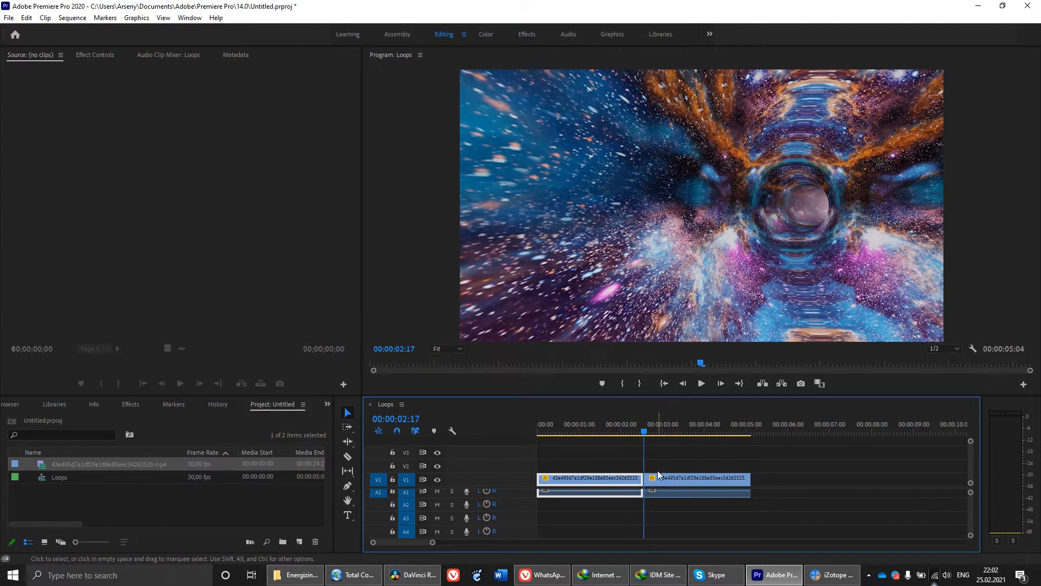
pyautogui.press('Left')
pyautogui.press('Right')
pyautogui.press('Right')
pyautogui.press('Right')
pyautogui.press('Left')
pyautogui.press('Left')
pyautogui.press('Left')
pyautogui.press('Left')
pyautogui.press('Left')
pyautogui.press('Left')
pyautogui.press('Left')
pyautogui.press('Left')
pyautogui.press('Left')
pyautogui.press('Left')
pyautogui.press('Left')
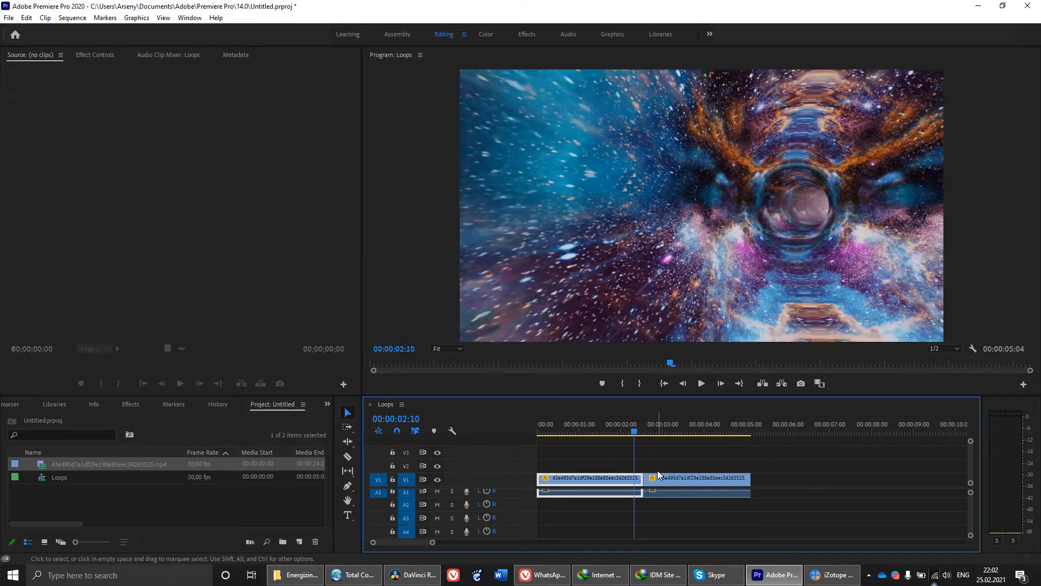
# Play the sequence across the join between the two copies, including once from the beginning, to check the loop.
pyautogui.press('space')
pyautogui.click(611, 420)
pyautogui.press('space')
pyautogui.moveTo(619, 431); pyautogui.dragTo(537, 435)
pyautogui.press('space')
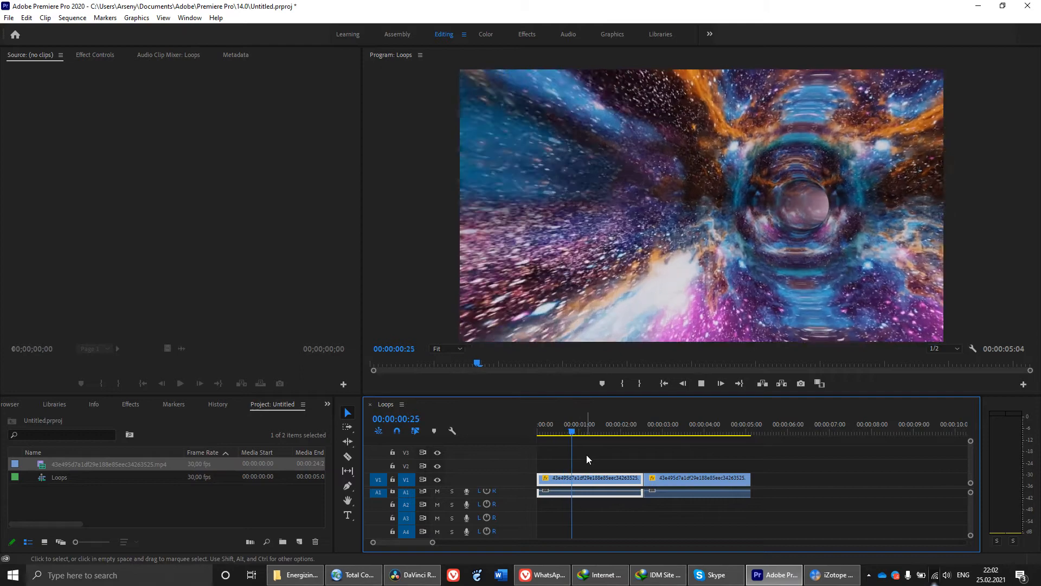
pyautogui.press('space')
# Delete the second copy of the tunnel clip and return the playhead to the start of the sequence.
pyautogui.click(668, 478)
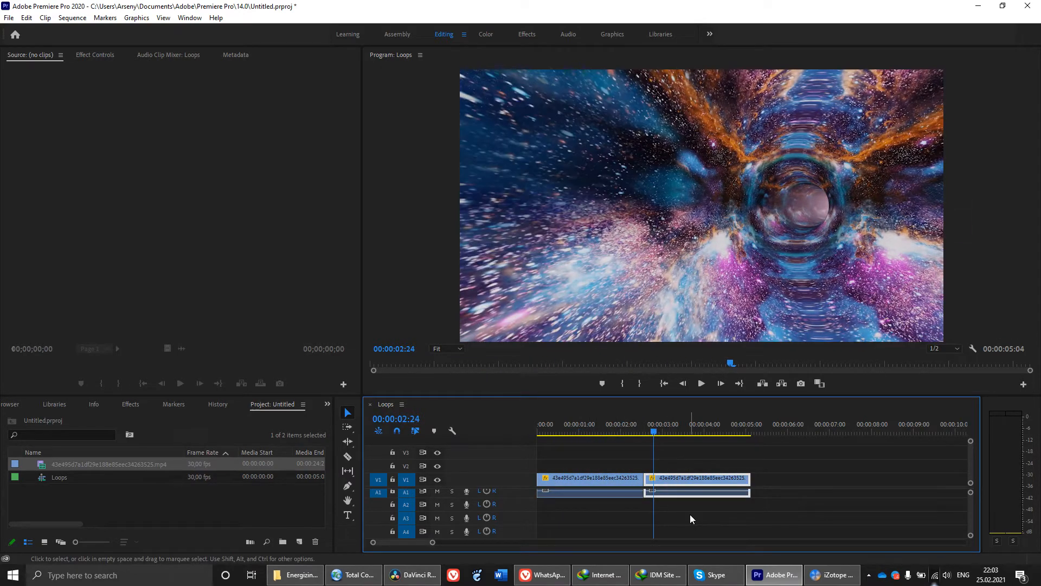
pyautogui.press('Delete')
pyautogui.moveTo(652, 430); pyautogui.dragTo(654, 435)
pyautogui.press('Up')
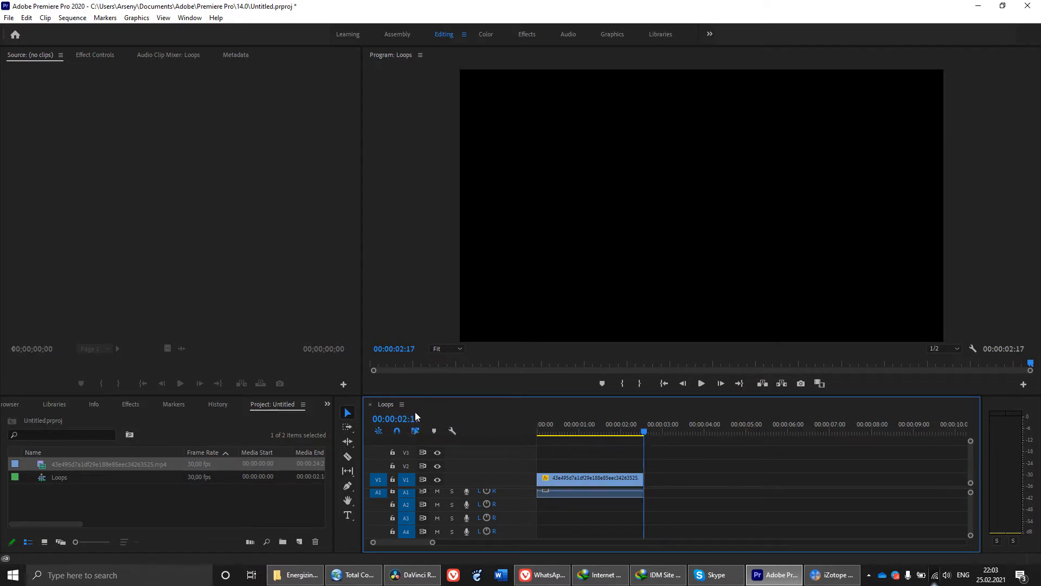
pyautogui.moveTo(640, 433); pyautogui.dragTo(525, 430)
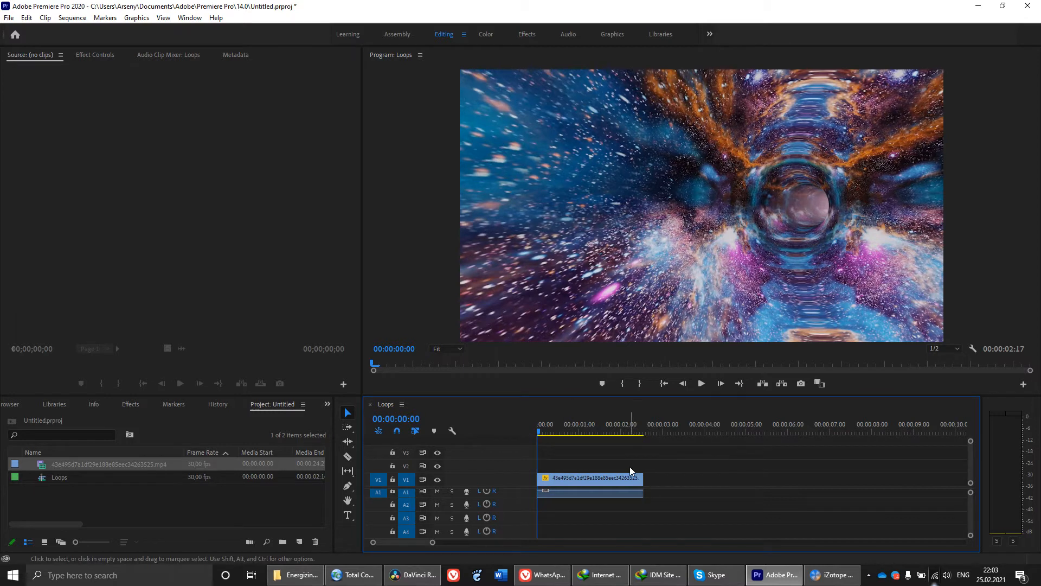
# Open the export settings, choose the Perfect Loop HQ preset for H.264 and cancel the export.
pyautogui.hotkey('ctrl', 'm')
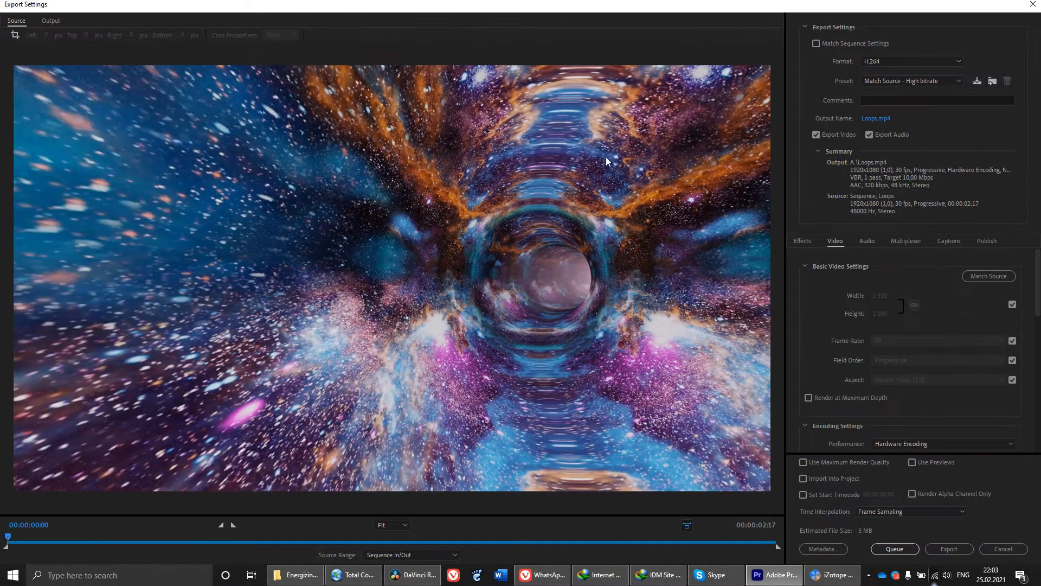
pyautogui.click(887, 81)
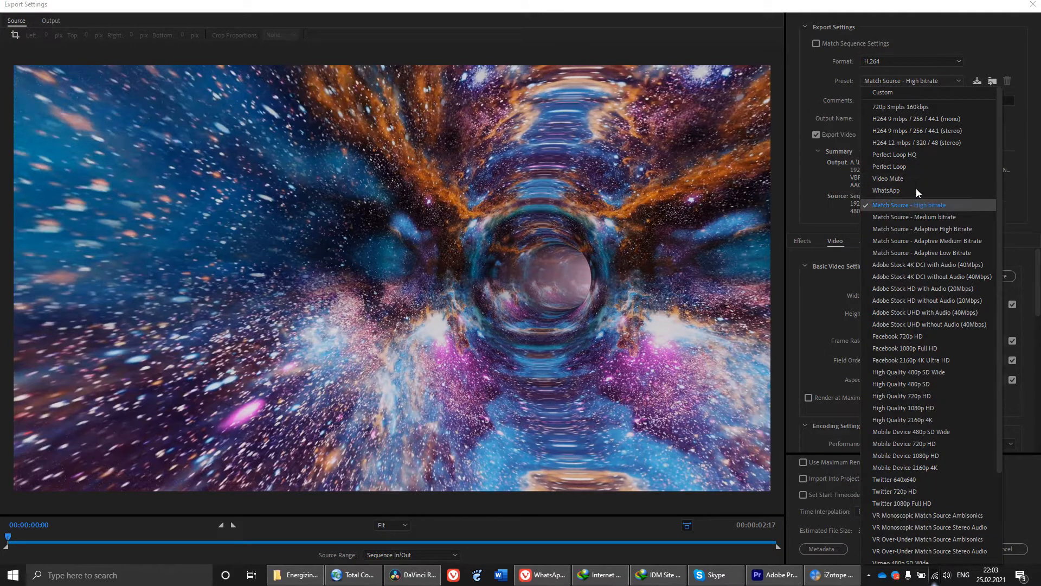
pyautogui.click(909, 154)
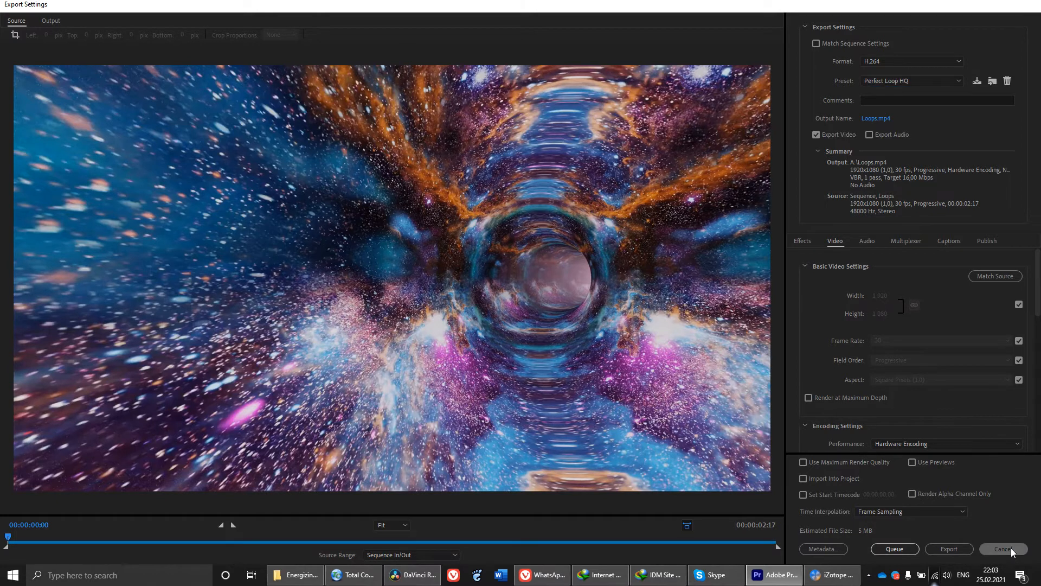
pyautogui.click(1011, 549)
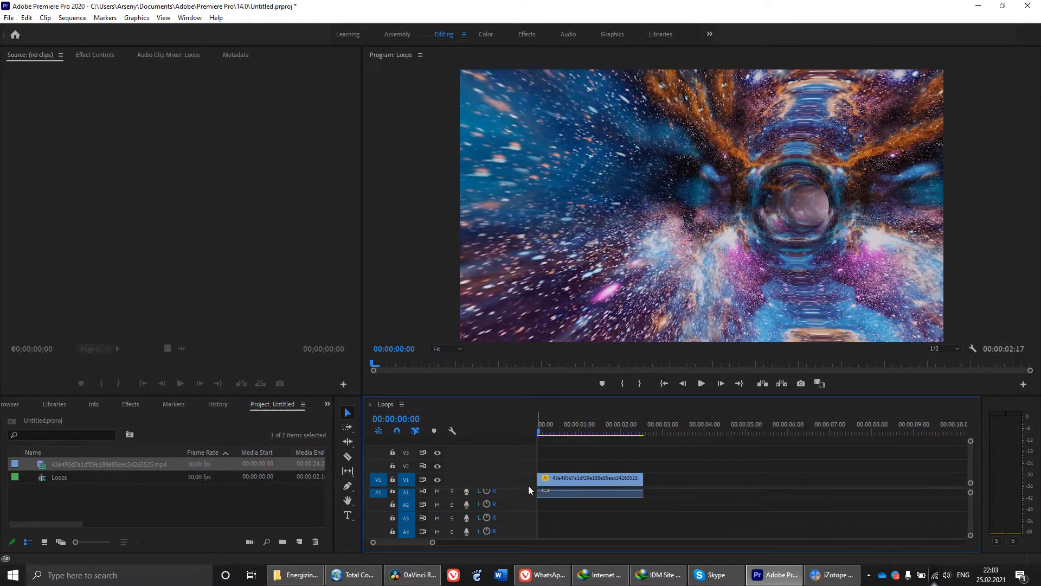
# Review the Loops sequence settings for frame size and timebase, then close them without changes and select the source tunnel clip.
pyautogui.click(69, 476)
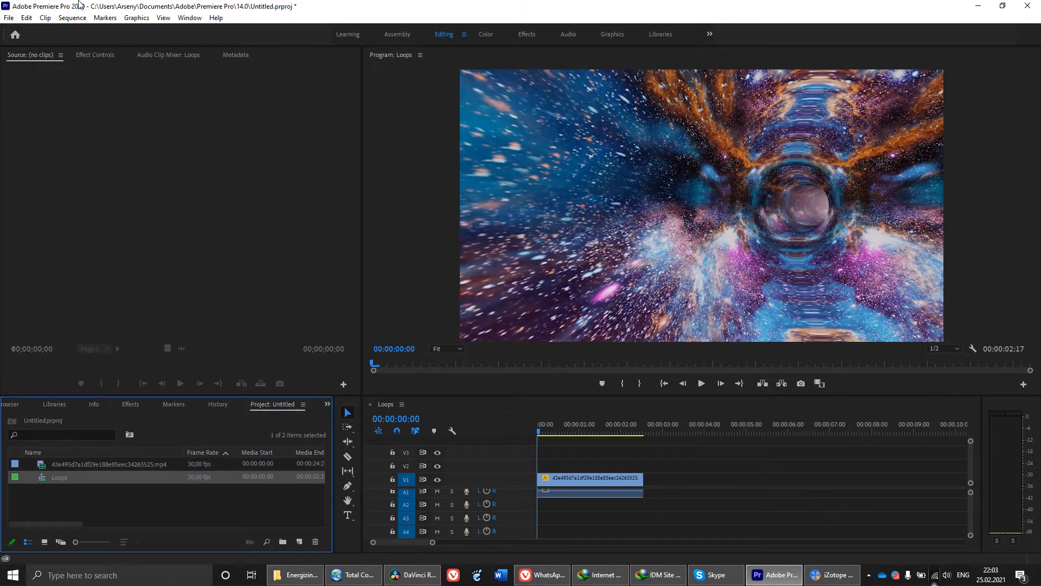
pyautogui.click(72, 17)
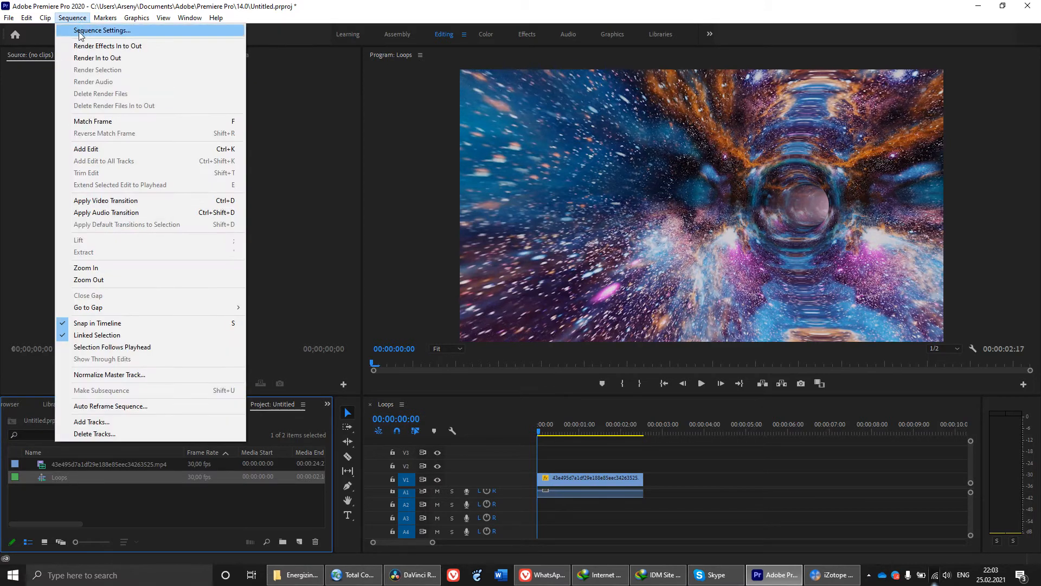
pyautogui.click(79, 31)
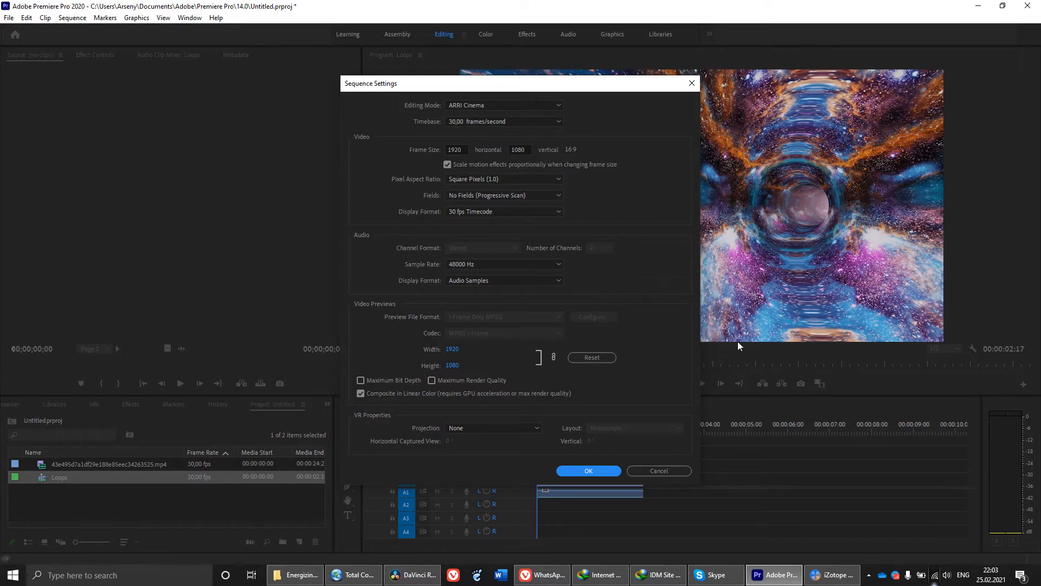
pyautogui.click(679, 470)
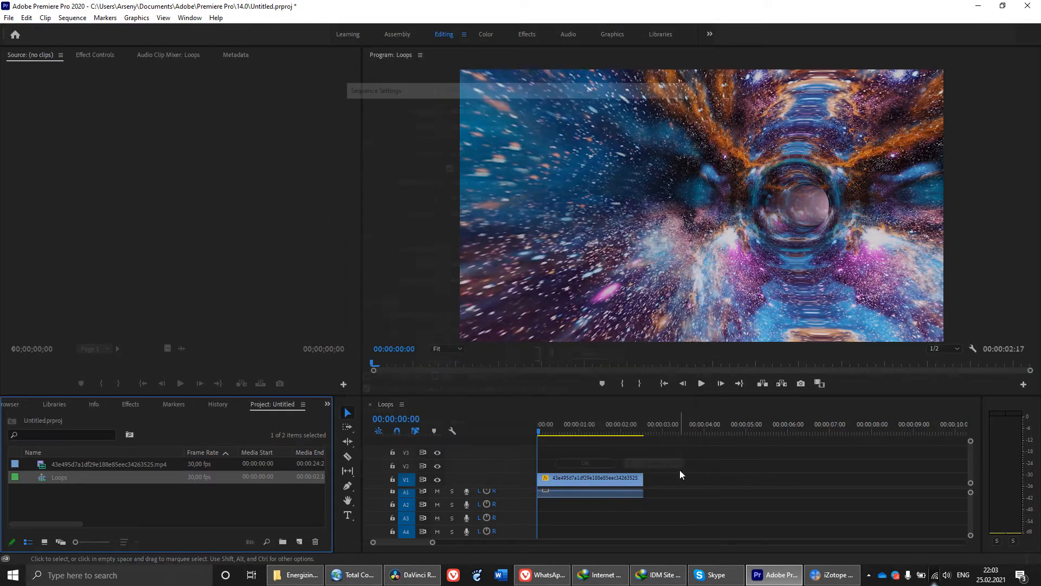
pyautogui.click(89, 468)
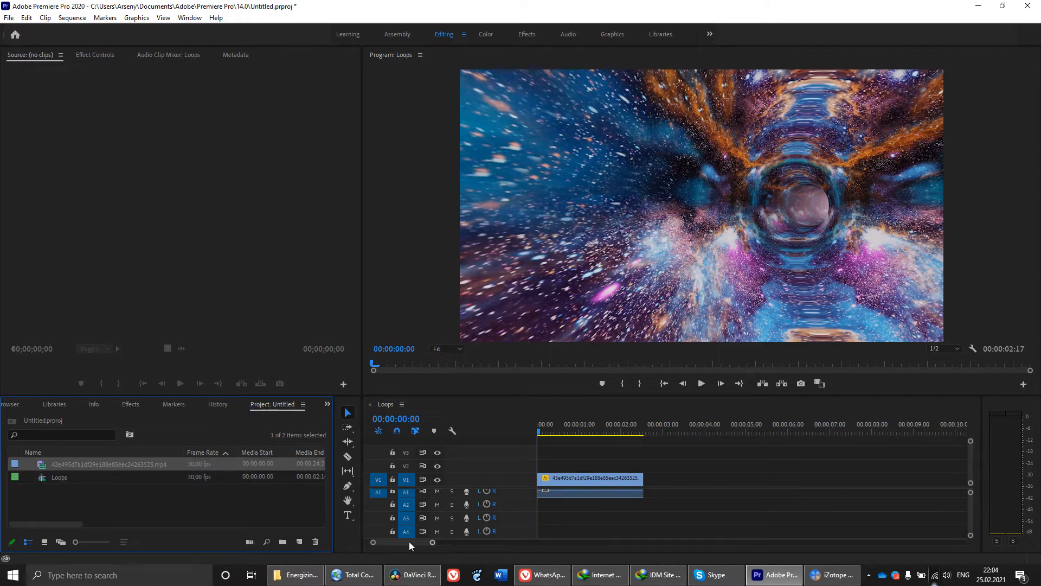
# Switch to the Energizing Night Live folder in File Explorer and preview Favourites - StockNation_4.mp4 in the media player.
pyautogui.click(296, 574)
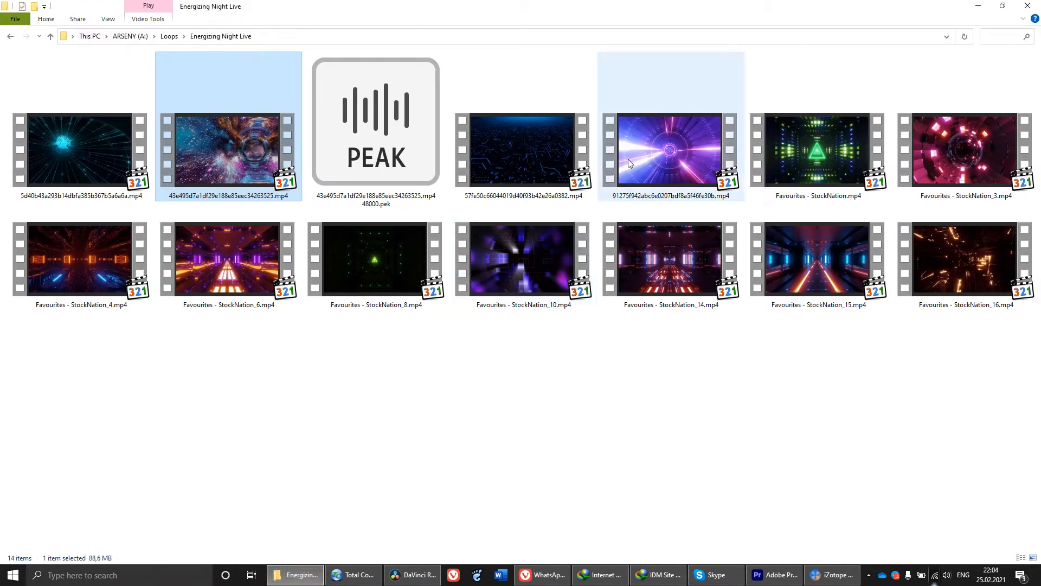
pyautogui.moveTo(798, 158); pyautogui.dragTo(781, 206)
pyautogui.doubleClick(51, 280)
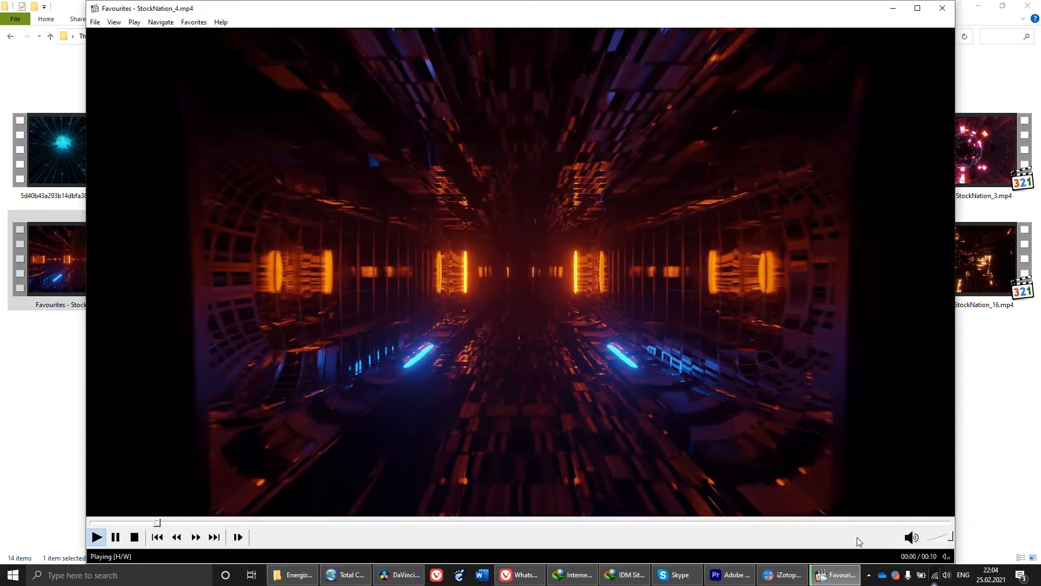
pyautogui.press('space')
pyautogui.click(861, 523)
pyautogui.press('space')
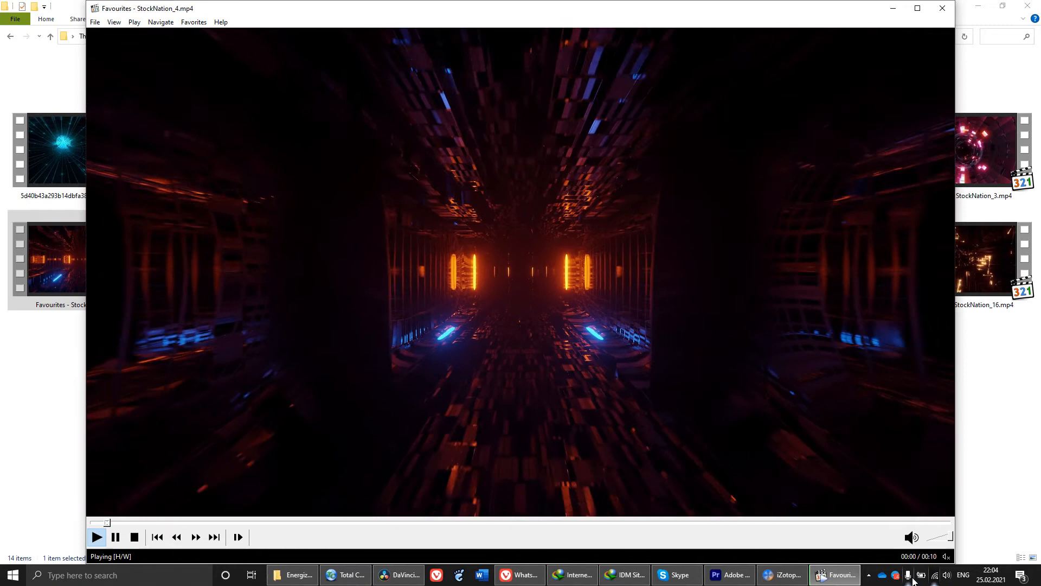
pyautogui.hotkey('alt', 'F4')
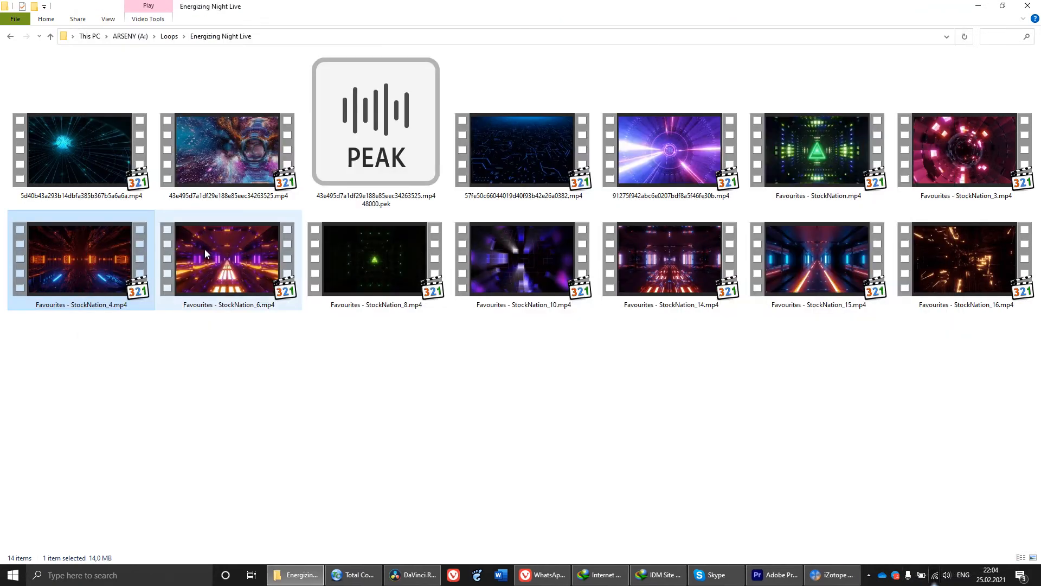
# Import Favourites - StockNation_4.mp4 into the Premiere Pro project and delete the space tunnel clip from the timeline.
pyautogui.moveTo(109, 236); pyautogui.dragTo(80, 505)
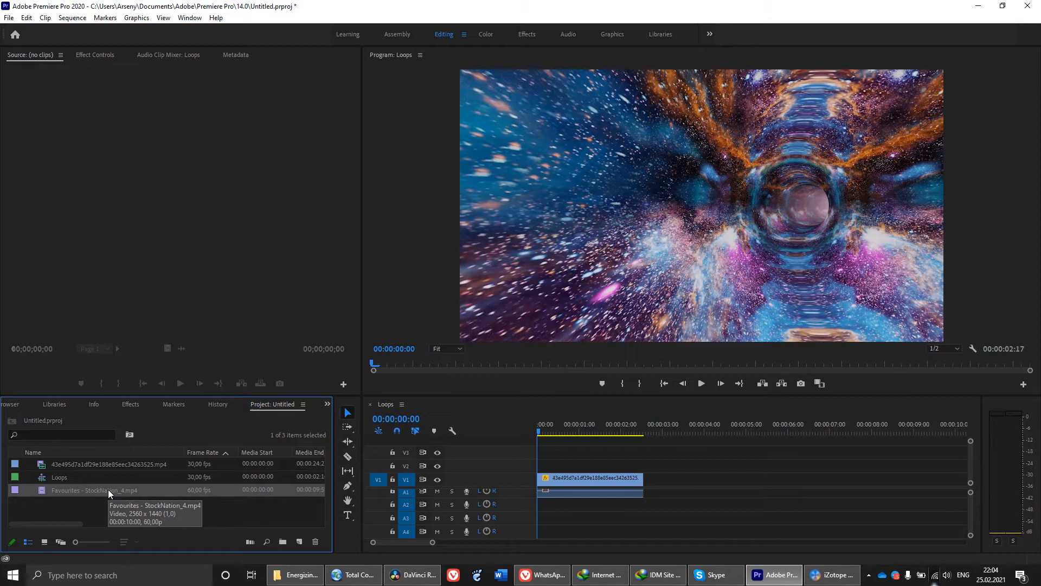
pyautogui.moveTo(662, 457); pyautogui.dragTo(531, 492)
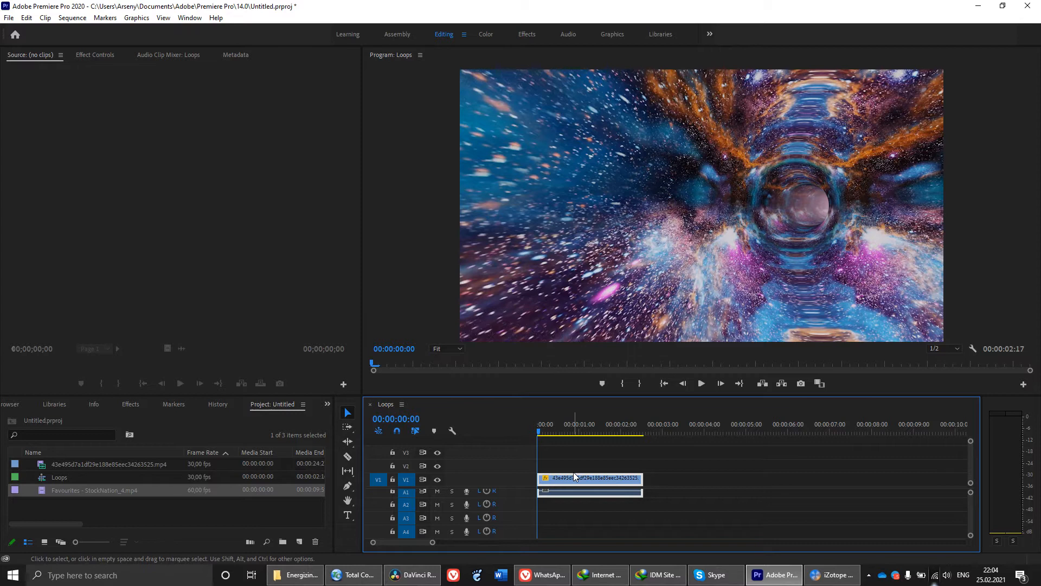
pyautogui.press('Delete')
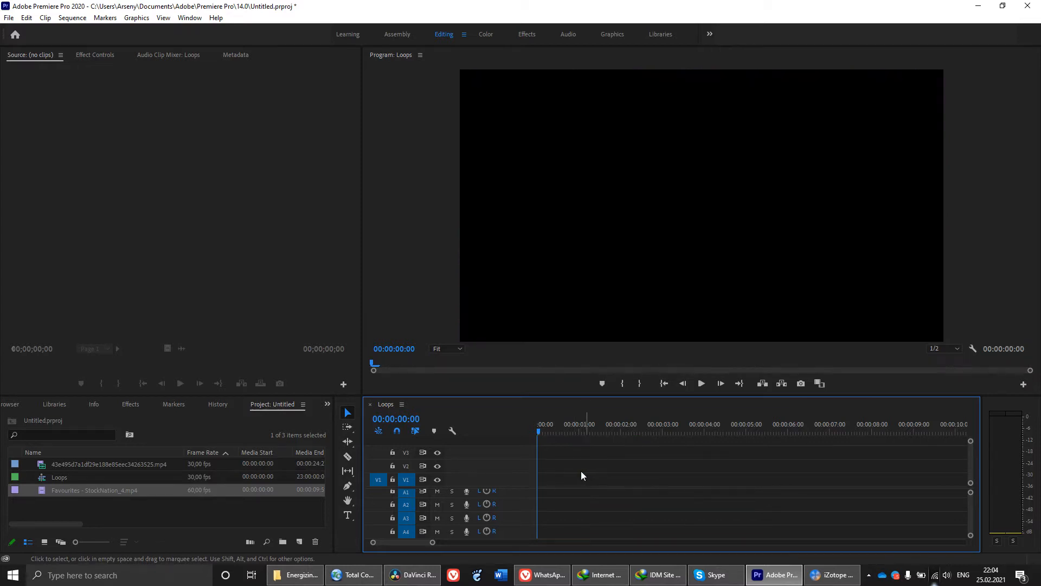
# Place the StockNation_4 clip at the start of V1, keeping the existing sequence settings, and apply Set to Frame Size.
pyautogui.moveTo(67, 489); pyautogui.dragTo(545, 486)
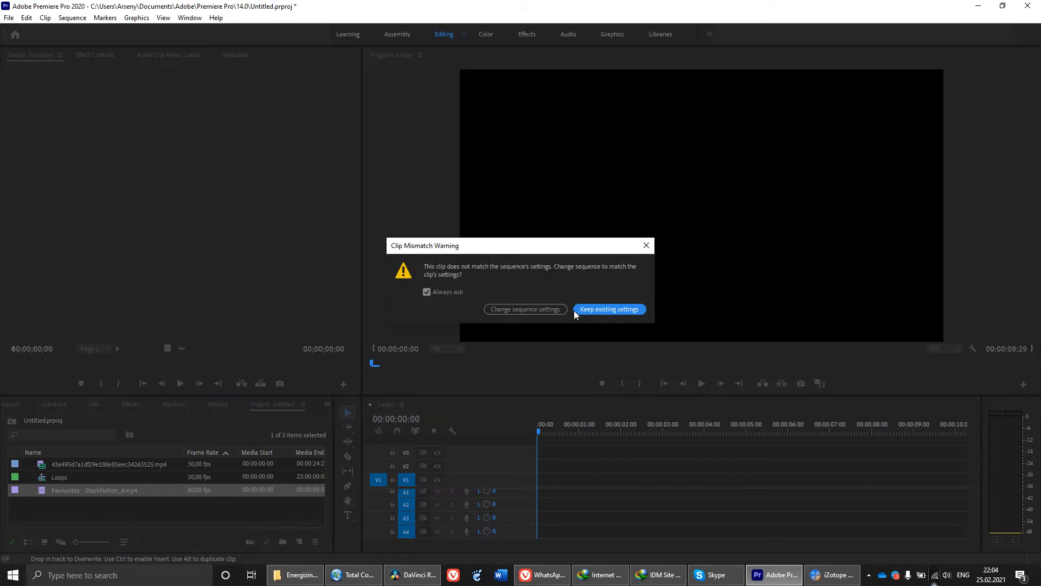
pyautogui.click(603, 308)
pyautogui.rightClick(589, 475)
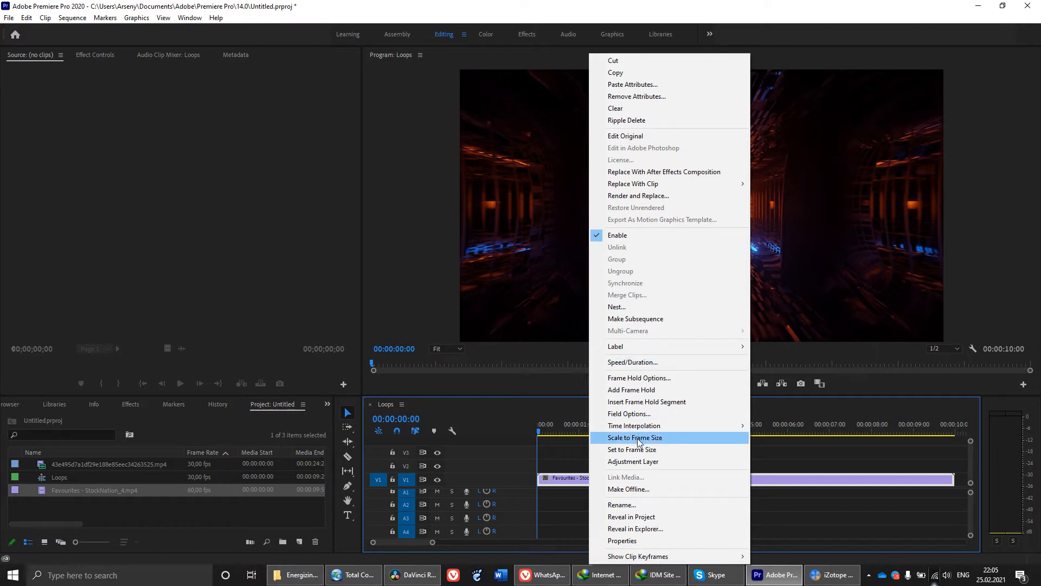
pyautogui.click(629, 449)
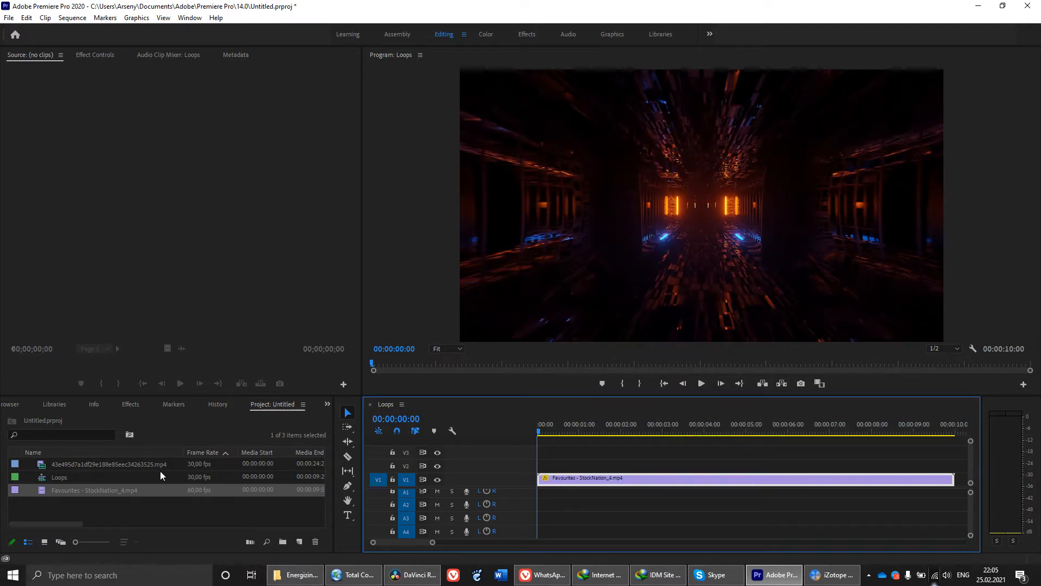
# Play through the StockNation_4 clip to examine its motion and return the playhead to the start.
pyautogui.press('space')
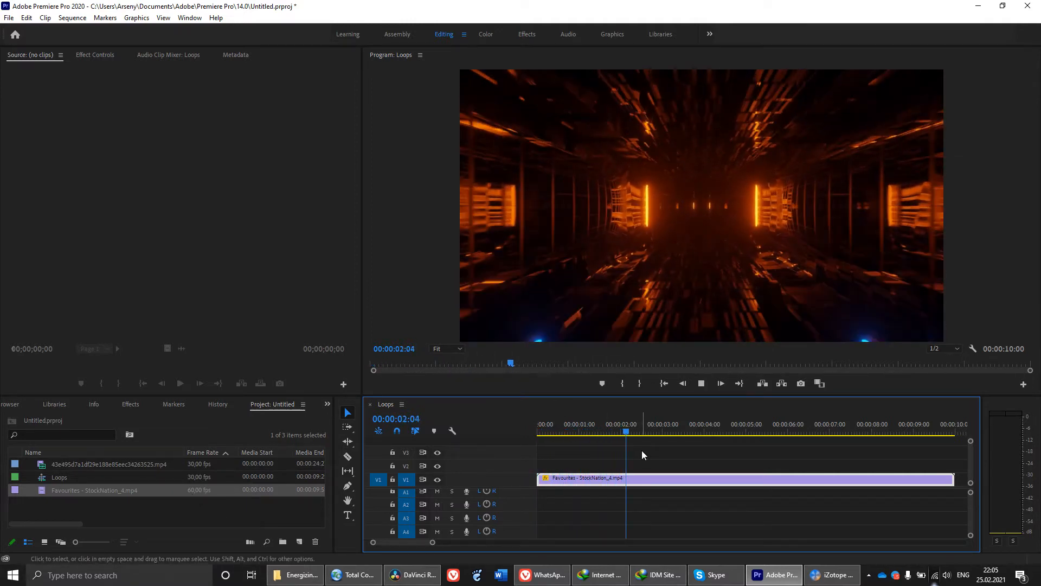
pyautogui.scroll(-2, 669, 481)
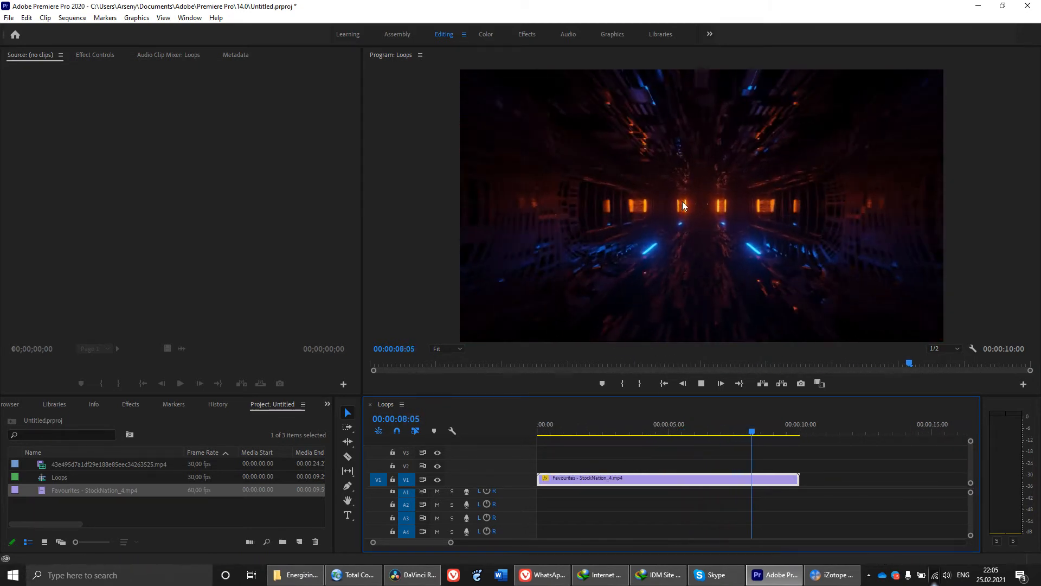
pyautogui.moveTo(780, 434); pyautogui.dragTo(510, 444)
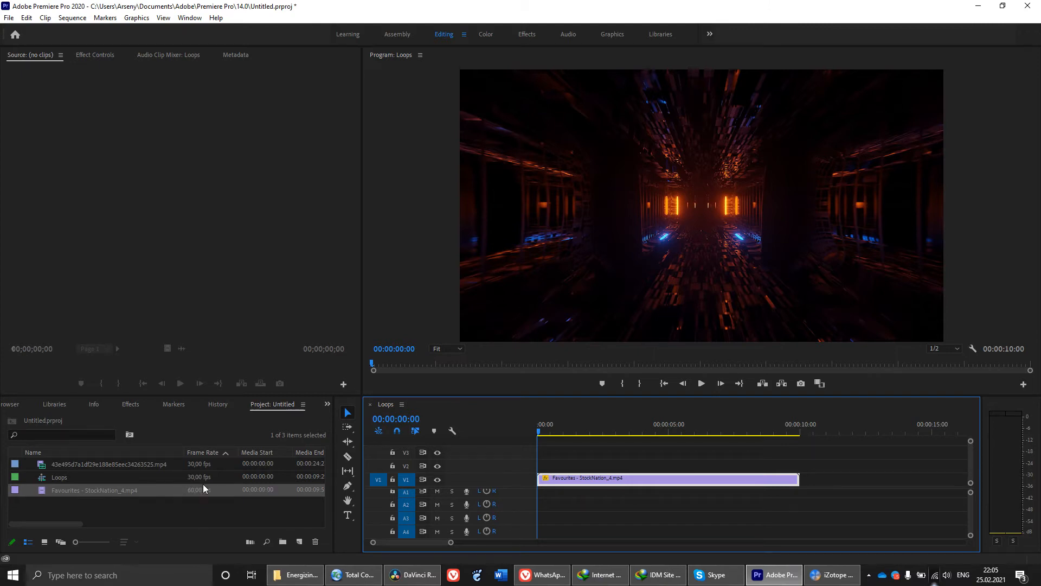
# Scrub to about 00:00:02:08 and step frame by frame back toward the clip's start to examine the frames.
pyautogui.moveTo(553, 432); pyautogui.dragTo(597, 433)
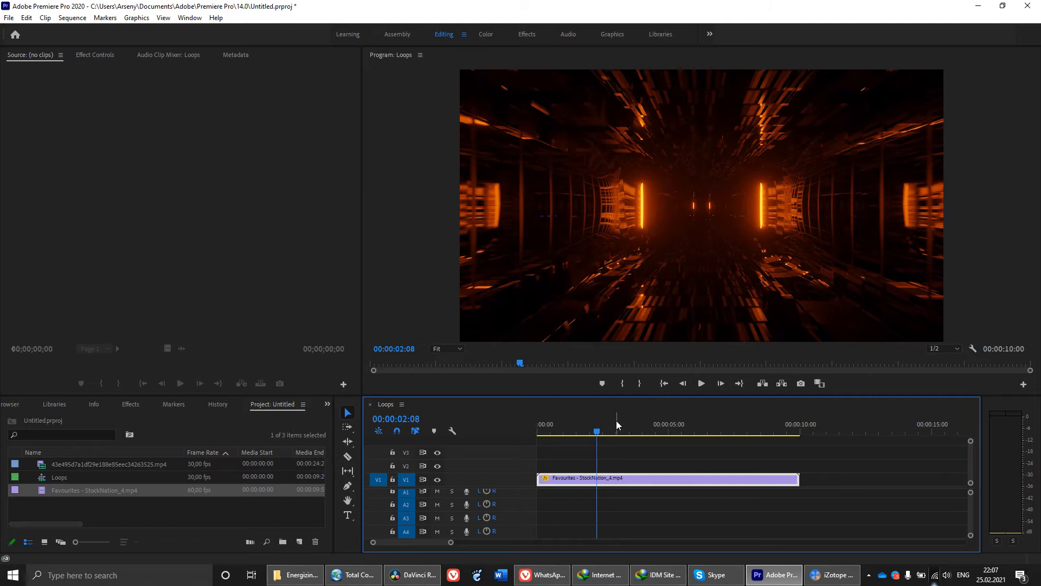
pyautogui.press('Right')
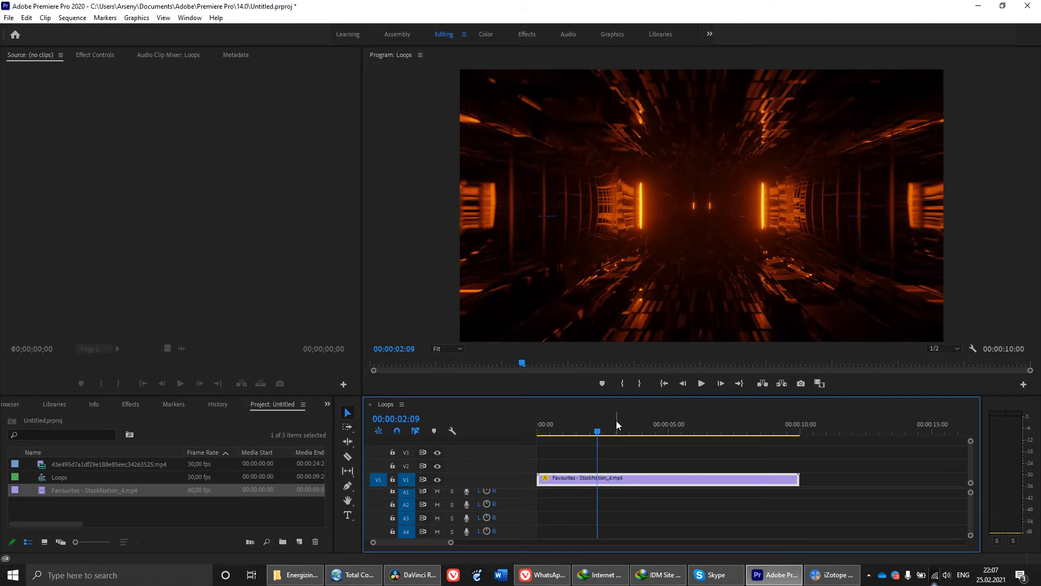
pyautogui.press('Left')
pyautogui.press('Left')
pyautogui.press('Left')
pyautogui.press('Left')
pyautogui.press('Left')
pyautogui.press('Left')
pyautogui.press('Left')
pyautogui.press('Left')
pyautogui.press('Left')
pyautogui.press('Left')
pyautogui.press('Left')
pyautogui.press('Left')
pyautogui.press('Left')
pyautogui.press('Left')
pyautogui.press('Left')
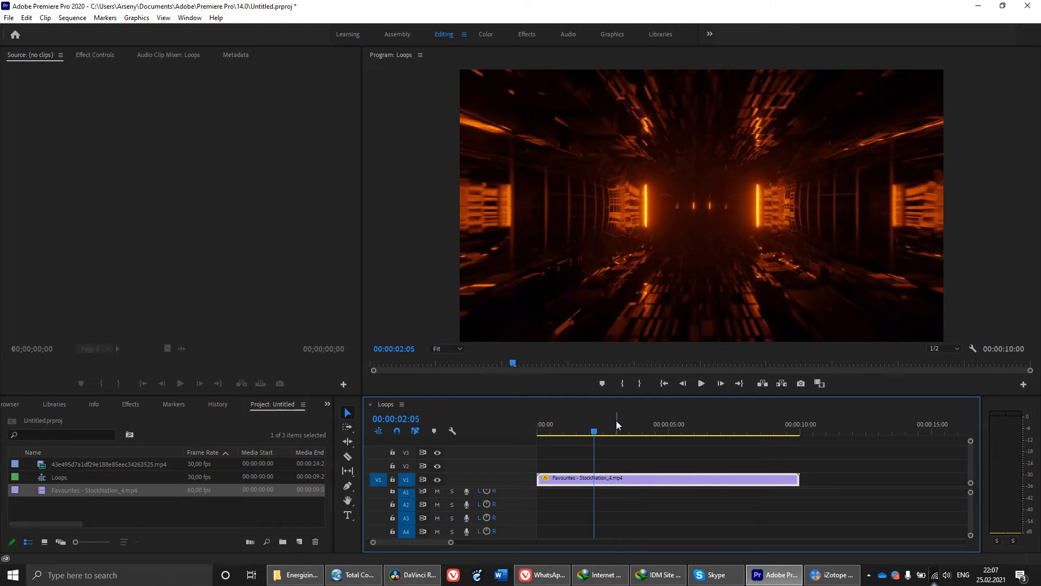
pyautogui.press('Left')
pyautogui.press('Left')
pyautogui.press('Left')
pyautogui.press('Left')
pyautogui.press('Left')
pyautogui.press('Left')
pyautogui.press('Left')
pyautogui.press('Left')
pyautogui.press('Left')
pyautogui.press('Left')
pyautogui.press('Left')
pyautogui.press('Left')
pyautogui.press('Left')
pyautogui.press('Left')
pyautogui.press('Left')
pyautogui.press('Left')
pyautogui.press('Left')
pyautogui.press('Left')
pyautogui.press('Left')
pyautogui.press('Left')
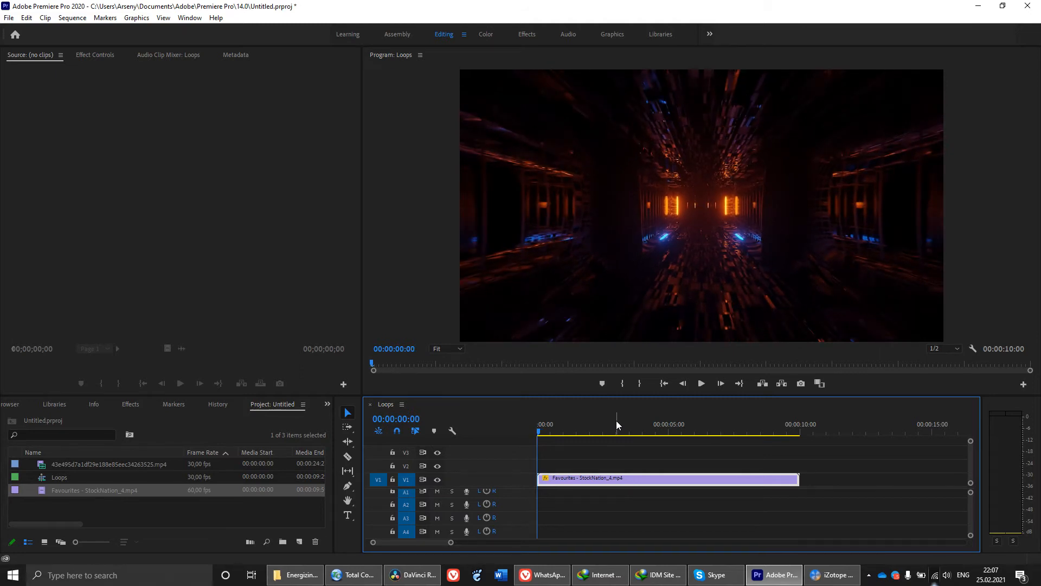
# Set the StockNation_4 clip's speed to 250% and play it back from the start.
pyautogui.rightClick(572, 478)
pyautogui.click(613, 363)
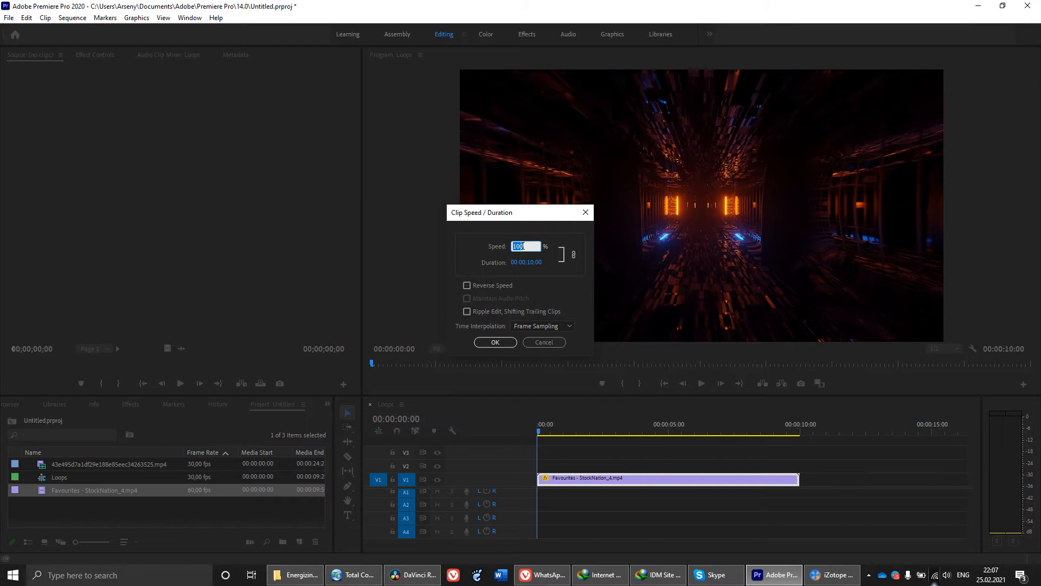
pyautogui.write('120')
pyautogui.write('125')
pyautogui.write('175')
pyautogui.doubleClick(522, 246)
pyautogui.write('200')
pyautogui.doubleClick(522, 245)
pyautogui.write('300')
pyautogui.doubleClick(522, 246)
pyautogui.write('250')
pyautogui.press('Return')
pyautogui.press('space')
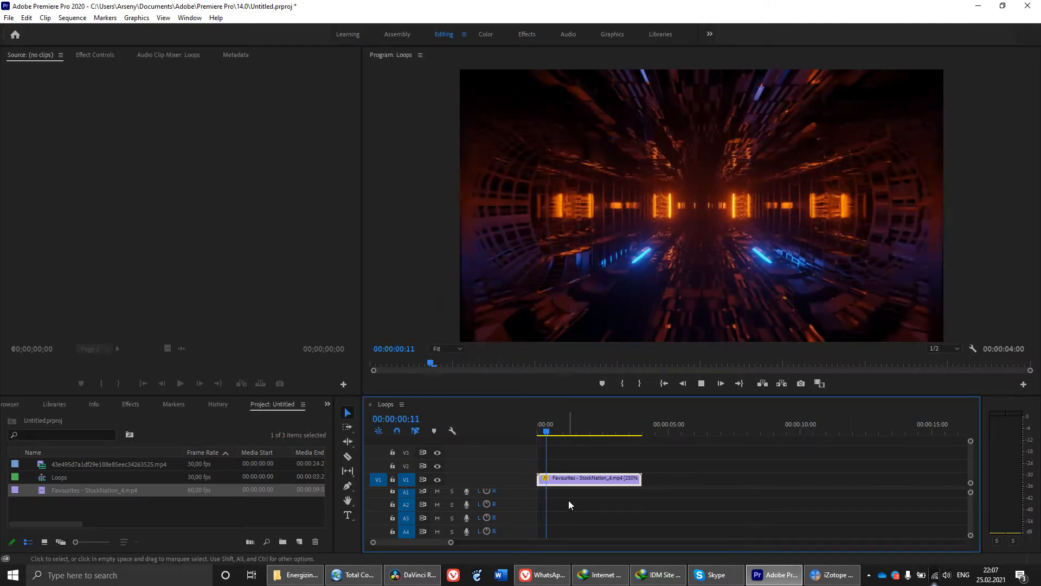
# Step frame by frame from the start of the sped-up StockNation_4 clip to examine how far the image moves between frames.
pyautogui.moveTo(560, 432); pyautogui.dragTo(523, 394)
pyautogui.press('Right')
pyautogui.press('Right')
pyautogui.press('Right')
pyautogui.press('Right')
pyautogui.press('Right')
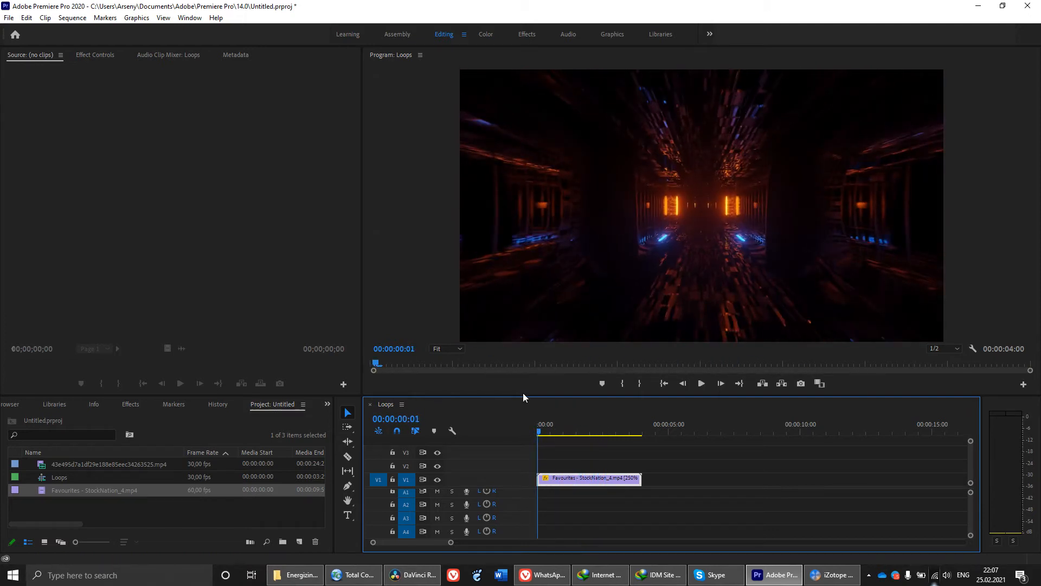
pyautogui.press('Right')
pyautogui.press('Right')
pyautogui.press('Right')
pyautogui.press('Right')
pyautogui.press('Right')
pyautogui.press('Right')
pyautogui.press('Right')
pyautogui.press('Right')
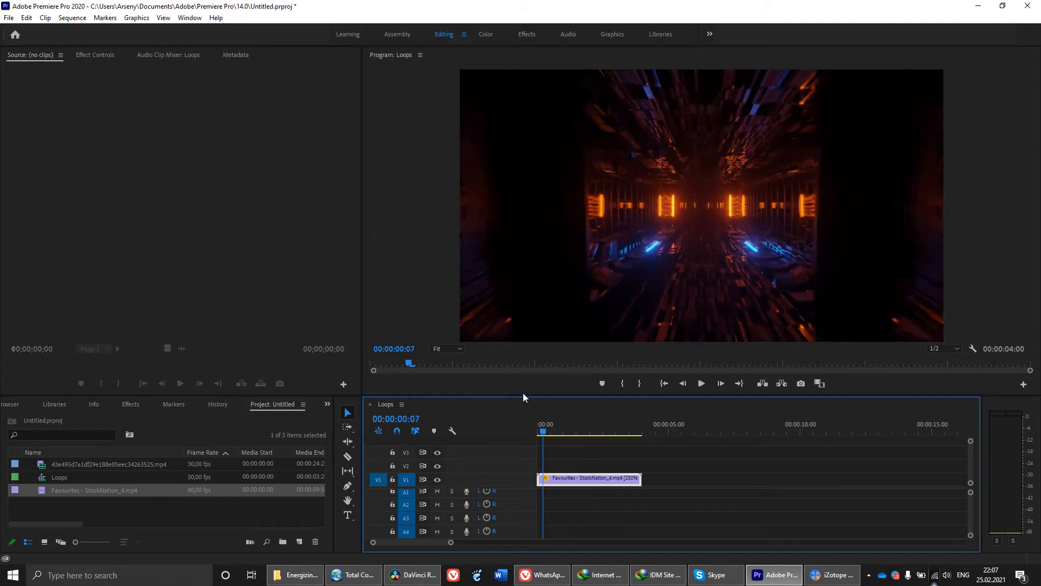
pyautogui.press('Right')
pyautogui.press('Right')
pyautogui.press('Right')
pyautogui.press('Right')
pyautogui.press('Right')
pyautogui.press('Right')
pyautogui.press('Right')
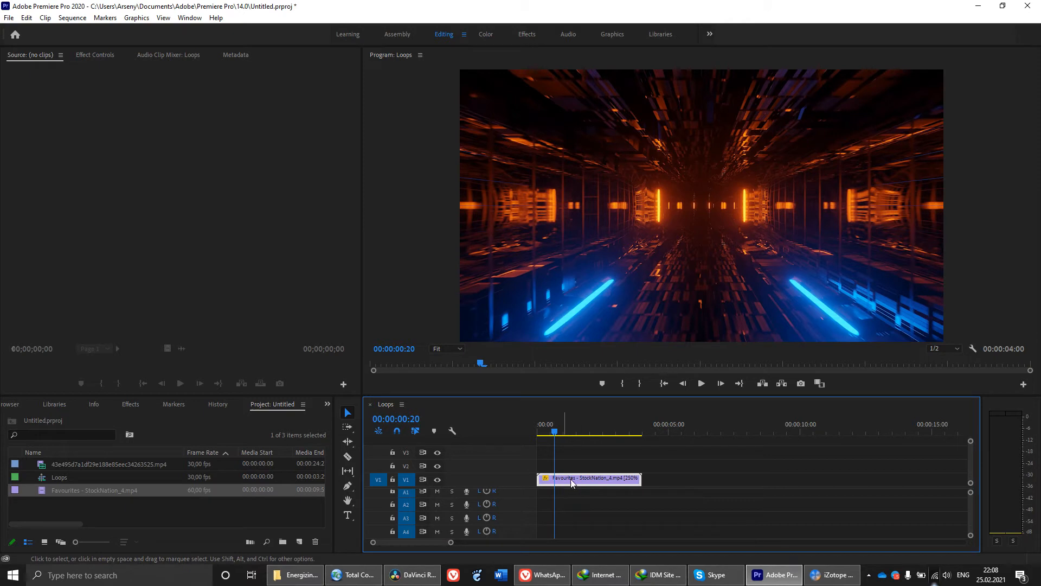
pyautogui.moveTo(570, 421); pyautogui.dragTo(553, 428)
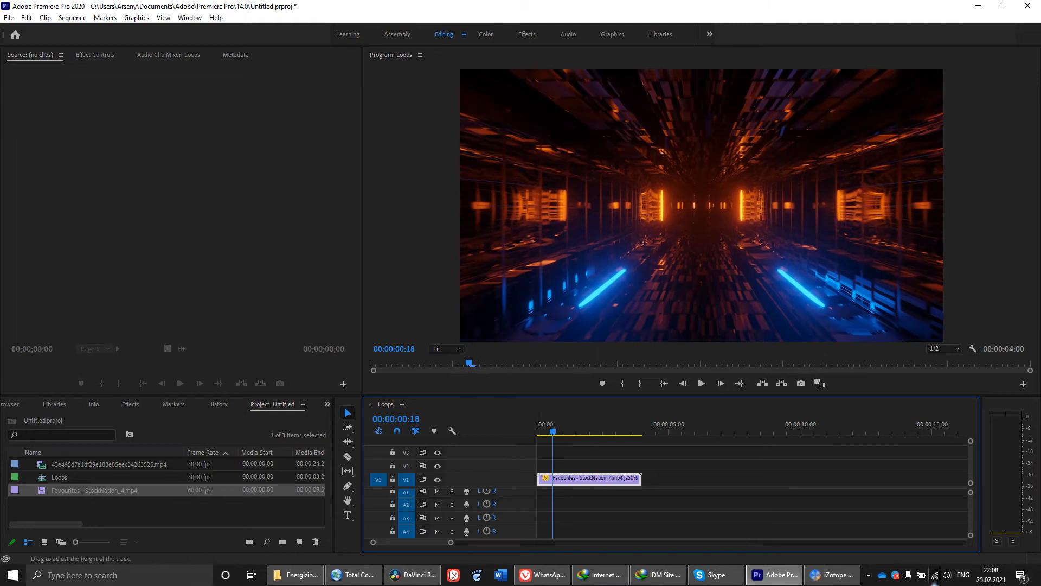
# Switch to Total Commander and preview the 133c52845268ba789c0423e92bc991eb video in the Loops folder.
pyautogui.click(349, 579)
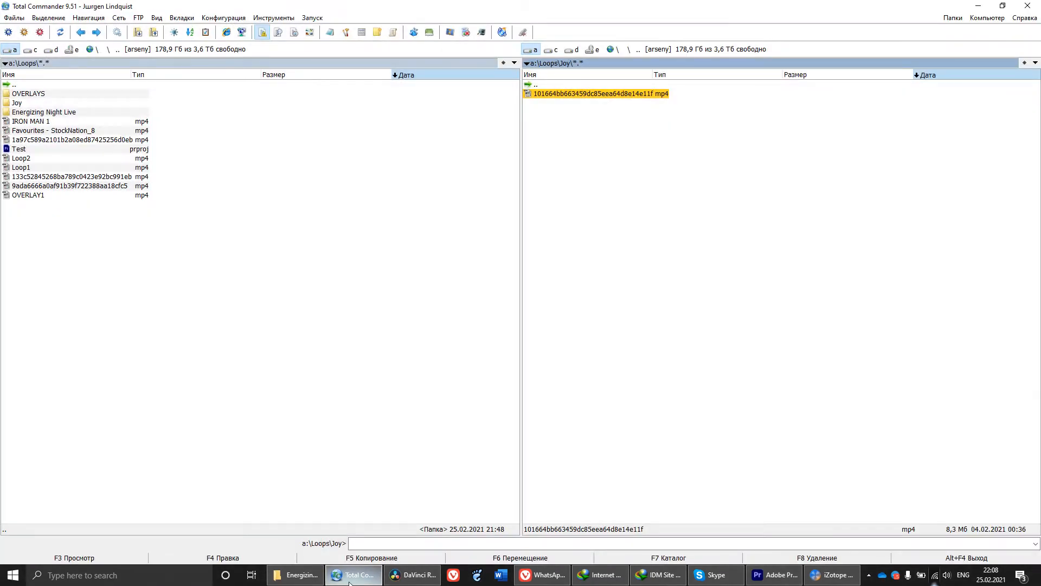
pyautogui.press('Tab')
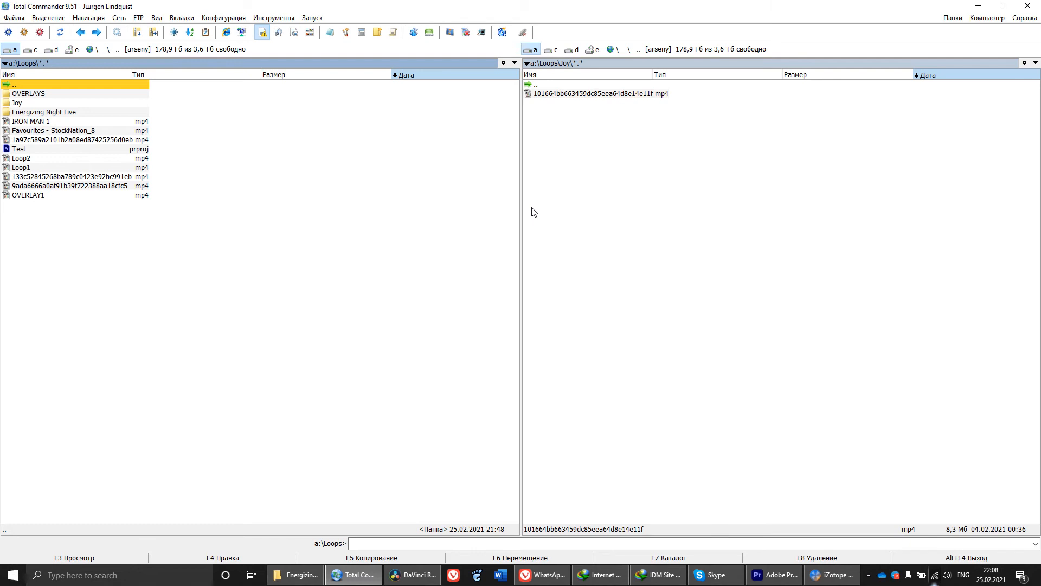
pyautogui.press('Return')
pyautogui.press('Return')
pyautogui.press('Down')
pyautogui.press('Down')
pyautogui.press('Down')
pyautogui.press('Down')
pyautogui.press('Down')
pyautogui.press('Down')
pyautogui.press('Down')
pyautogui.press('Down')
pyautogui.press('Down')
pyautogui.press('Down')
pyautogui.press('Down')
pyautogui.press('Down')
pyautogui.press('Up')
pyautogui.press('Up')
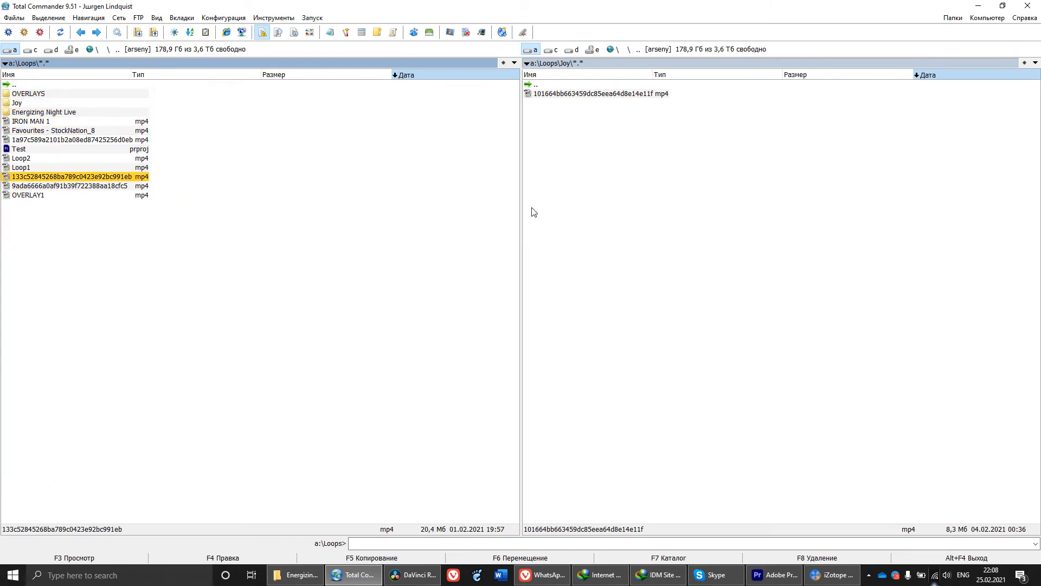
pyautogui.hotkey('ctrl', 'q')
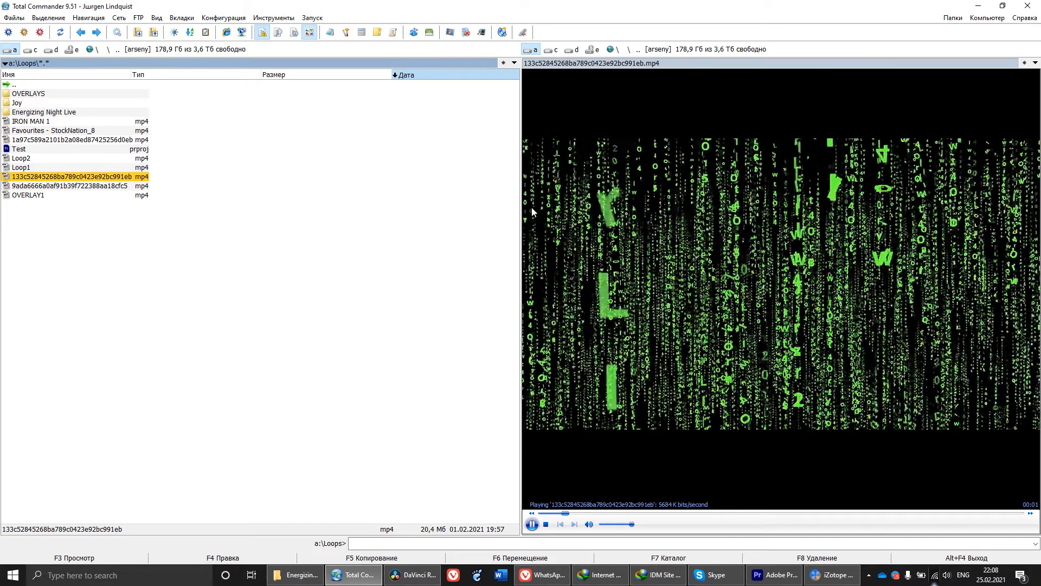
# Preview other videos in the Loops folder, including Favourites - StockNation_8 and 1a97c589a2101b2a08ed87425256d0eb, to find another example clip.
pyautogui.press('Down')
pyautogui.press('Down')
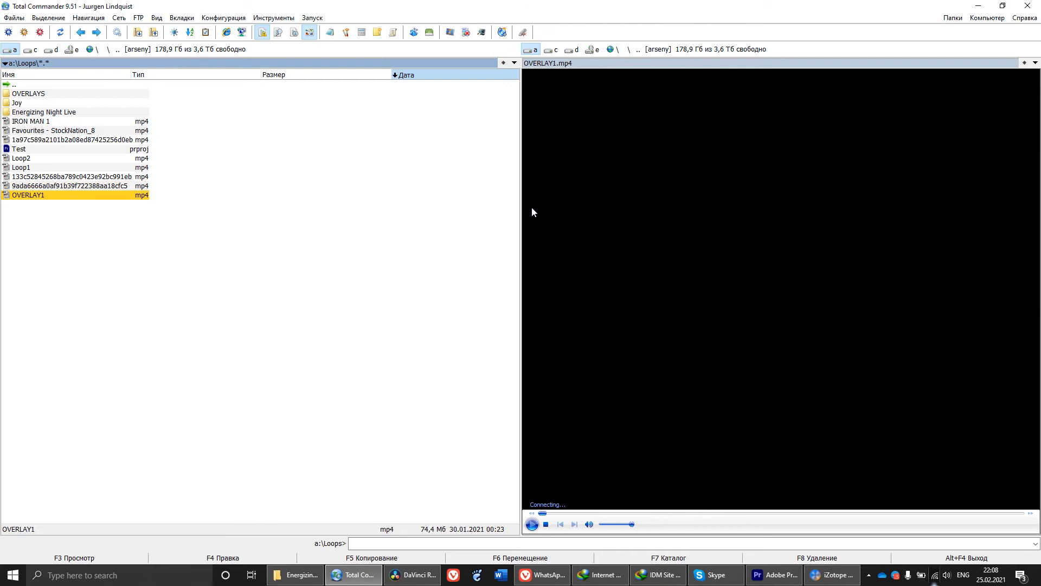
pyautogui.press('Up')
pyautogui.press('Up')
pyautogui.press('Up')
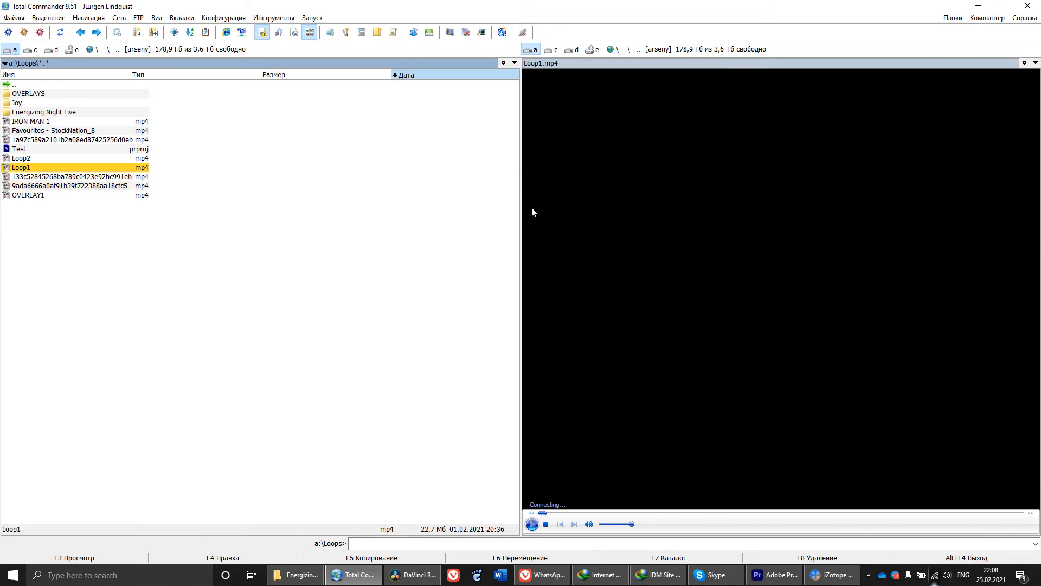
pyautogui.press('Up')
pyautogui.press('Up')
pyautogui.press('Up')
pyautogui.press('Up')
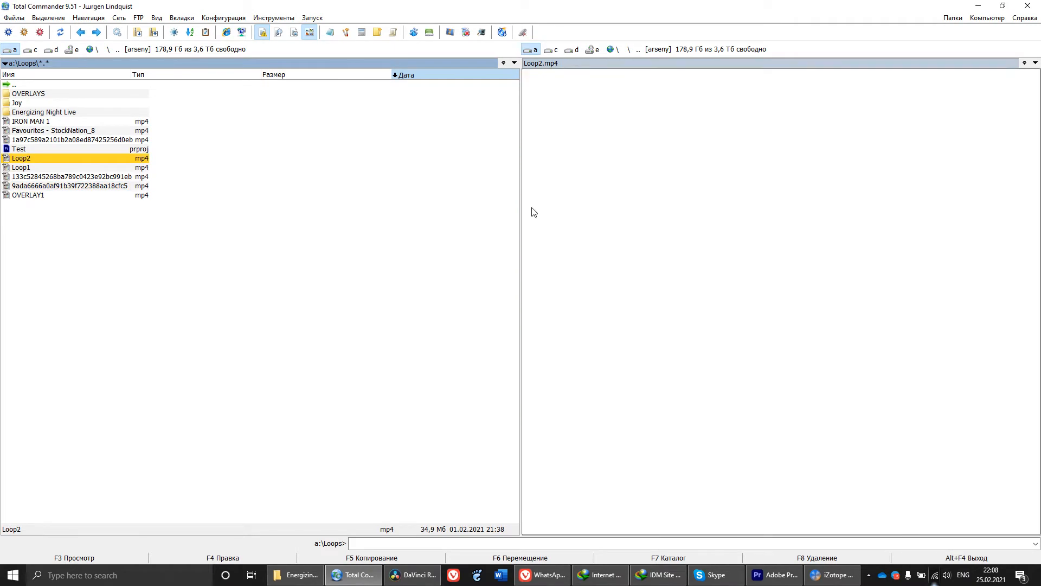
pyautogui.hotkey('ctrl', 'q')
pyautogui.press('Up')
pyautogui.hotkey('ctrl', 'q')
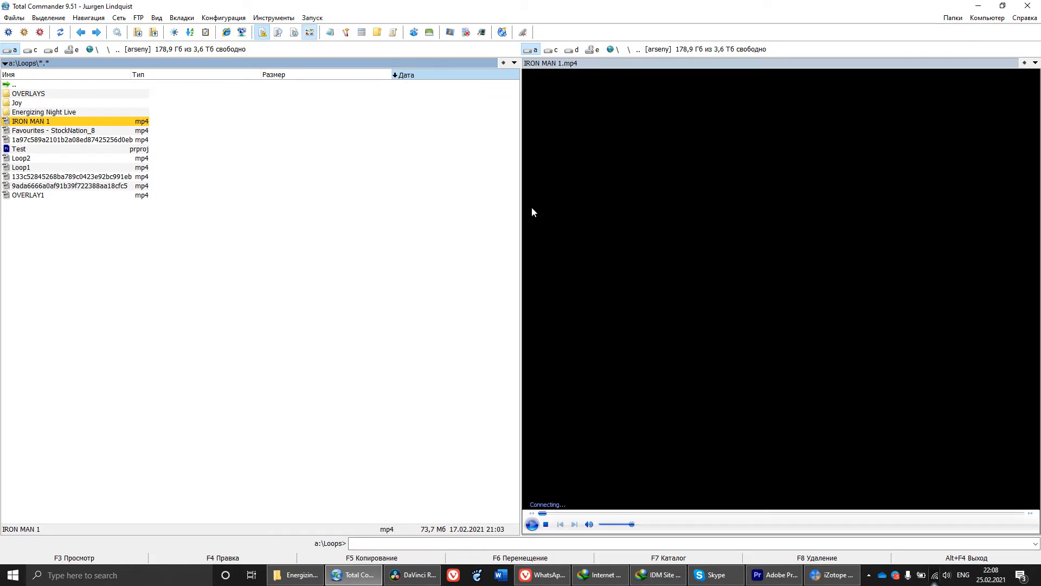
pyautogui.press('Down')
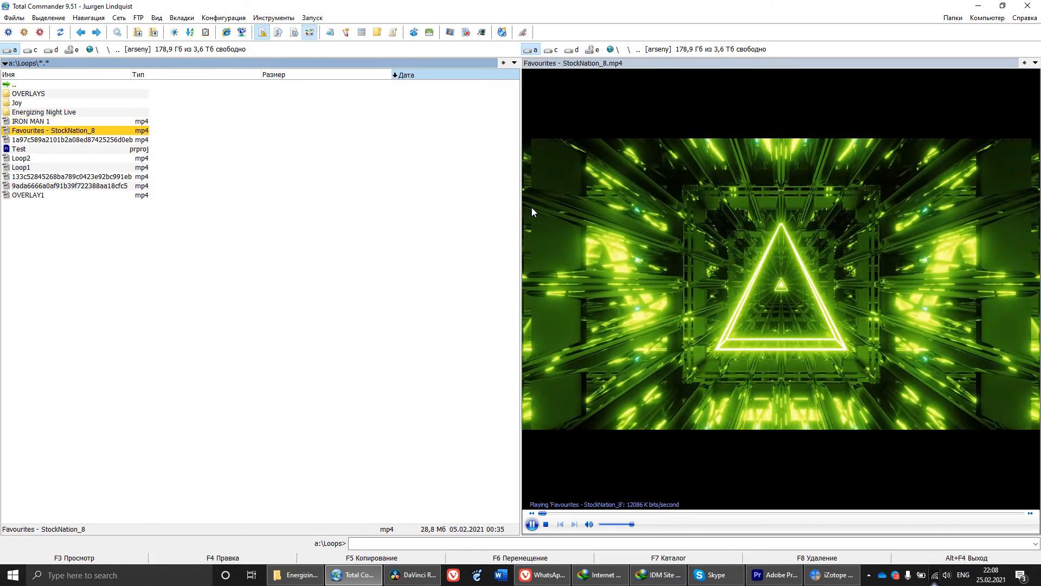
pyautogui.press('Down')
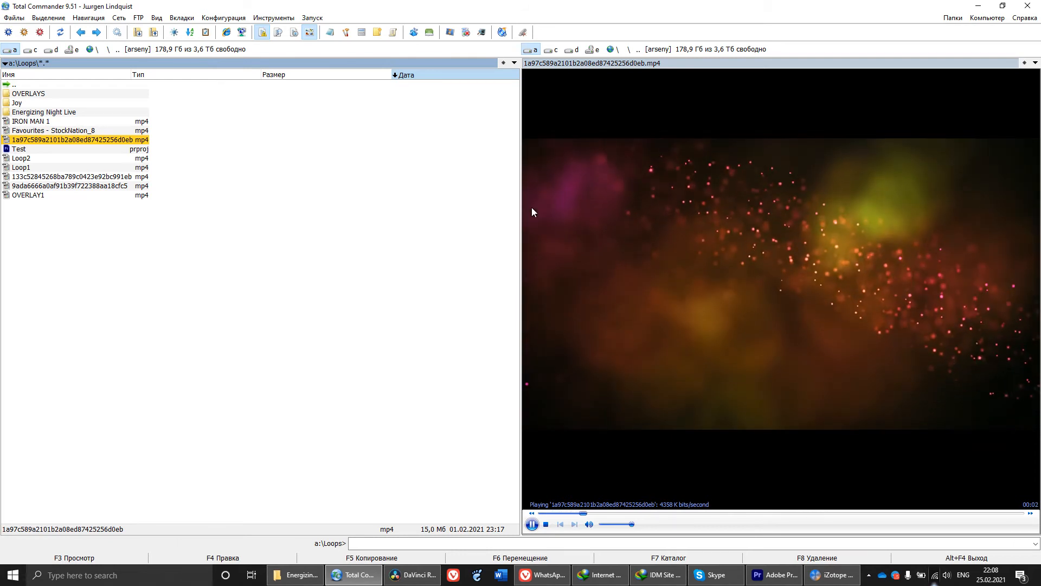
pyautogui.hotkey('ctrl', 'q')
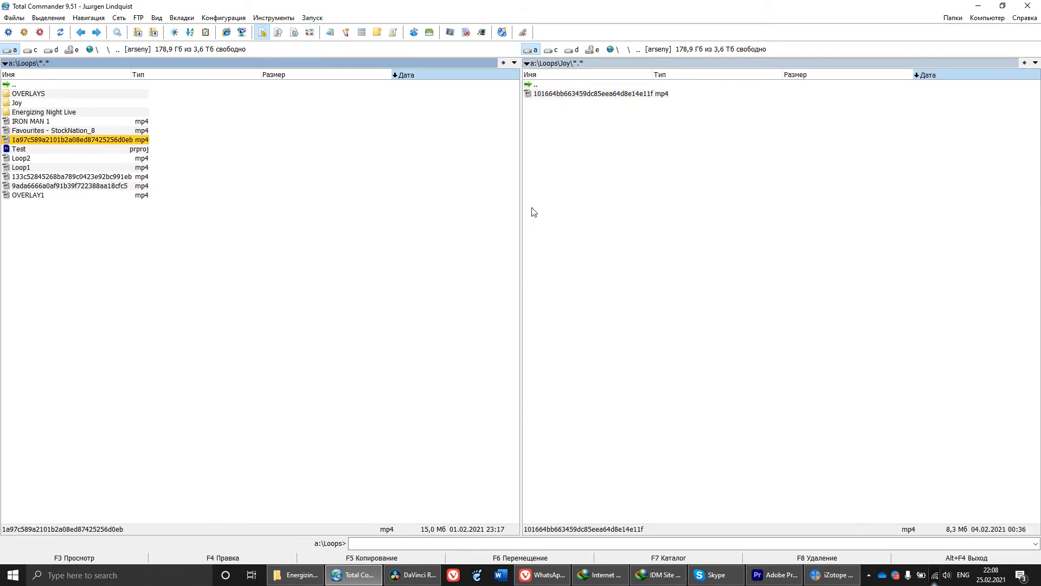
# Open the OVERLAYS folder and preview its overlay videos to pick one for the project.
pyautogui.press('Tab')
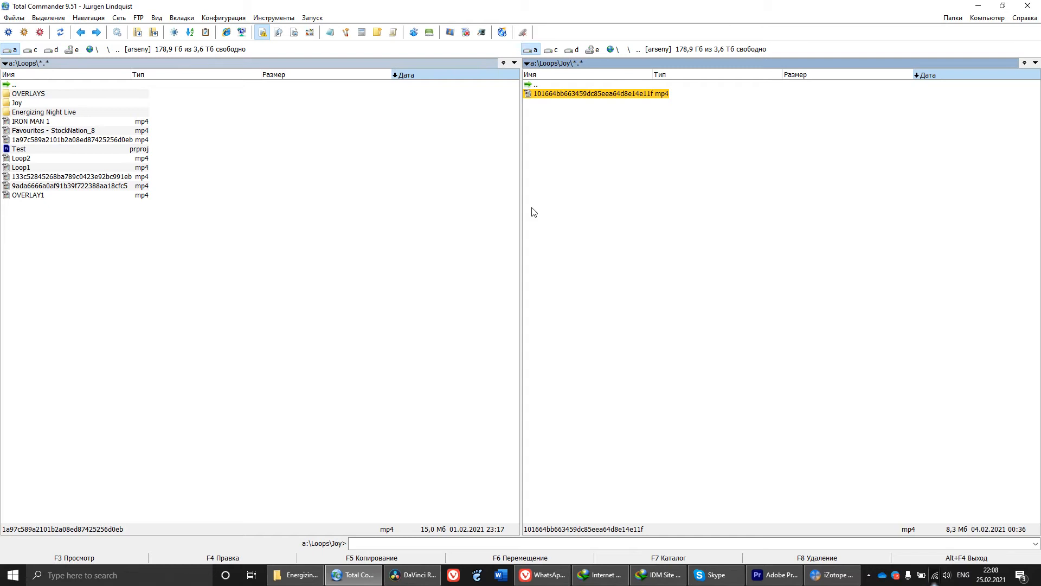
pyautogui.press('Tab')
pyautogui.press('Up')
pyautogui.press('Up')
pyautogui.press('Up')
pyautogui.press('Up')
pyautogui.press('Up')
pyautogui.press('Return')
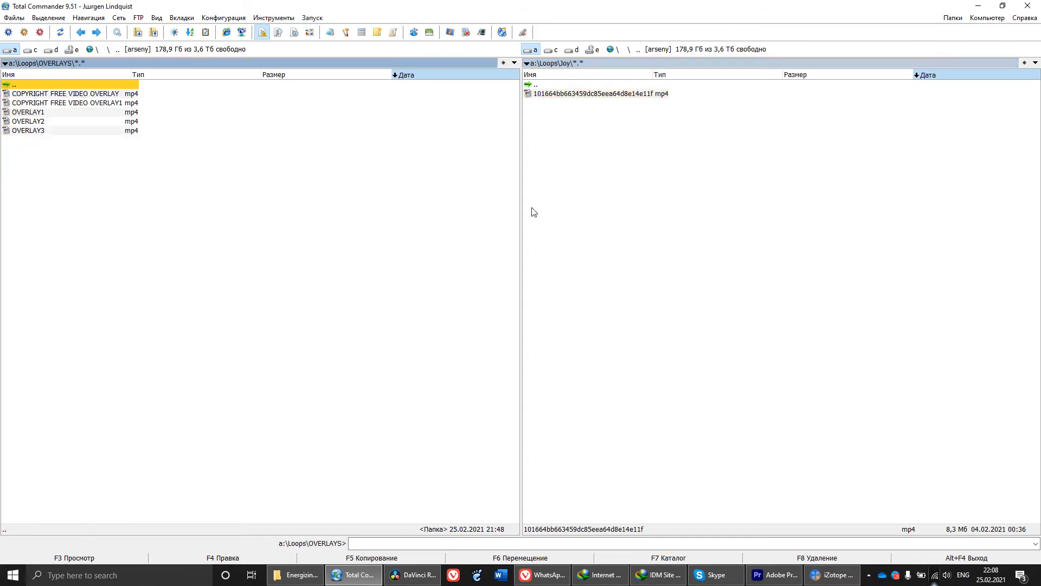
pyautogui.press('Down')
pyautogui.press('Down')
pyautogui.hotkey('ctrl', 'q')
pyautogui.press('Down')
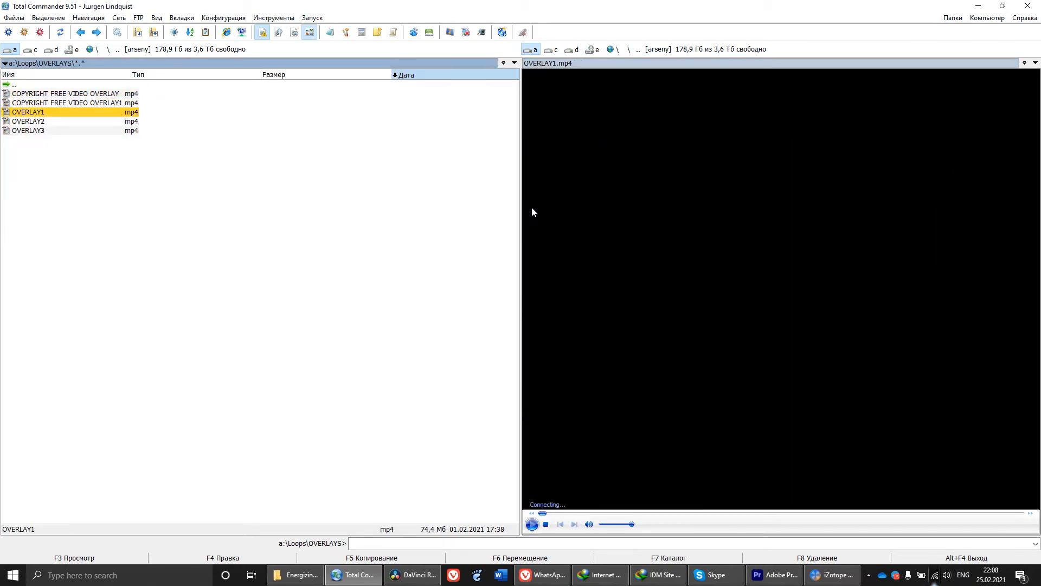
pyautogui.press('Down')
pyautogui.press('Down')
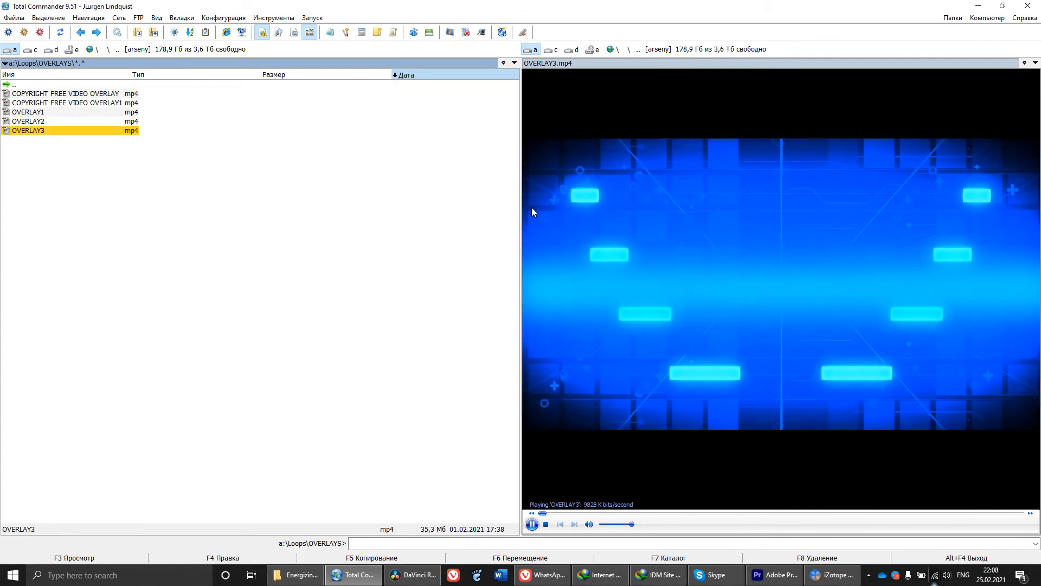
pyautogui.press('Up')
pyautogui.press('Up')
pyautogui.press('Down')
pyautogui.hotkey('ctrl', 'q')
# Import OVERLAY2.mp4 into the Premiere Pro project and place it on V1 shortly after the StockNation_4 clip.
pyautogui.click(75, 126)
pyautogui.moveTo(75, 126); pyautogui.dragTo(184, 508)
pyautogui.hotkey('alt', 'Tab')
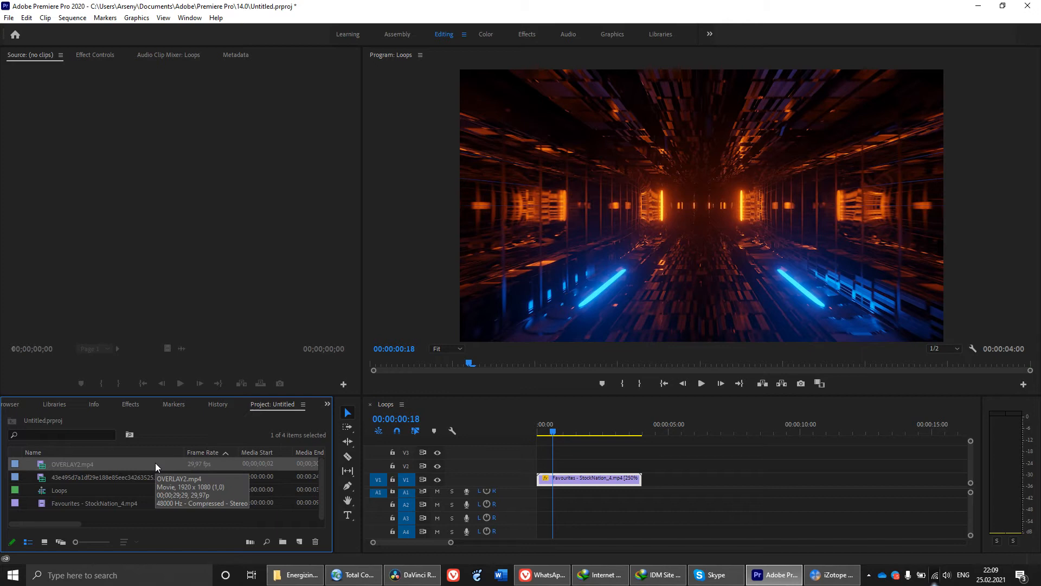
pyautogui.moveTo(155, 463); pyautogui.dragTo(654, 479)
pyautogui.click(675, 434)
# Set the OVERLAY2 clip's speed to 150%.
pyautogui.click(702, 481)
pyautogui.rightClick(703, 477)
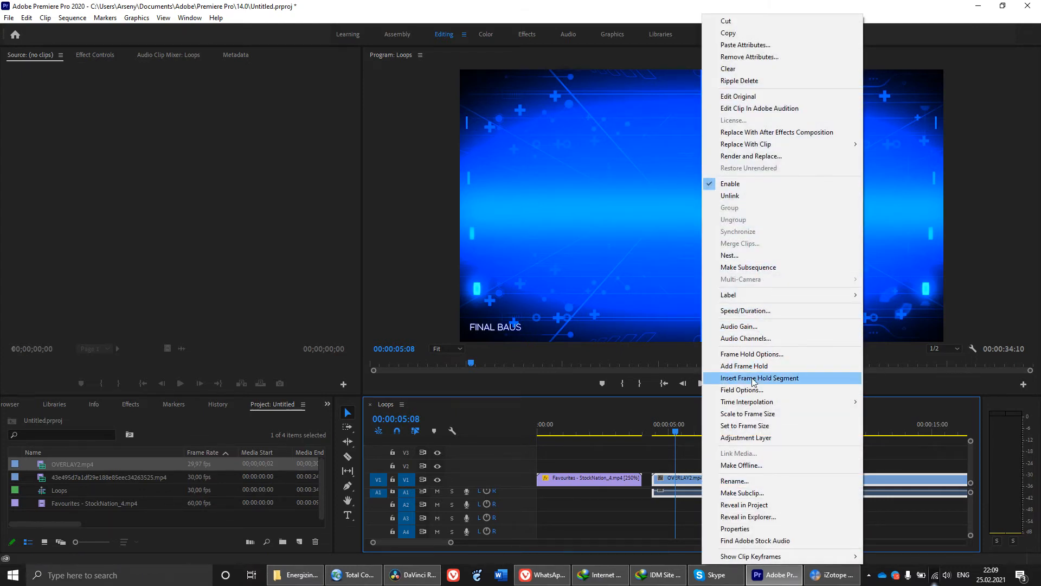
pyautogui.click(745, 310)
pyautogui.write('150')
pyautogui.press('Return')
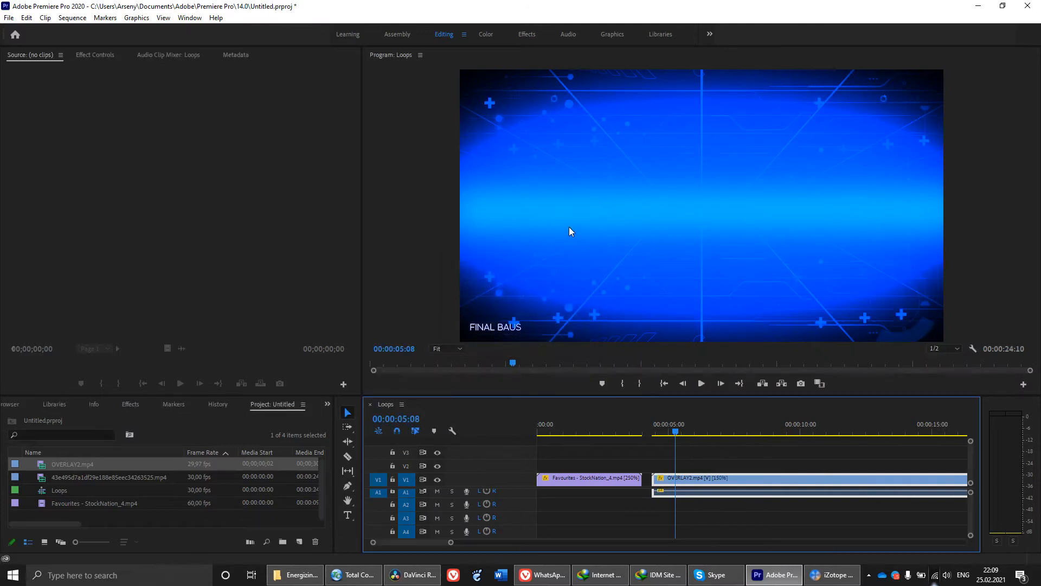
# Play and scrub through the OVERLAY2 clip, around 00:00:08 to 00:00:10, to examine the motion of its bars.
pyautogui.press('space')
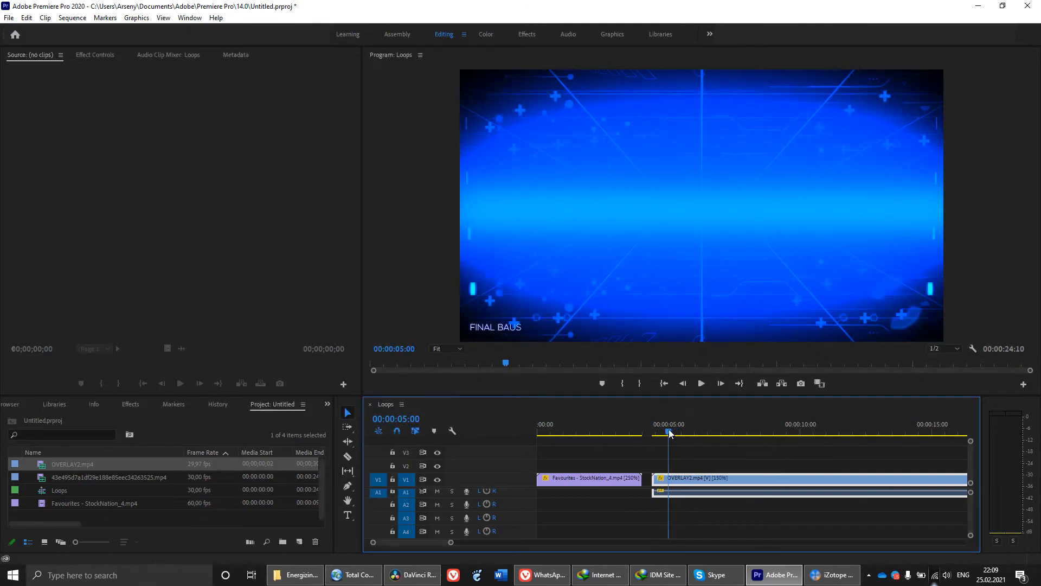
pyautogui.click(728, 435)
pyautogui.write('0:24:10')
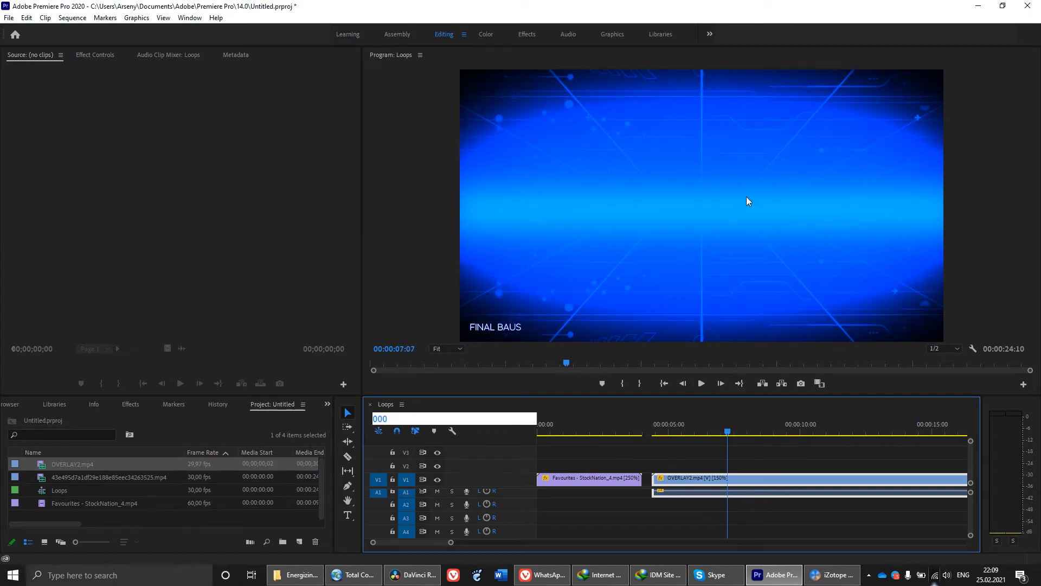
pyautogui.press('Return')
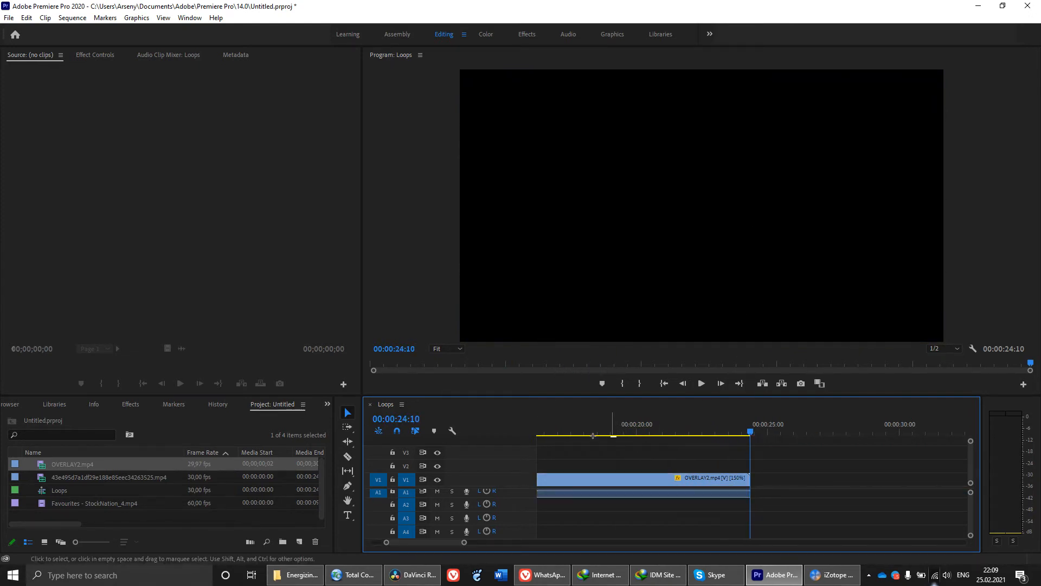
pyautogui.scroll(3, 583, 441)
pyautogui.moveTo(613, 434); pyautogui.dragTo(542, 442)
pyautogui.scroll(1, 589, 473)
pyautogui.press('space')
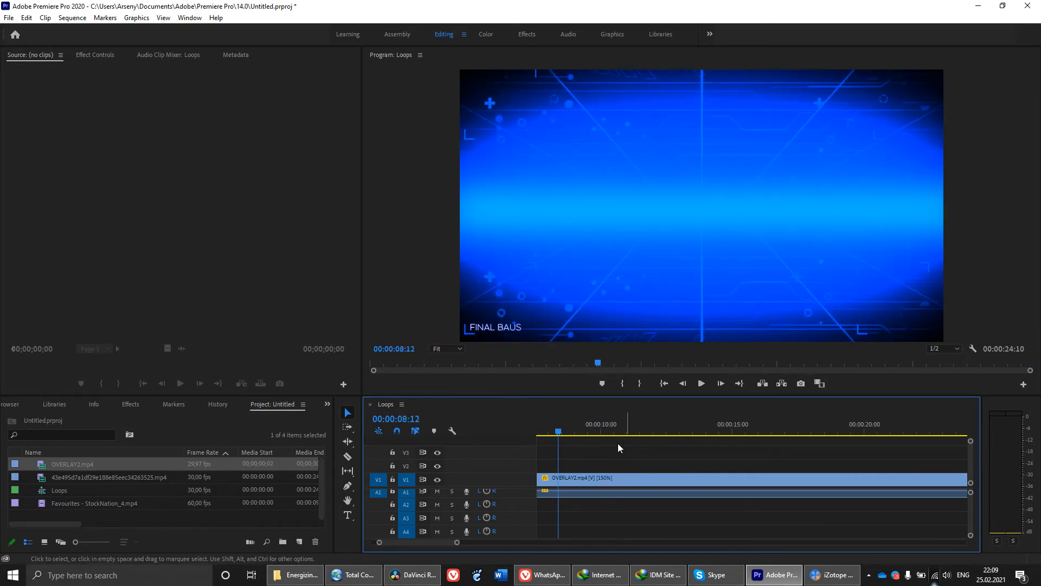
pyautogui.click(579, 434)
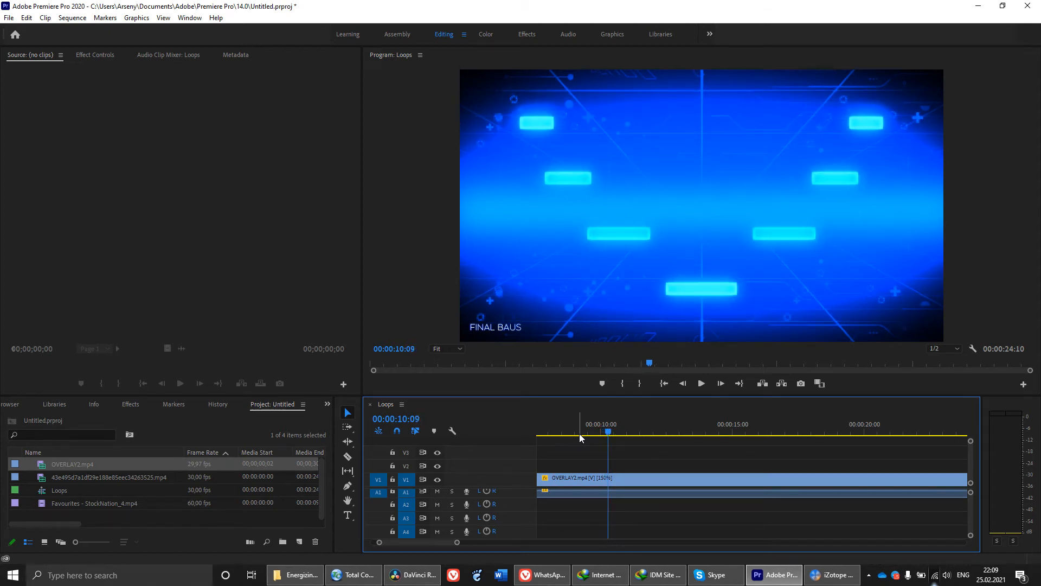
pyautogui.click(579, 434)
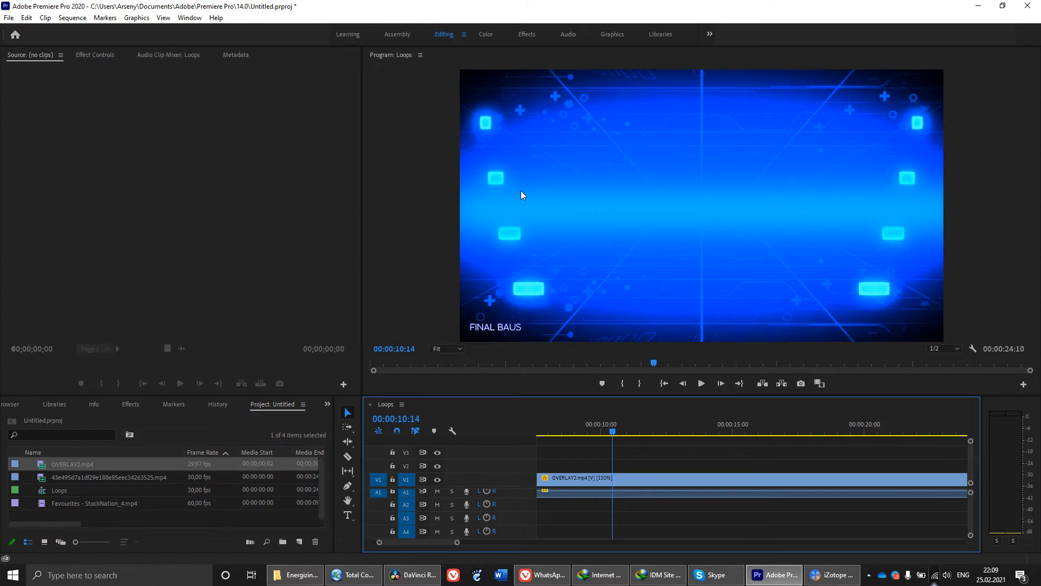
# View the current OVERLAY2 frame full screen, return to the timeline and set the clip's speed to 200%.
pyautogui.click(634, 483)
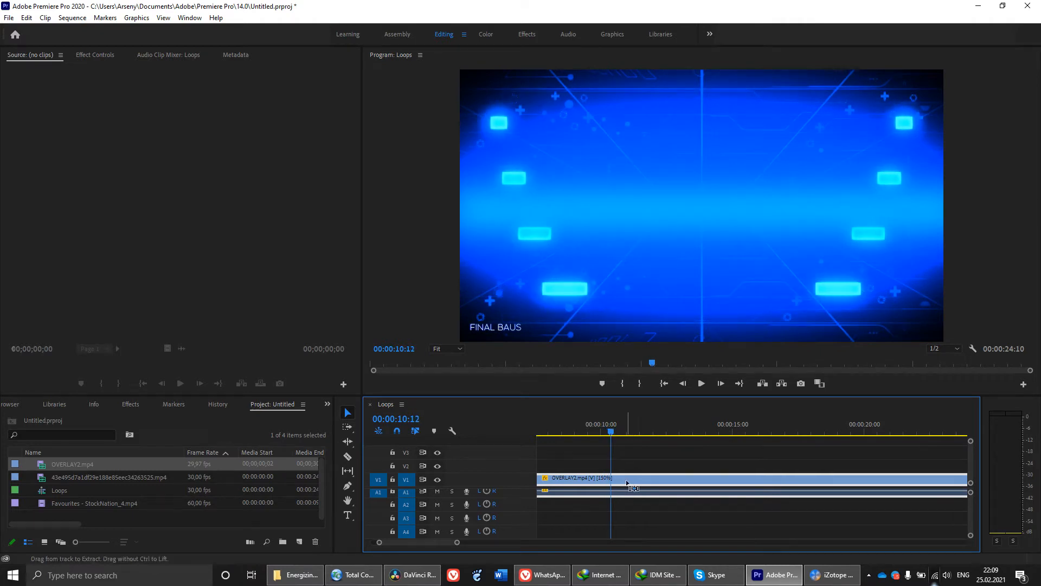
pyautogui.hotkey('ctrl', '`')
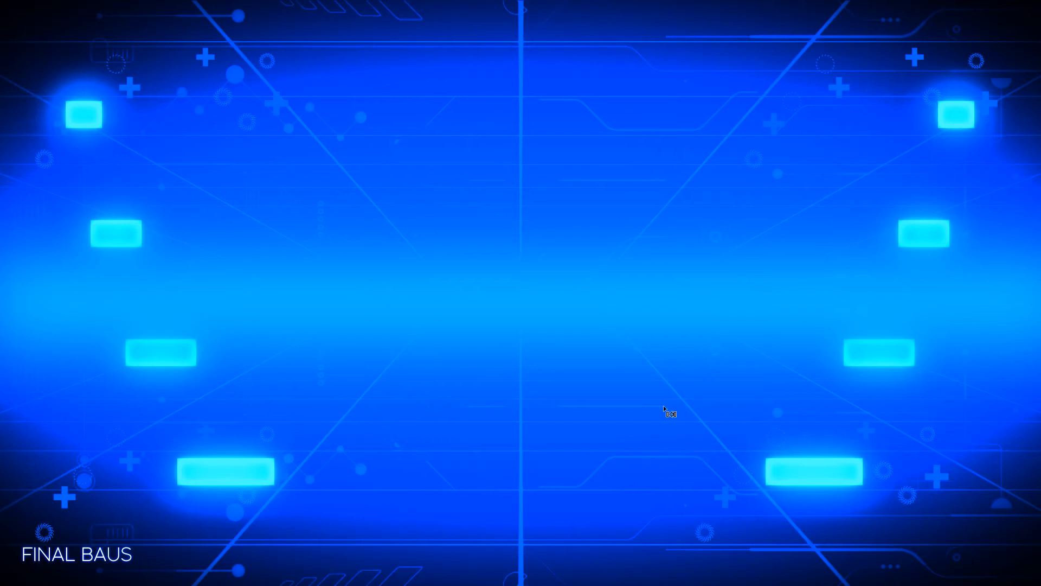
pyautogui.hotkey('ctrl', '`')
pyautogui.rightClick(624, 477)
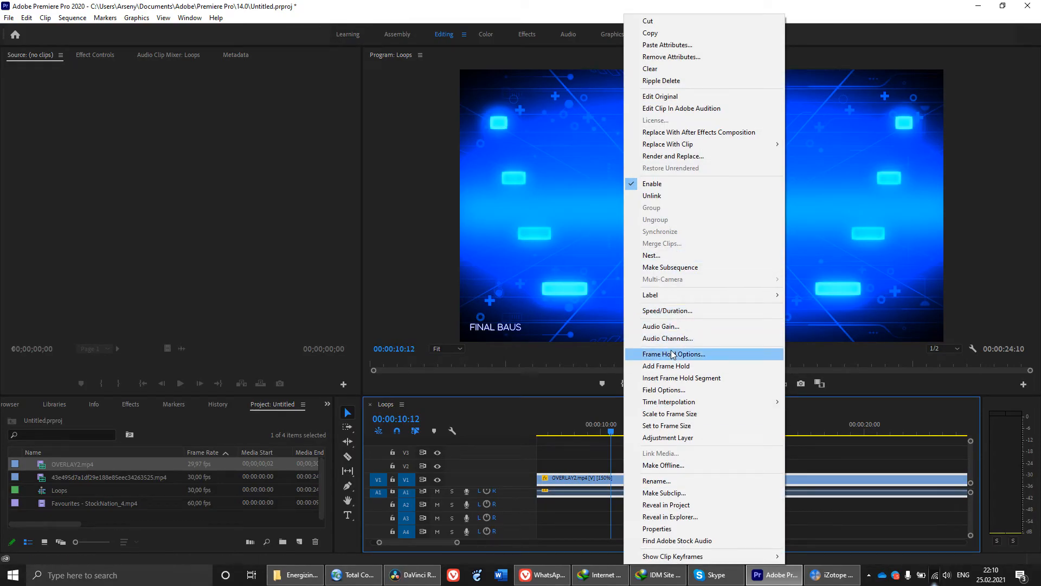
pyautogui.click(671, 313)
pyautogui.write('200')
pyautogui.press('Return')
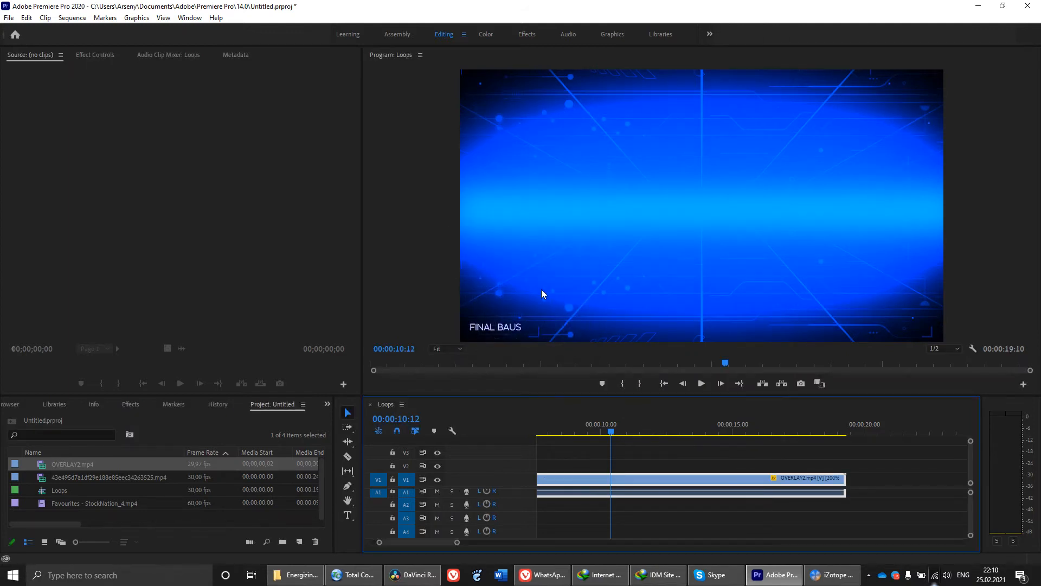
# Scrub the OVERLAY2 clip back to about 00:00:08:21 and step forward frame by frame to examine the bars' motion.
pyautogui.moveTo(600, 431); pyautogui.dragTo(565, 427)
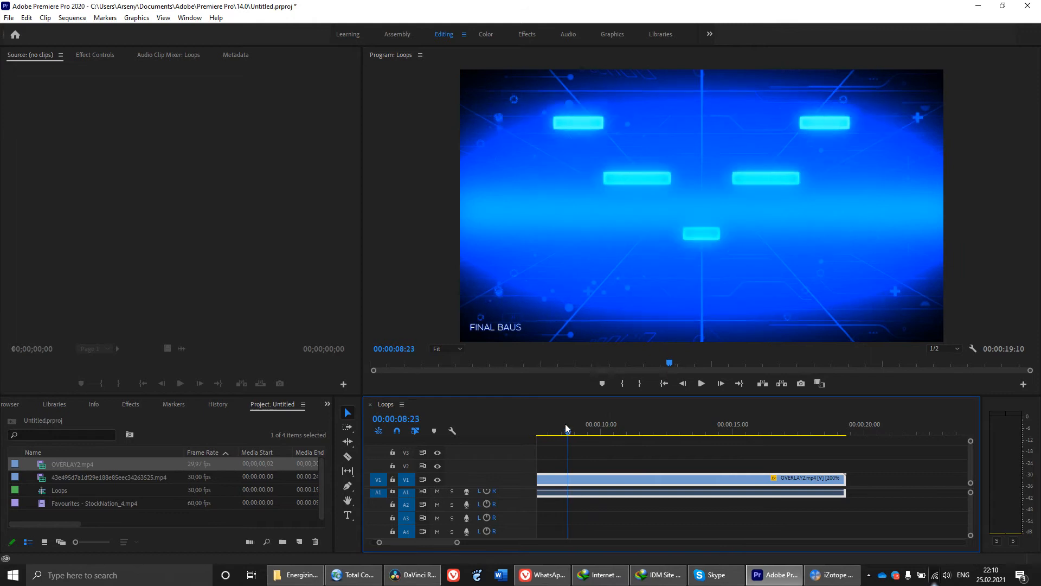
pyautogui.press('Right')
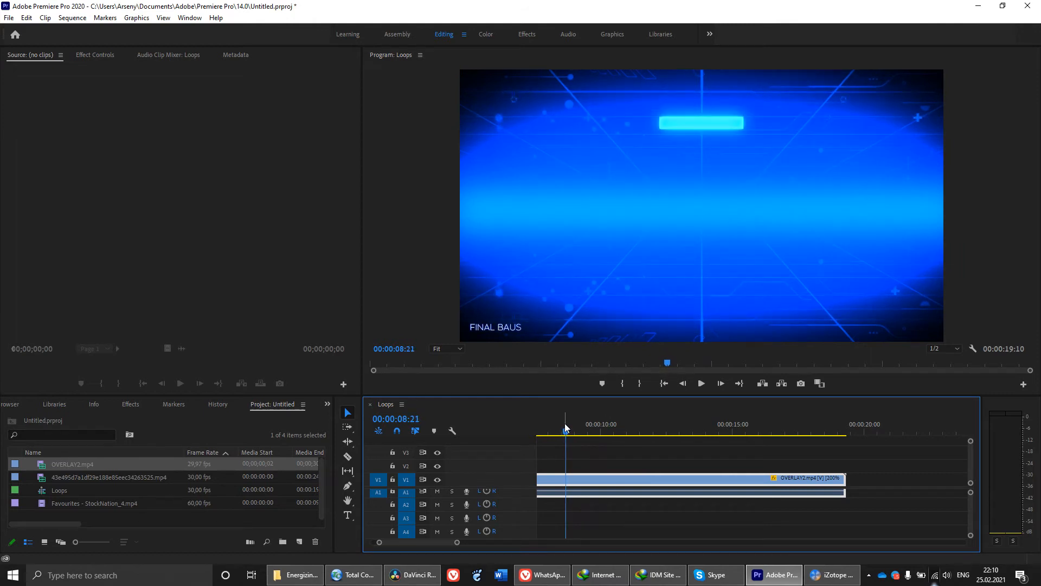
pyautogui.press('Right')
pyautogui.press('Right')
pyautogui.press('Right')
pyautogui.press('Right')
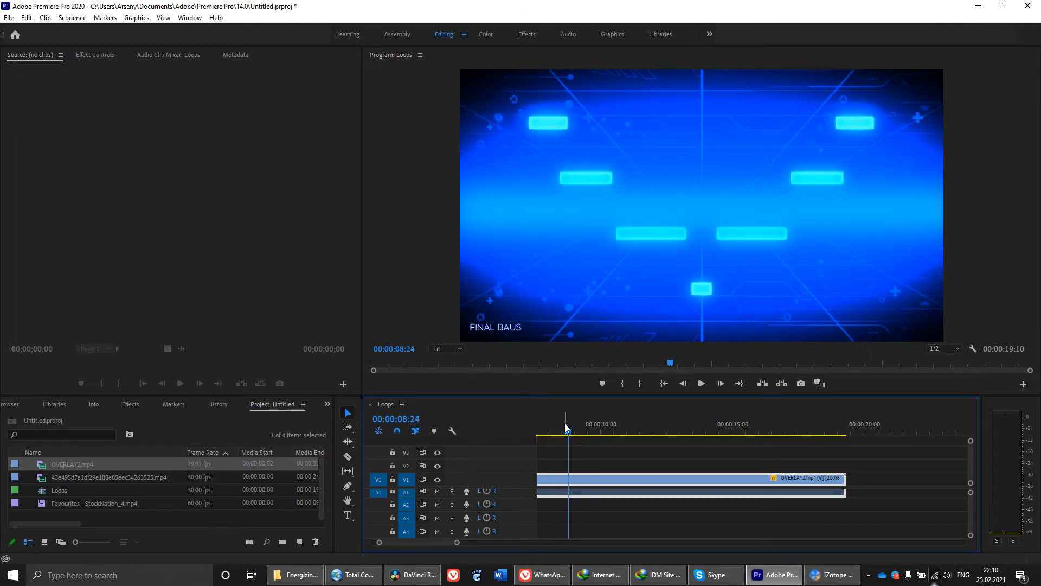
# Step the OVERLAY2 clip back and forth between about 00:00:08:19 and 00:00:08:28 to examine the bars' frame-by-frame motion at 200% speed.
pyautogui.press('Right')
pyautogui.press('Right')
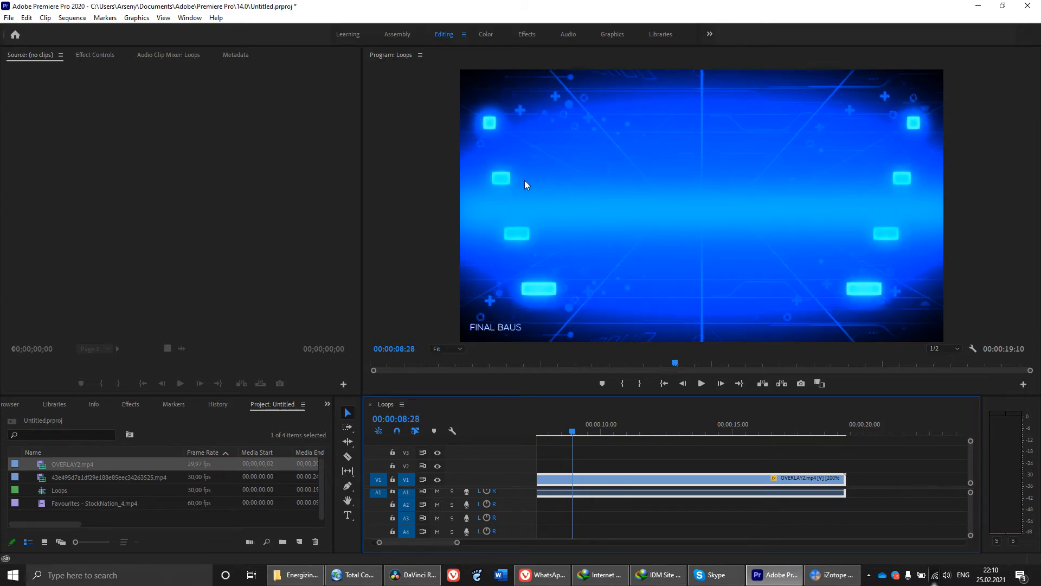
pyautogui.press('Left')
pyautogui.press('Left')
pyautogui.press('Left')
pyautogui.press('Left')
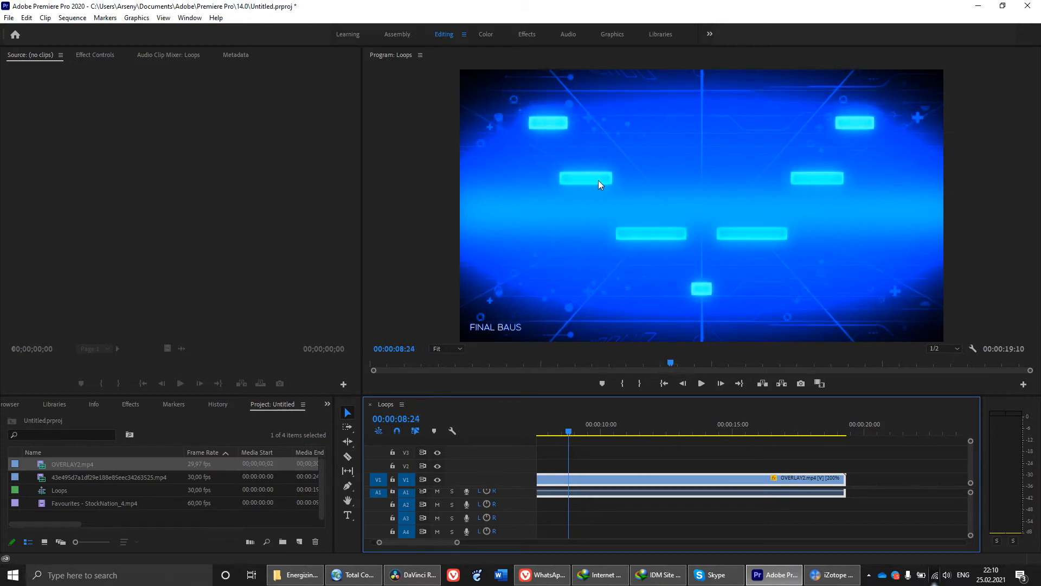
pyautogui.press('Right')
pyautogui.press('Right')
pyautogui.press('Right')
pyautogui.press('Right')
pyautogui.press('Right')
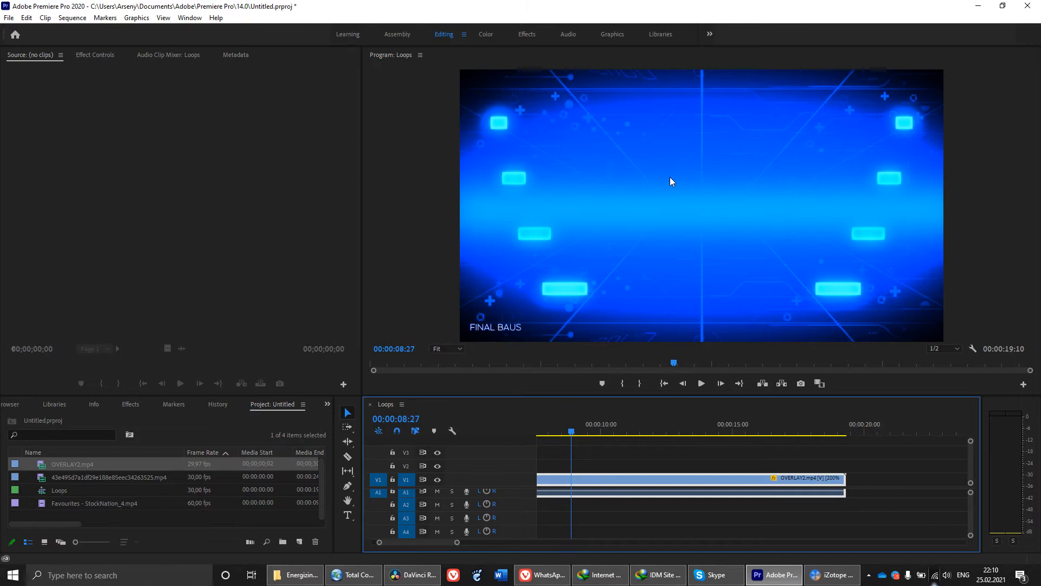
pyautogui.press('Left')
pyautogui.press('Left')
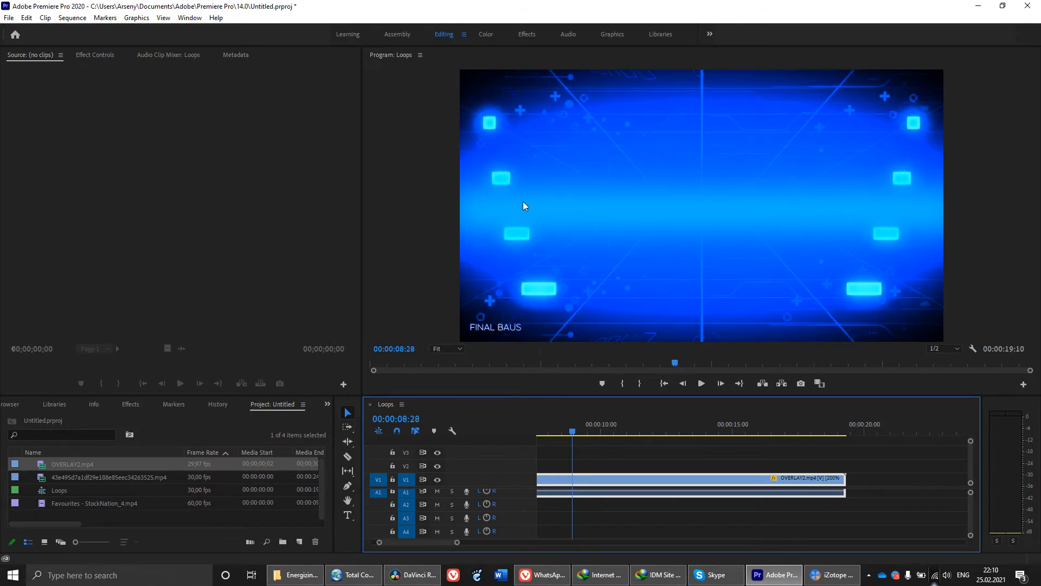
pyautogui.press('Left')
pyautogui.press('Left')
pyautogui.press('Left')
pyautogui.press('Left')
pyautogui.press('Left')
pyautogui.press('Left')
pyautogui.press('Left')
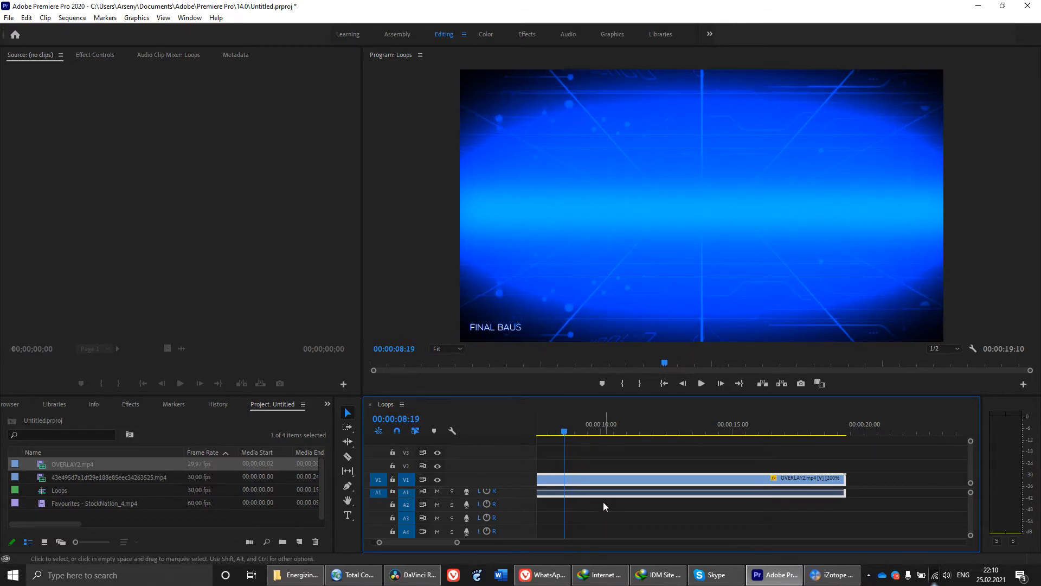
# Set the OVERLAY2 clip's speed to 300%.
pyautogui.hscroll(-5, 597, 483)
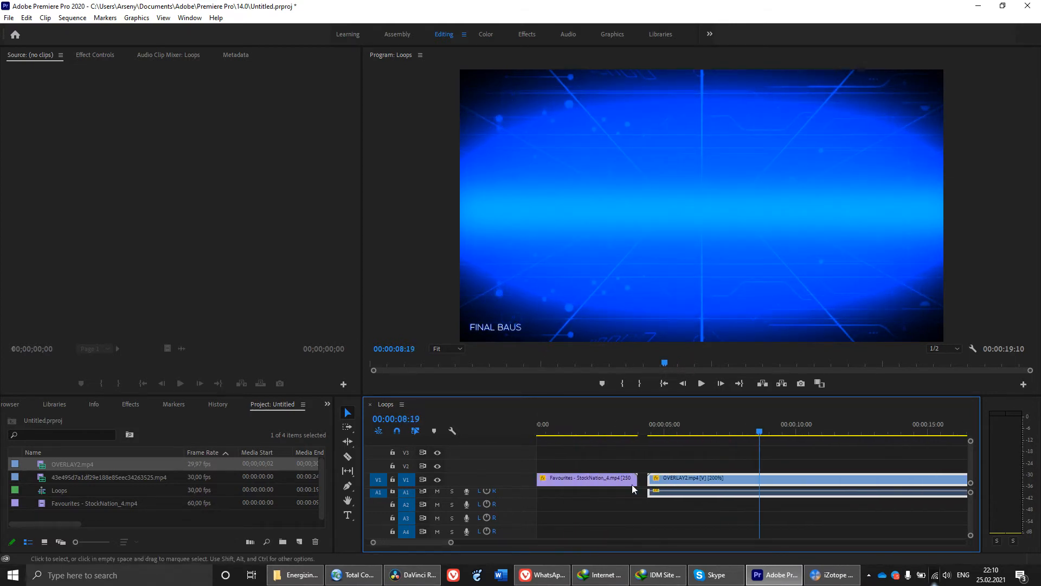
pyautogui.rightClick(705, 484)
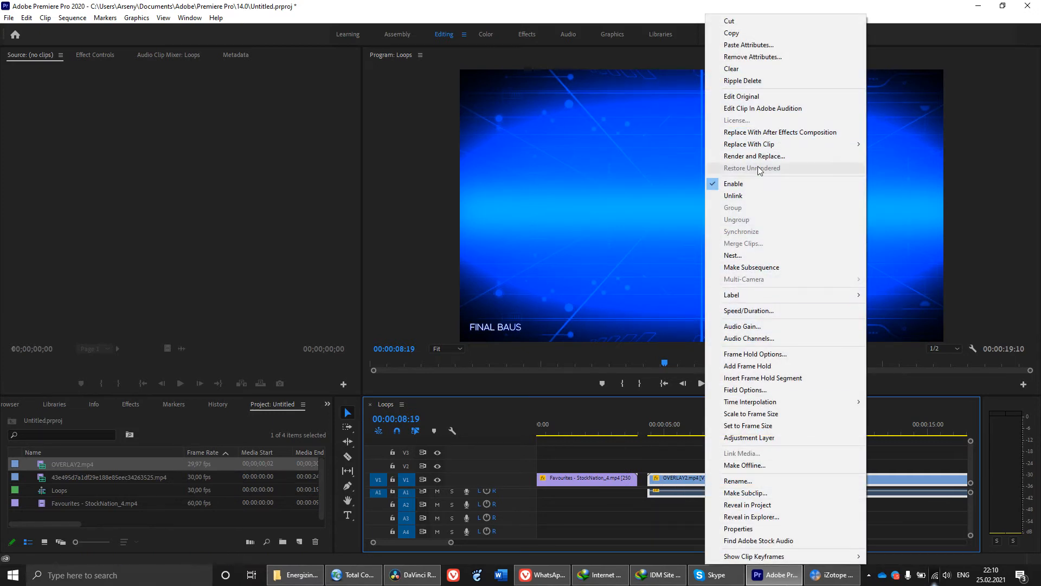
pyautogui.click(748, 310)
pyautogui.write('30')
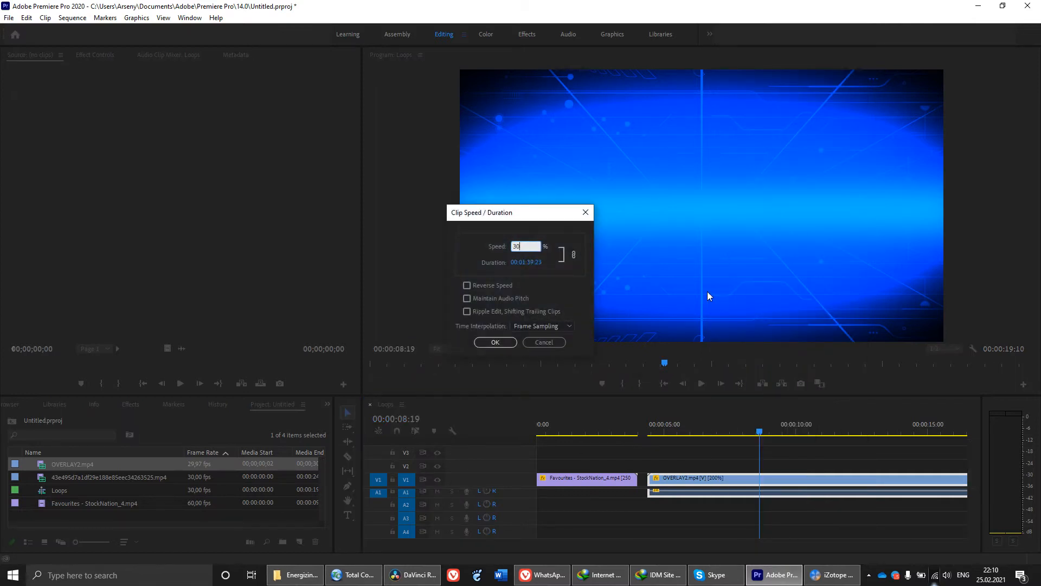
pyautogui.write('00')
pyautogui.press('BackSpace')
pyautogui.click(495, 342)
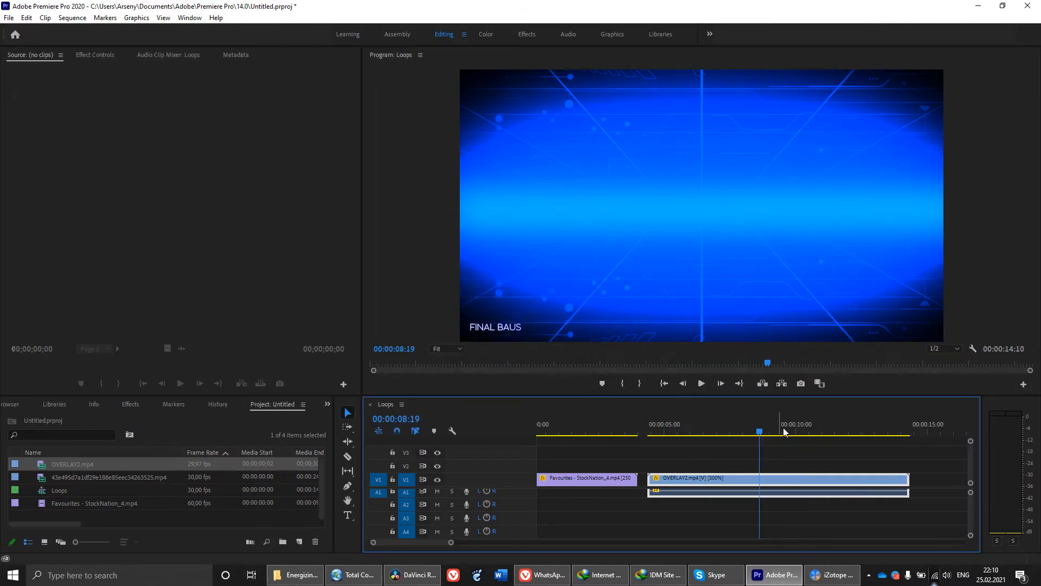
# Step the 300% OVERLAY2 clip back to about 00:00:07:08 and compare the bars' positions frame by frame up to 00:00:07:12.
pyautogui.press('Left')
pyautogui.press('Left')
pyautogui.press('Left')
pyautogui.press('Left')
pyautogui.press('Left')
pyautogui.press('Left')
pyautogui.press('Left')
pyautogui.press('Left')
pyautogui.press('Left')
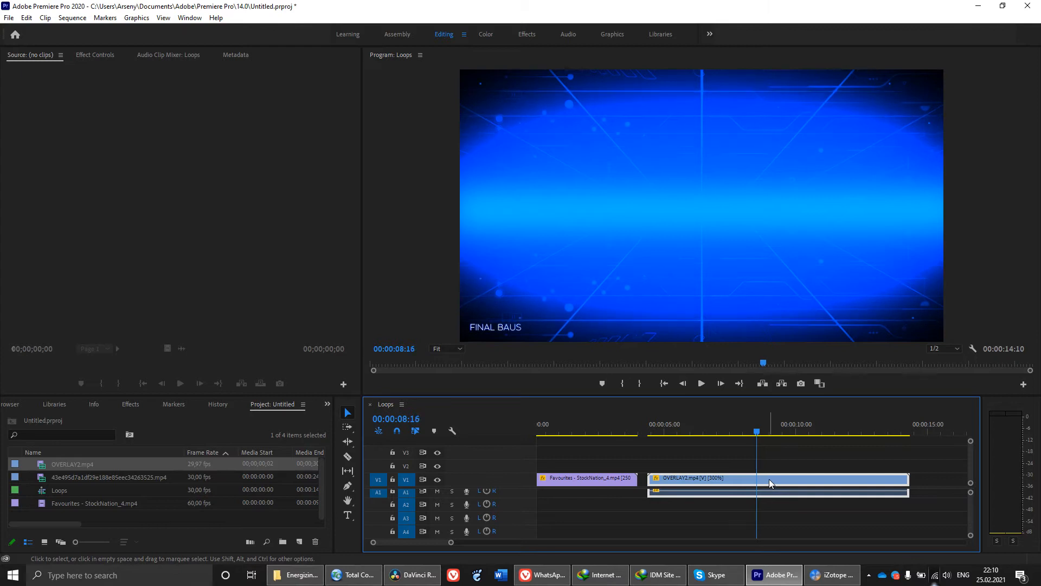
pyautogui.press('Left')
pyautogui.press('Left')
pyautogui.press('Left')
pyautogui.press('Left')
pyautogui.press('Left')
pyautogui.press('Left')
pyautogui.press('Left')
pyautogui.press('Left')
pyautogui.press('Left')
pyautogui.press('Left')
pyautogui.press('Left')
pyautogui.press('Left')
pyautogui.press('Left')
pyautogui.press('Left')
pyautogui.press('Left')
pyautogui.press('Left')
pyautogui.press('Left')
pyautogui.press('Left')
pyautogui.press('Left')
pyautogui.press('Left')
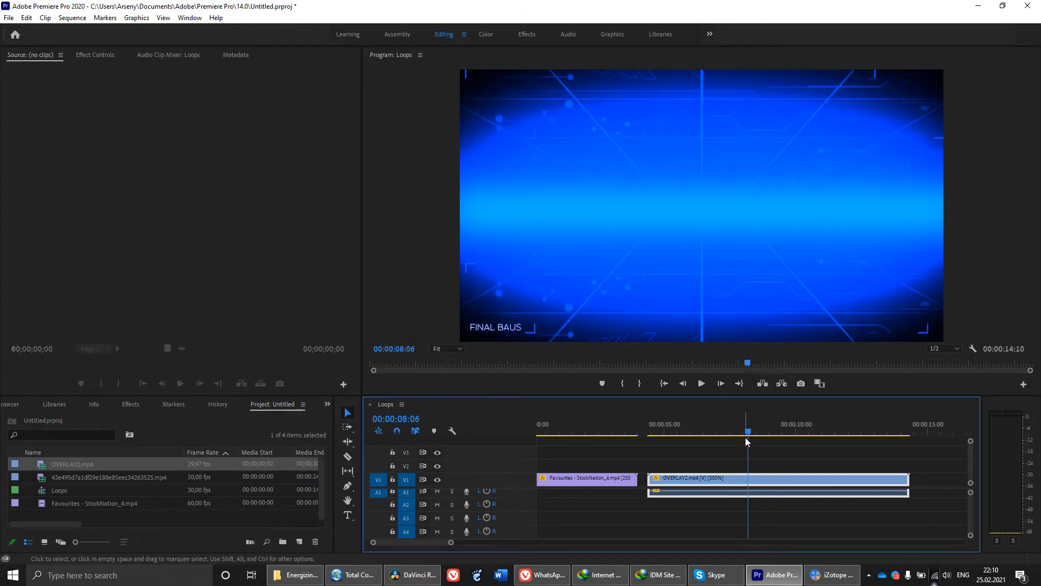
pyautogui.press('Left')
pyautogui.press('Right')
pyautogui.press('Right')
pyautogui.press('Right')
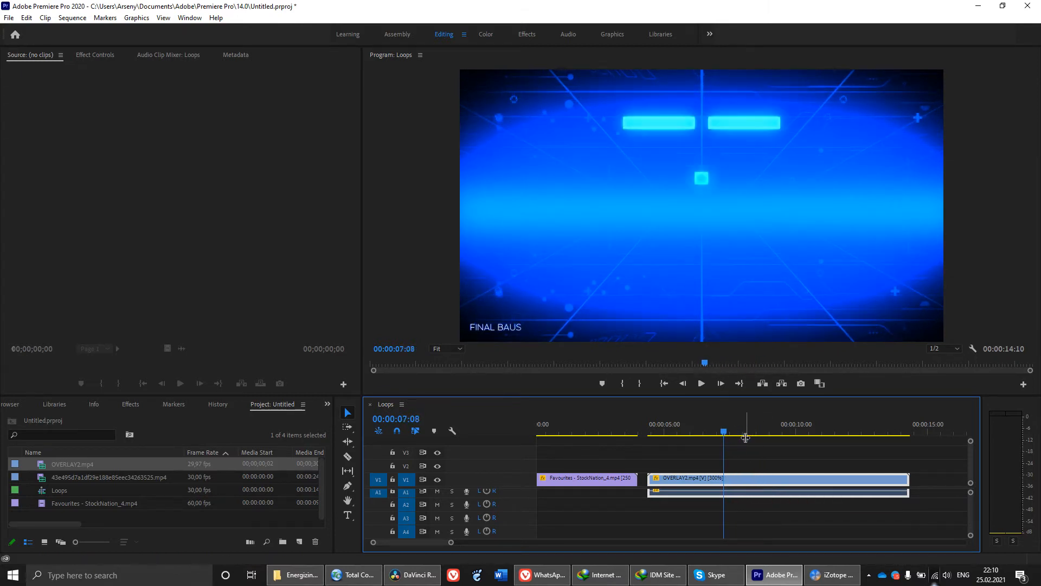
pyautogui.press('Right')
pyautogui.press('Right')
pyautogui.press('Right')
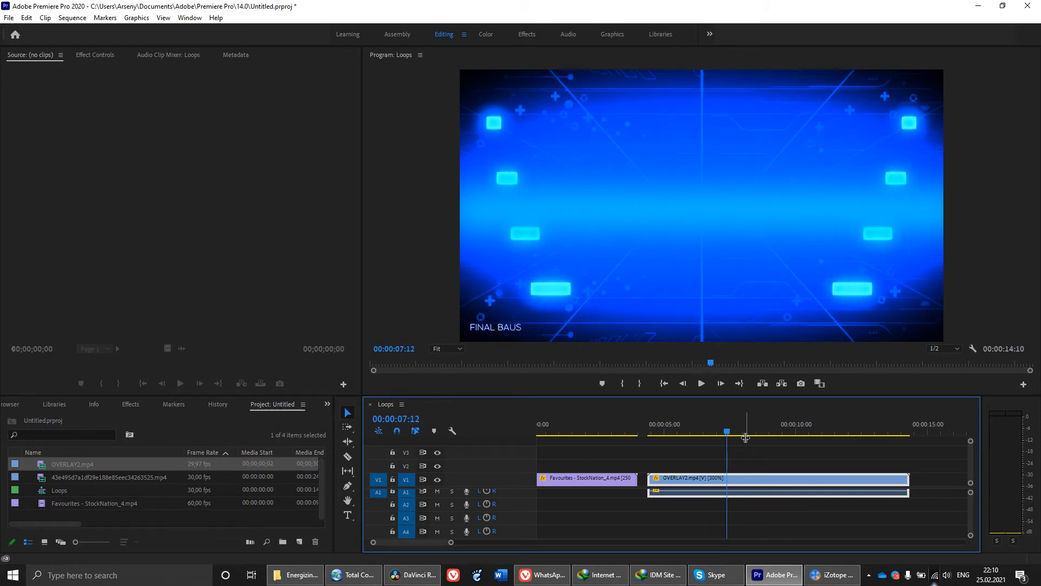
pyautogui.press('Left')
pyautogui.press('Left')
pyautogui.press('Left')
pyautogui.press('Left')
pyautogui.press('Left')
pyautogui.press('Left')
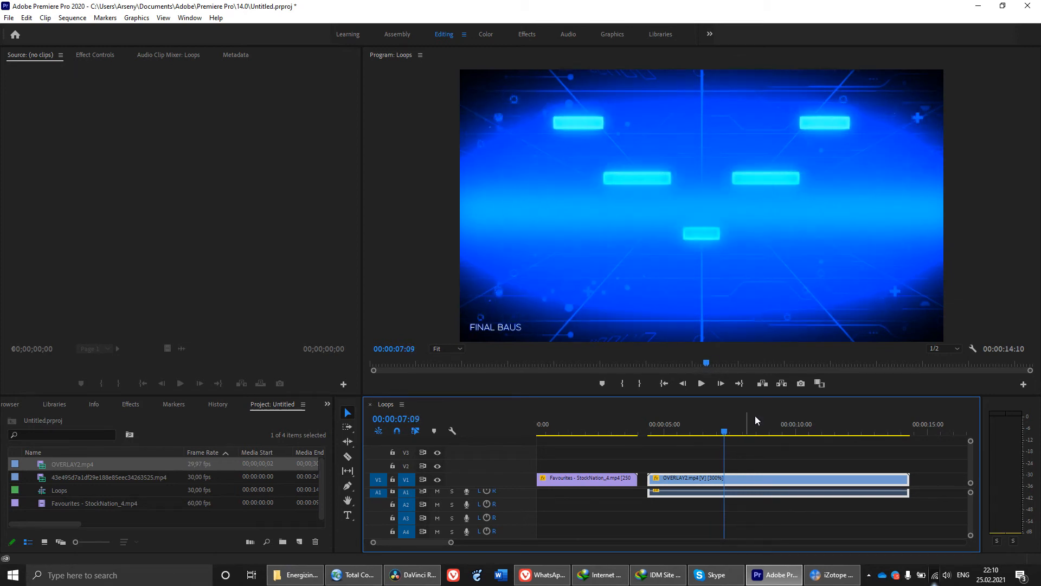
pyautogui.press('Right')
pyautogui.press('Right')
pyautogui.press('Right')
pyautogui.press('Right')
pyautogui.press('Right')
pyautogui.press('Right')
pyautogui.press('Right')
pyautogui.press('Right')
pyautogui.press('Right')
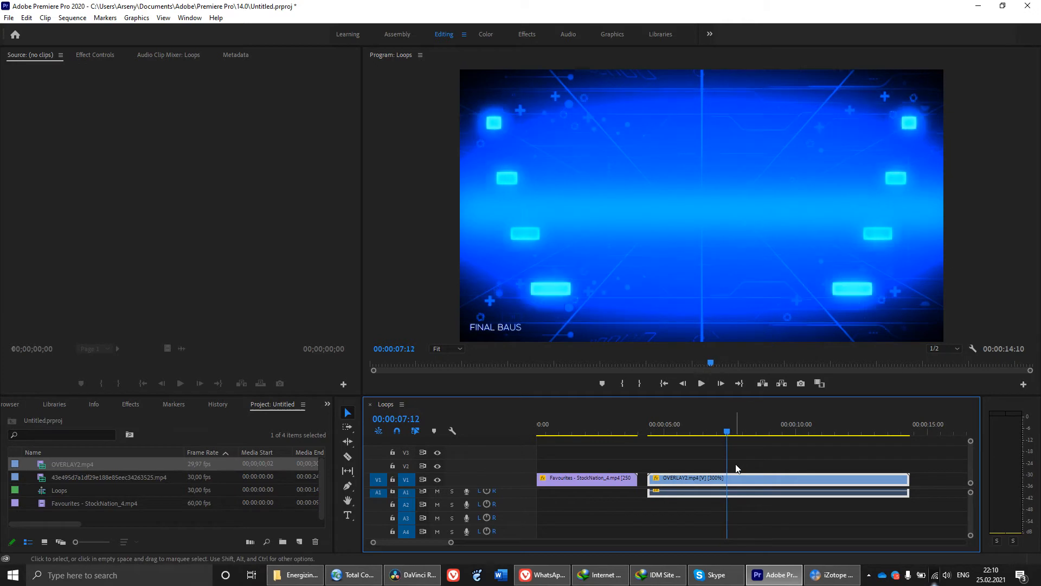
pyautogui.press('Left')
pyautogui.press('Left')
pyautogui.press('Left')
pyautogui.press('Left')
pyautogui.press('Left')
pyautogui.press('Left')
pyautogui.press('Left')
pyautogui.press('Left')
pyautogui.press('Left')
pyautogui.press('Left')
pyautogui.press('Left')
pyautogui.press('Left')
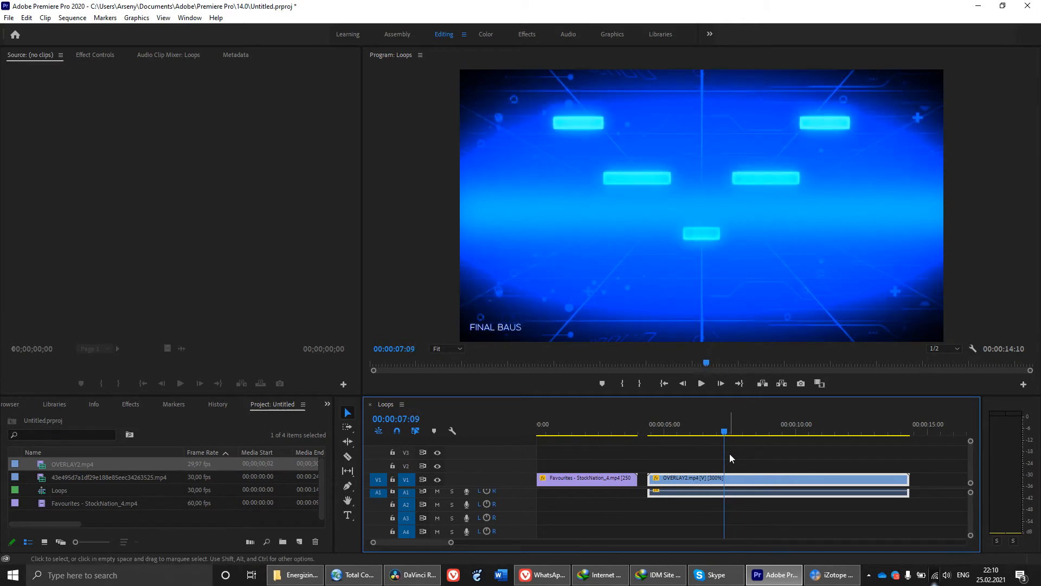
# Move the playhead to 00:00:02:26 on the StockNation_4 clip and check the frame rates of the project's clips and the Loops sequence.
pyautogui.moveTo(717, 431); pyautogui.dragTo(604, 411)
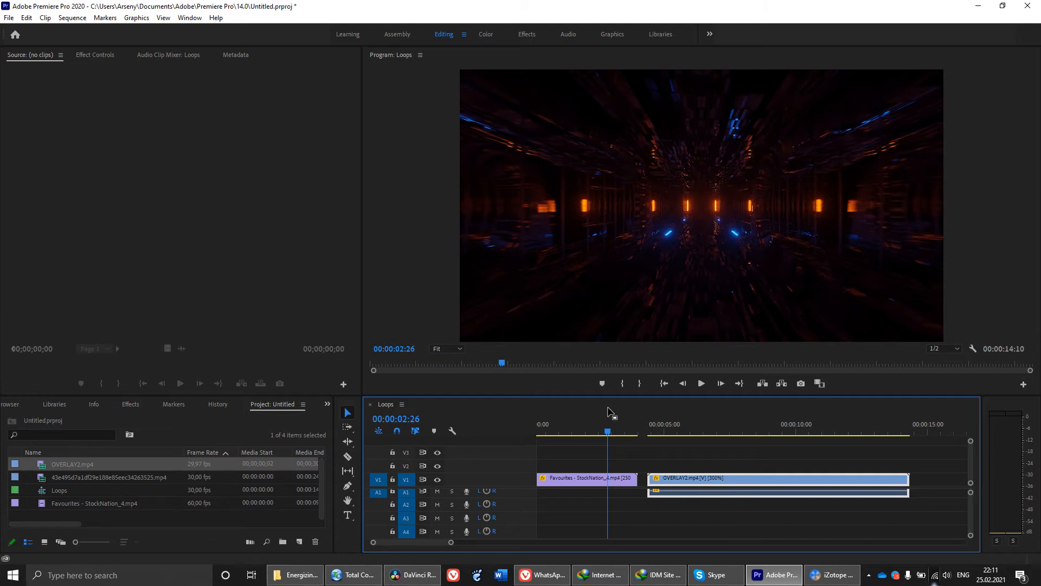
pyautogui.click(115, 476)
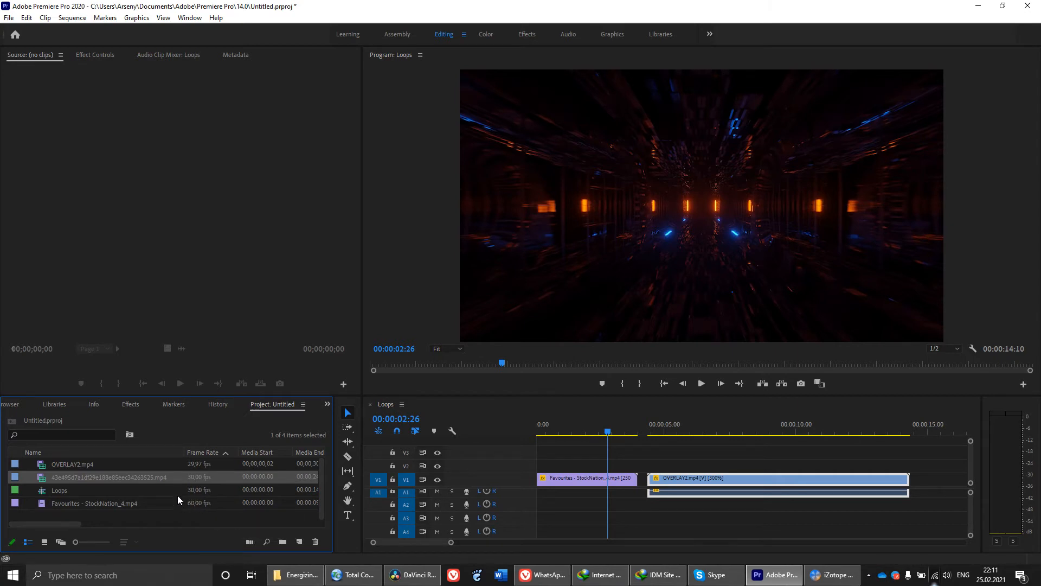
pyautogui.click(195, 490)
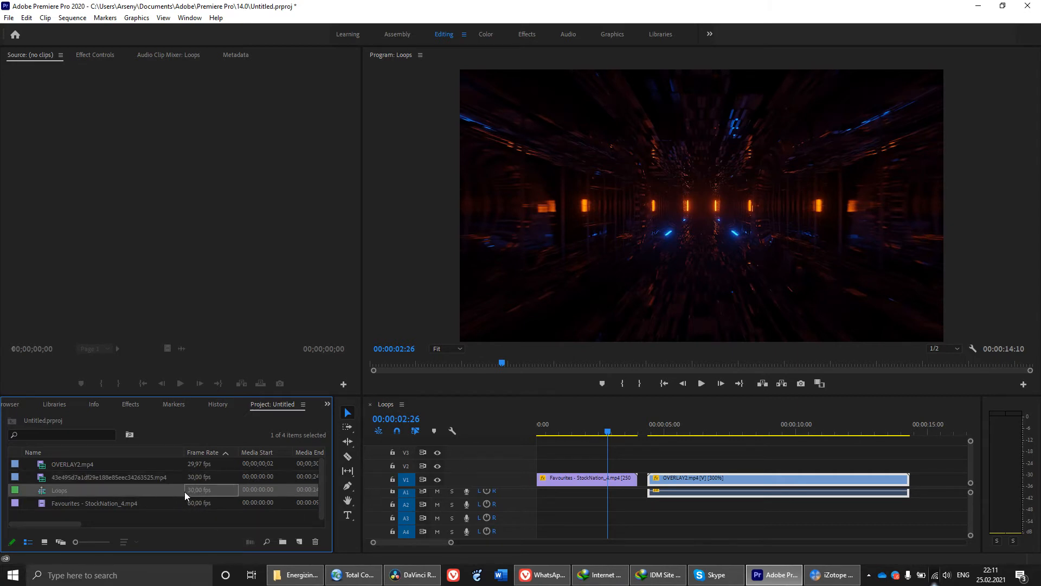
pyautogui.click(163, 492)
pyautogui.click(39, 495)
pyautogui.click(104, 503)
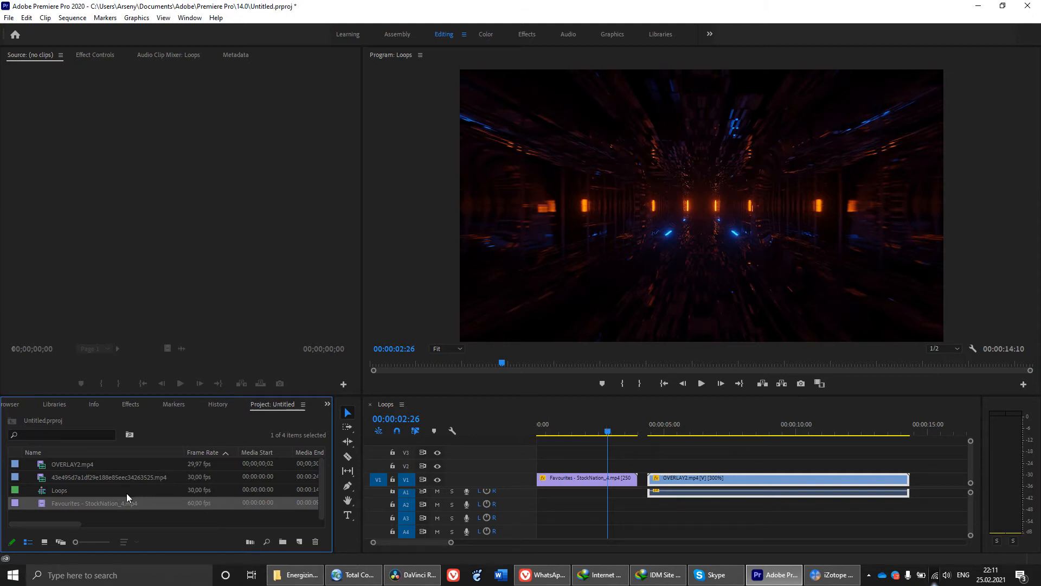
# Delete the OVERLAY2 clip from the Loops sequence and return the playhead to the start.
pyautogui.moveTo(649, 447); pyautogui.dragTo(722, 500)
pyautogui.press('Delete')
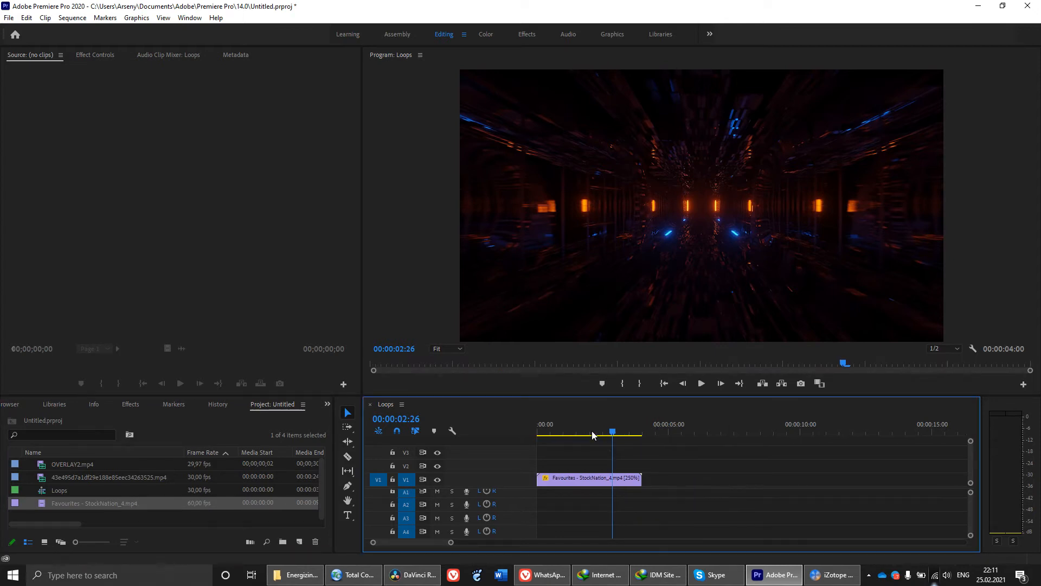
pyautogui.moveTo(586, 426); pyautogui.dragTo(509, 444)
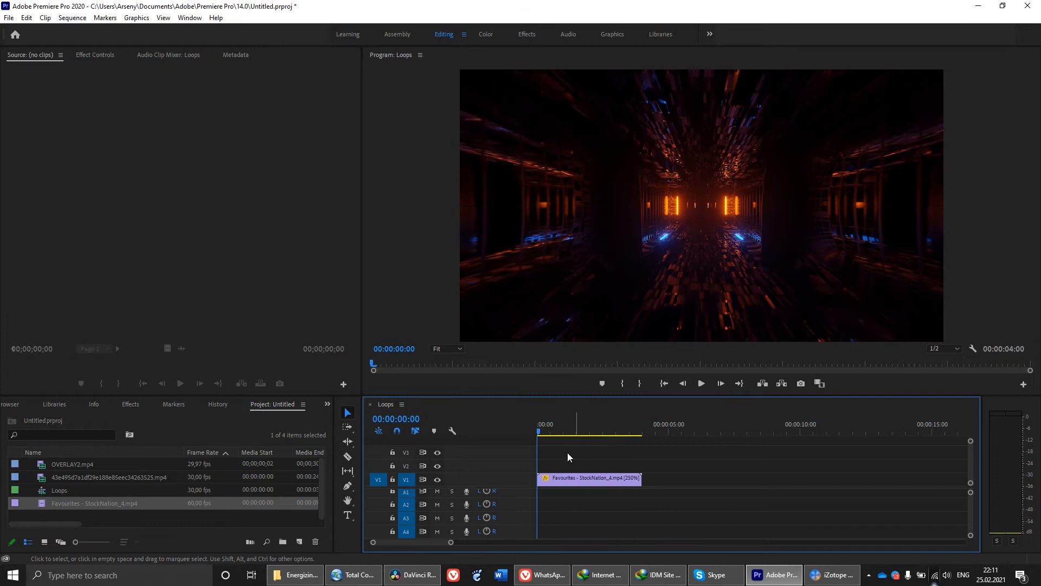
# Play the sped-up StockNation_4 clip from the start, viewing it full screen before returning to the timeline.
pyautogui.click(591, 480)
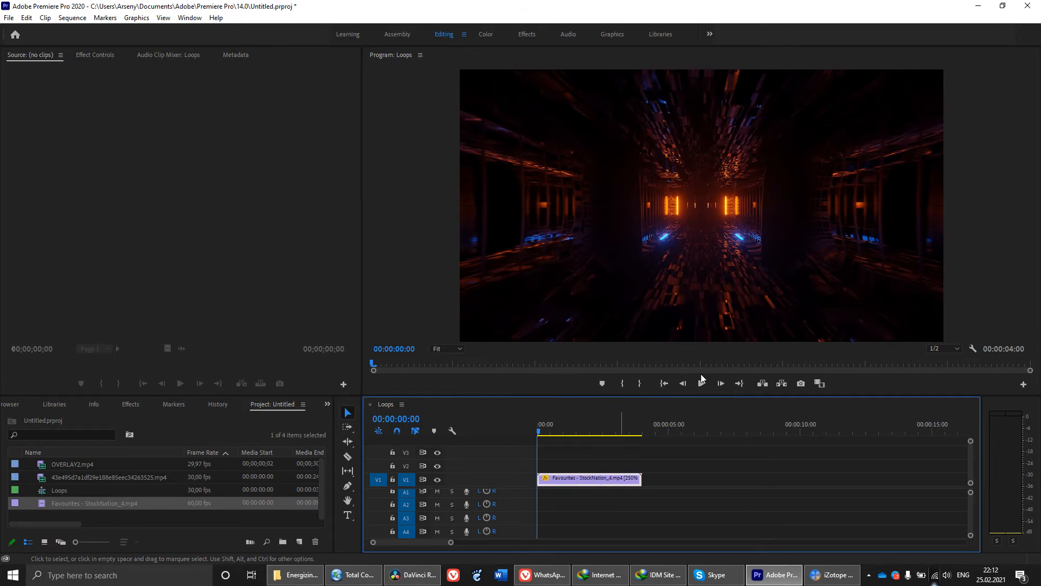
pyautogui.press('space')
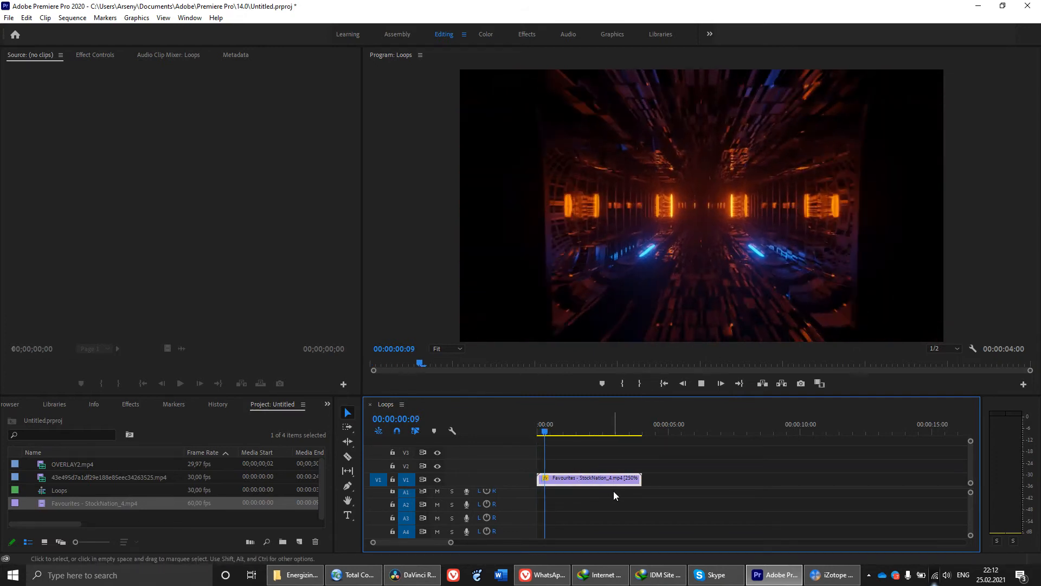
pyautogui.hotkey('ctrl', '`')
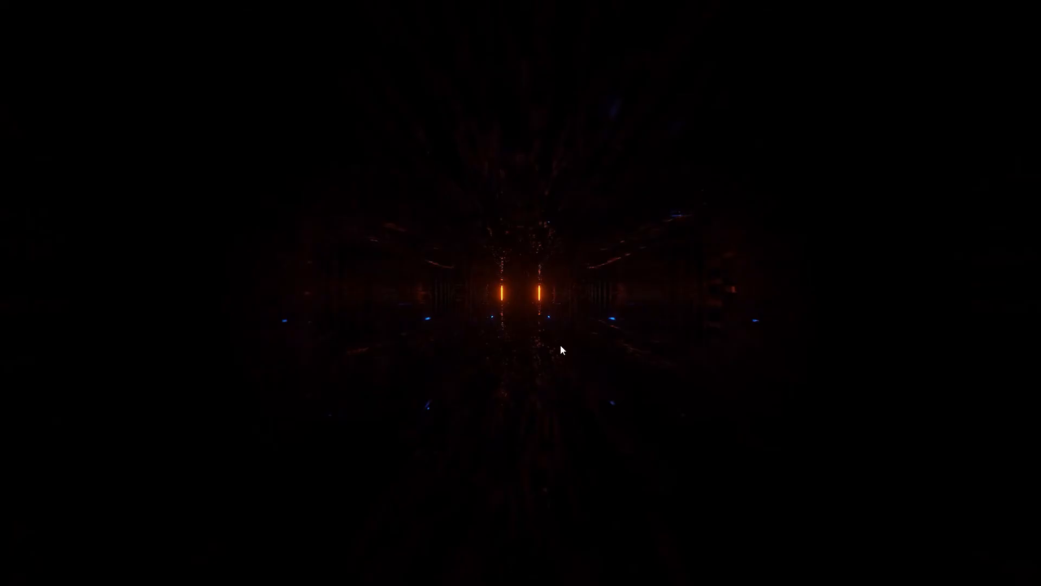
pyautogui.hotkey('ctrl', '`')
# Set the StockNation_4 clip's speed to 100%.
pyautogui.rightClick(583, 478)
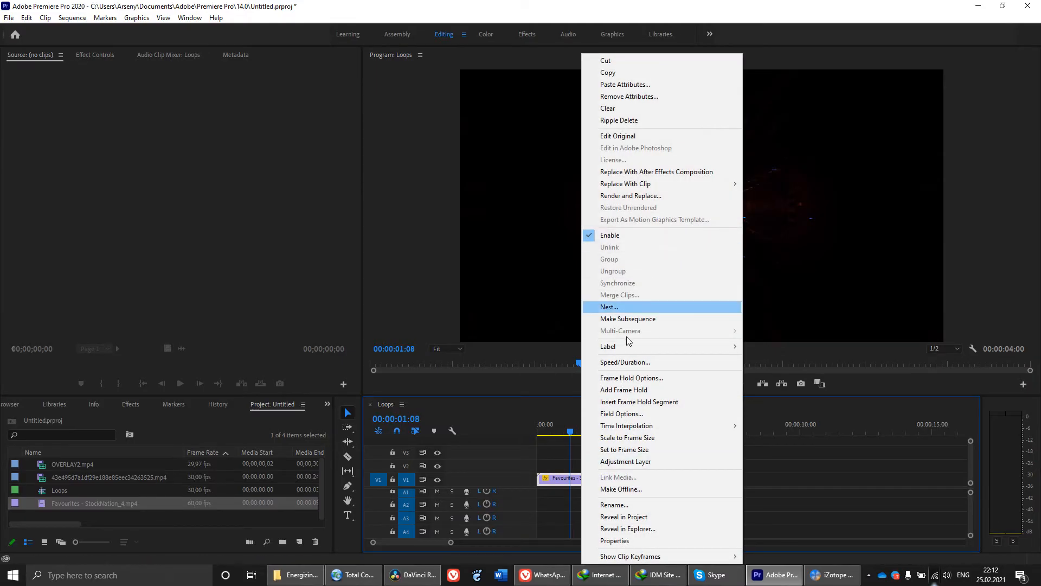
pyautogui.click(633, 363)
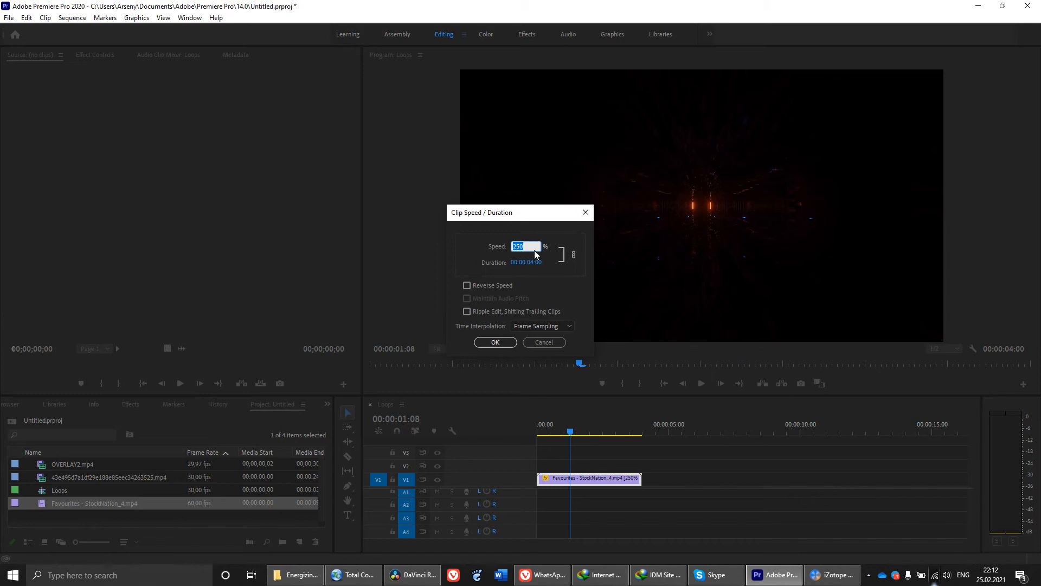
pyautogui.write('100')
pyautogui.press('Return')
# Play the StockNation_4 clip from the beginning at 100% speed to about 00:00:07:06.
pyautogui.moveTo(599, 432); pyautogui.dragTo(535, 430)
pyautogui.press('space')
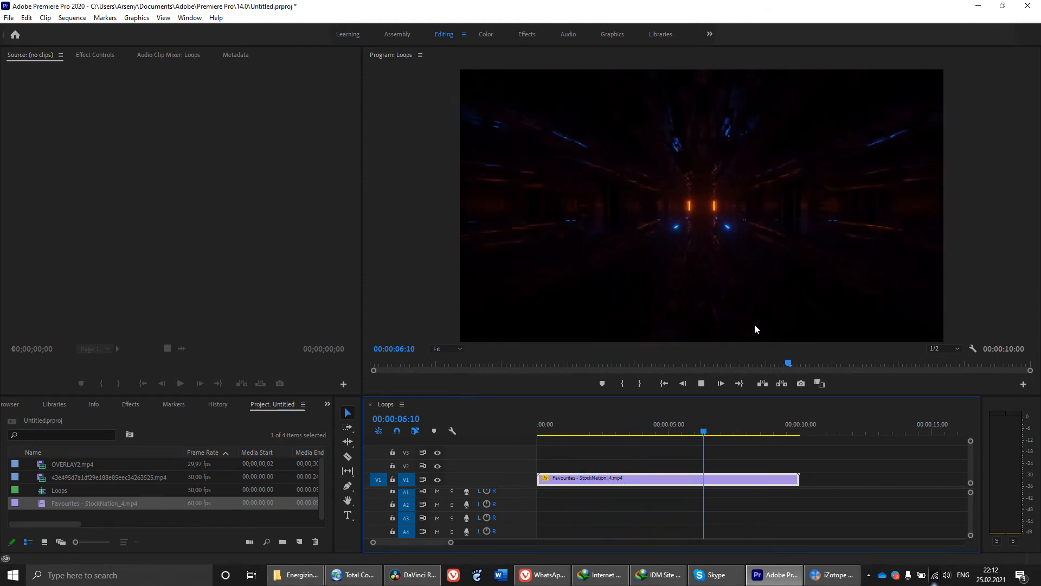
pyautogui.press('space')
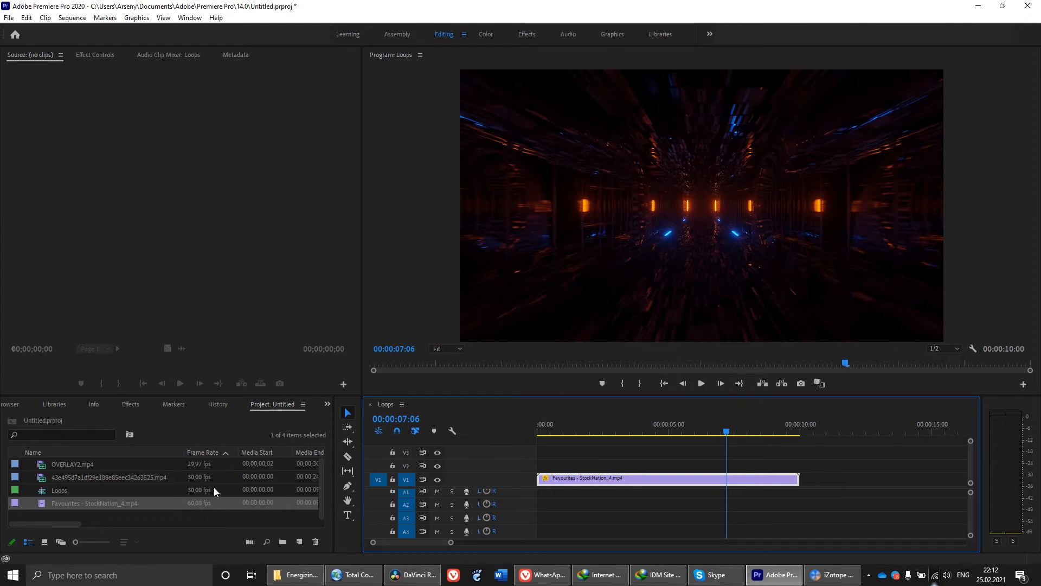
# Interpret the StockNation_4 source footage with an assumed frame rate of 30 fps.
pyautogui.rightClick(187, 503)
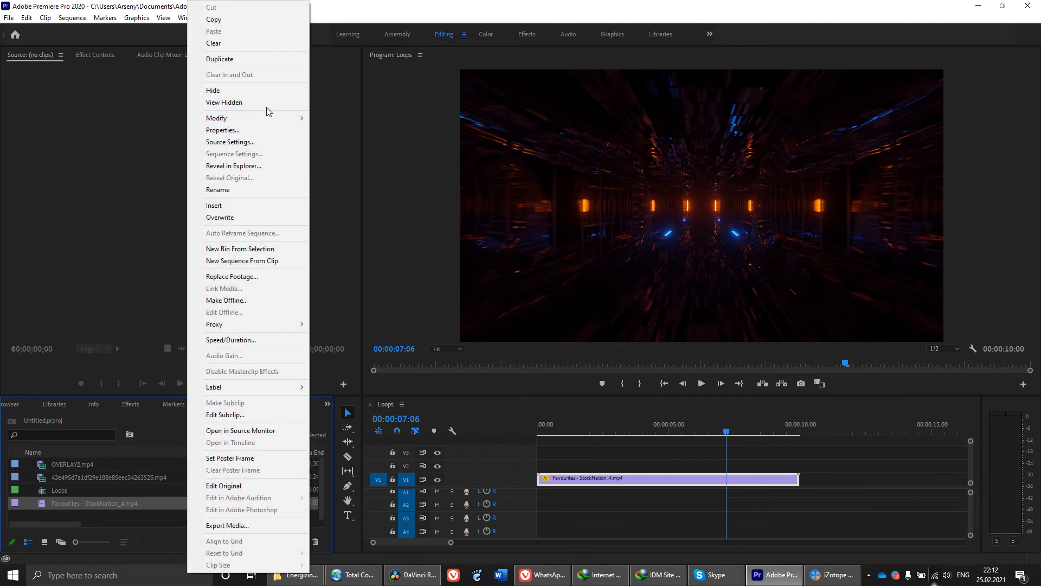
pyautogui.moveTo(268, 117)
pyautogui.click(358, 130)
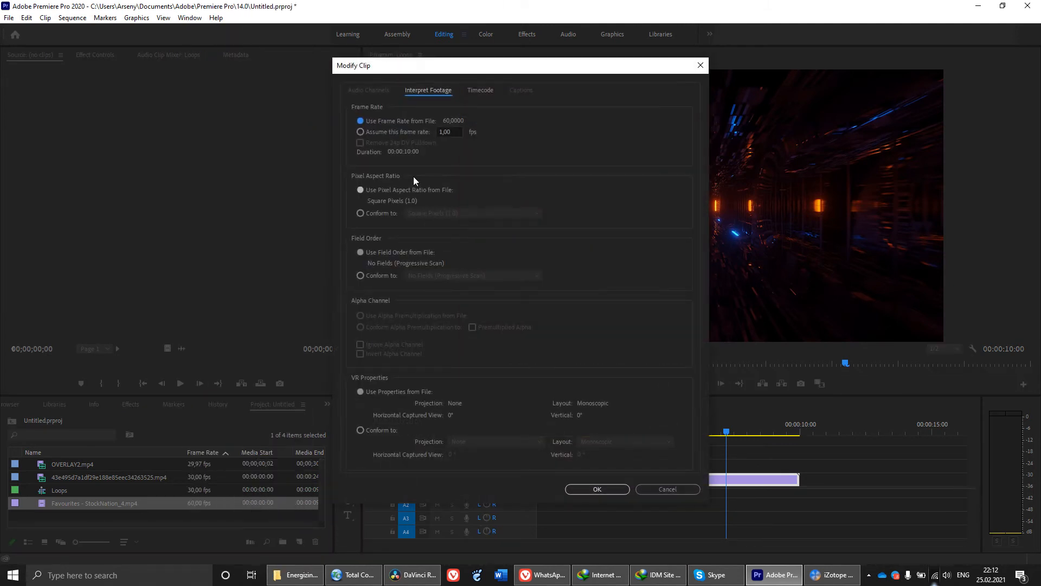
pyautogui.click(459, 131)
pyautogui.write('30')
pyautogui.click(597, 489)
# Play the reinterpreted StockNation_4 clip twice from the start to examine its slower motion.
pyautogui.moveTo(643, 422); pyautogui.dragTo(503, 438)
pyautogui.press('space')
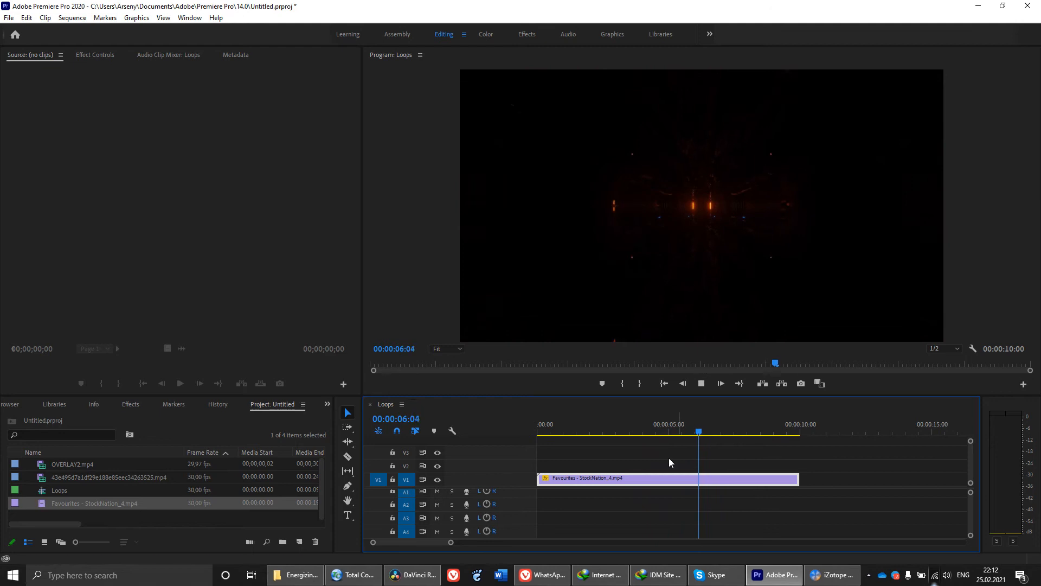
pyautogui.press('space')
pyautogui.moveTo(721, 432); pyautogui.dragTo(525, 442)
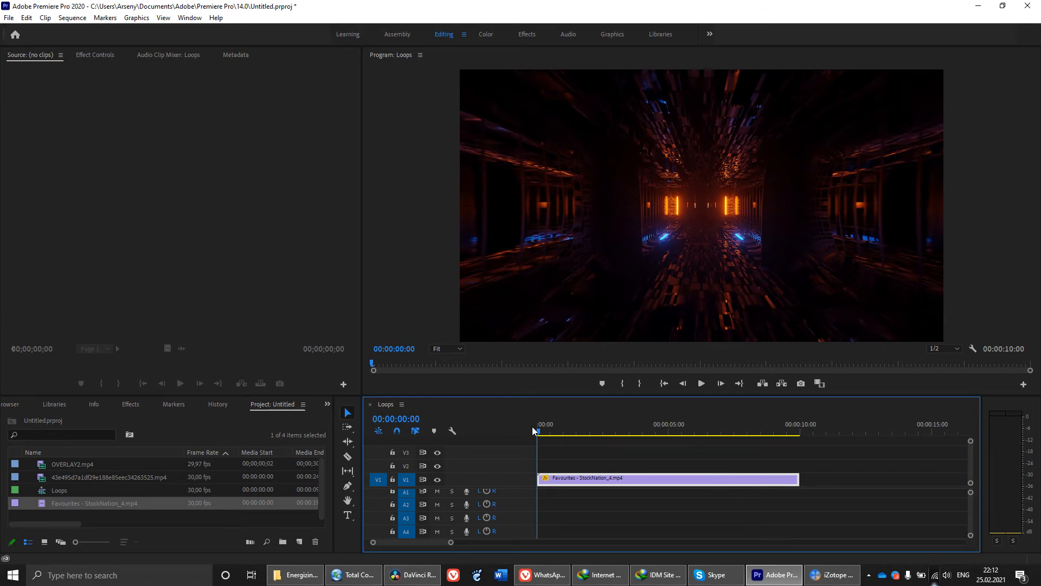
pyautogui.press('space')
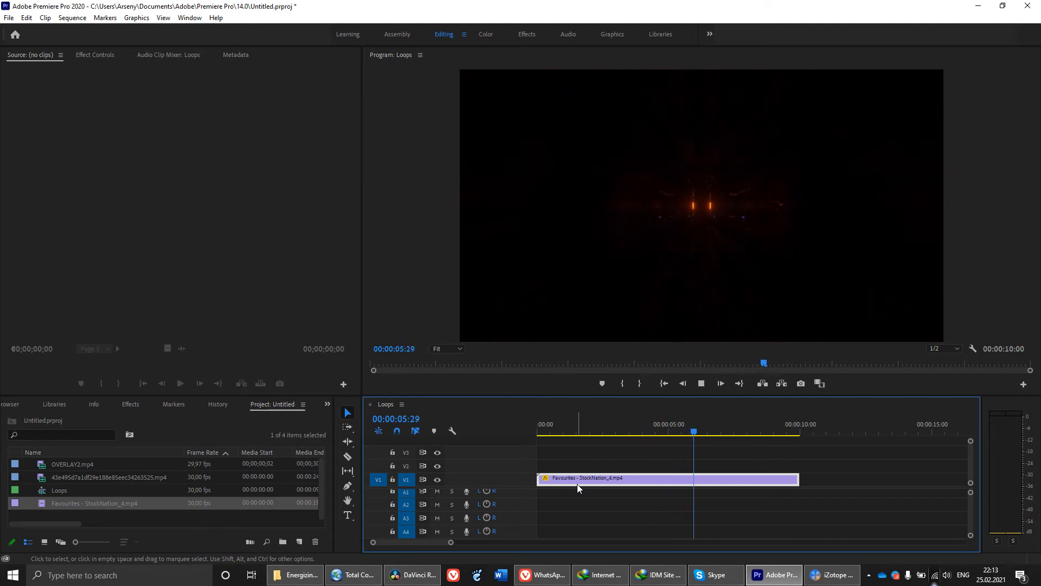
# Extend the end of the StockNation_4 clip on the timeline to 00:00:20:00.
pyautogui.scroll(-3, 772, 504)
pyautogui.moveTo(653, 479); pyautogui.dragTo(992, 479)
pyautogui.scroll(-10, 747, 494)
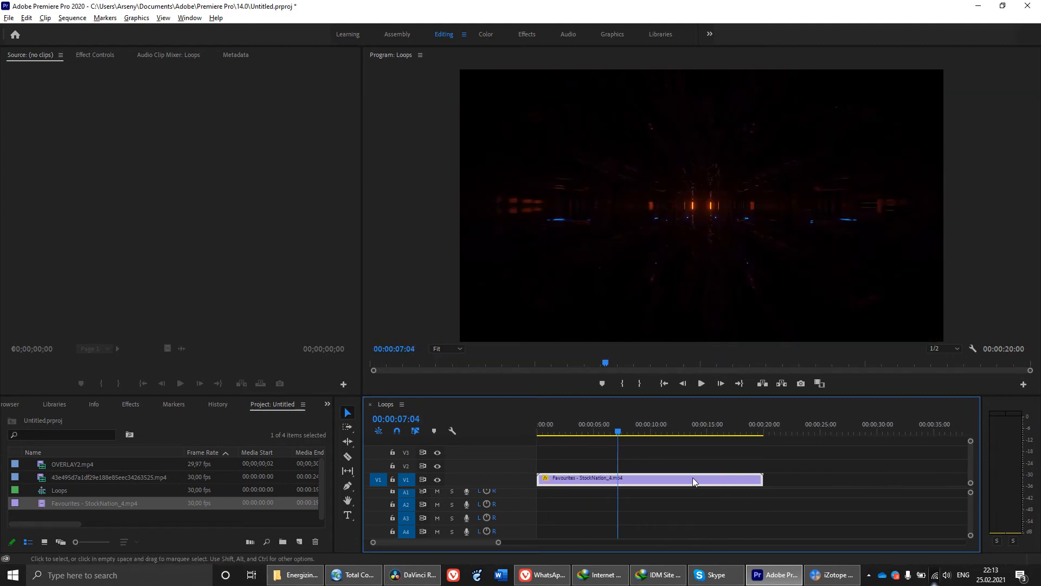
pyautogui.click(641, 461)
pyautogui.moveTo(635, 434); pyautogui.dragTo(694, 432)
pyautogui.hotkey('ctrl', 'v')
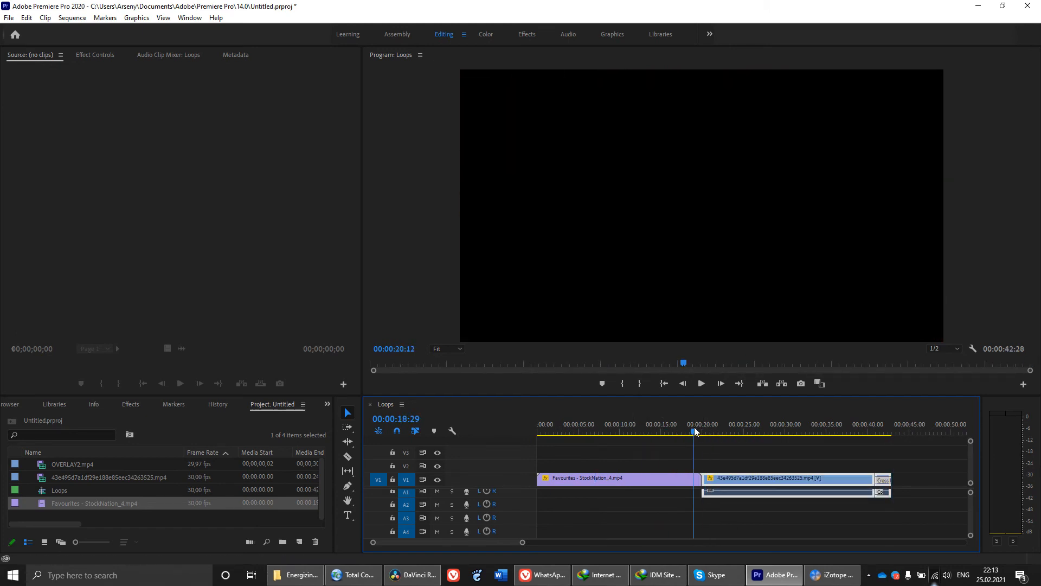
pyautogui.press('space')
pyautogui.press('space')
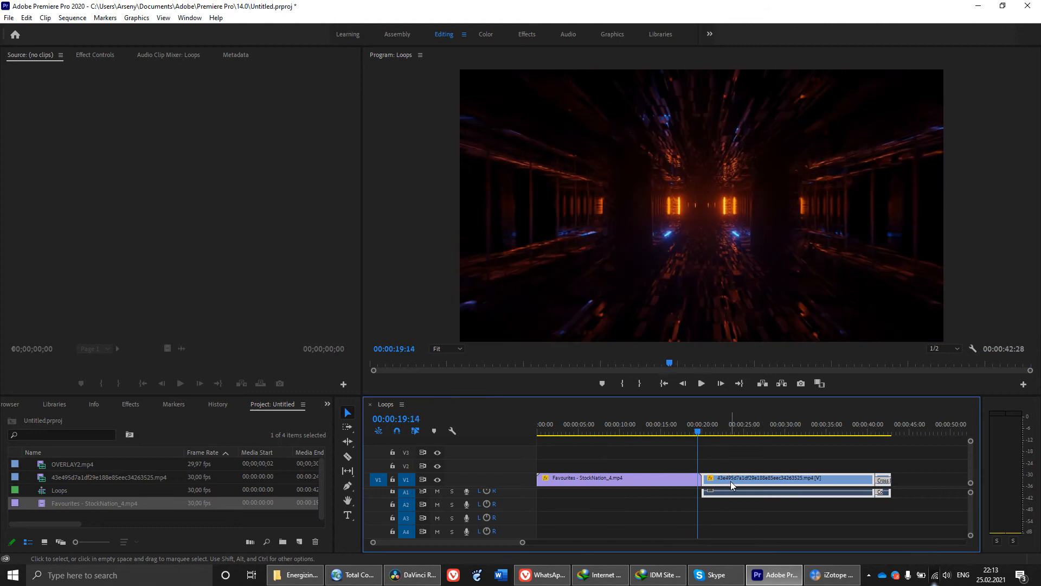
pyautogui.moveTo(817, 449); pyautogui.dragTo(937, 526)
pyautogui.press('Delete')
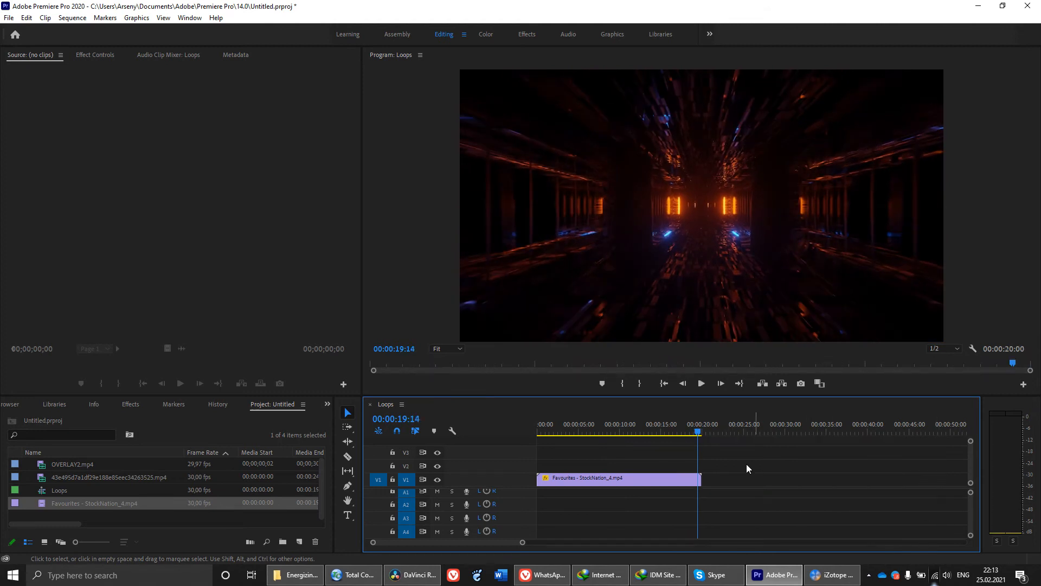
# Duplicate the StockNation_4 clip directly after itself at 00:00:20:00 on V1 and play across the join.
pyautogui.click(665, 476)
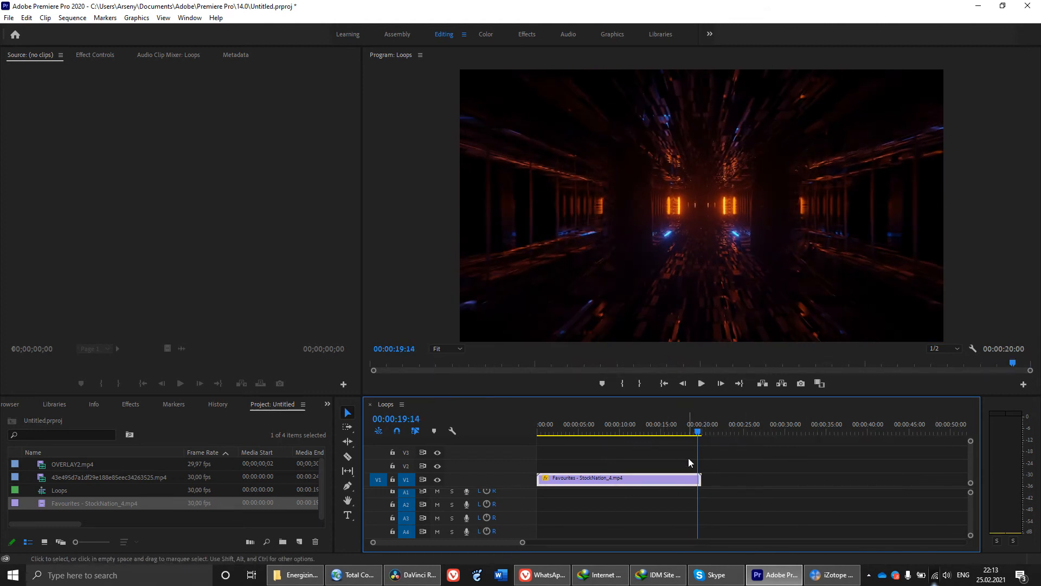
pyautogui.moveTo(648, 474); pyautogui.dragTo(772, 483)
pyautogui.press('space')
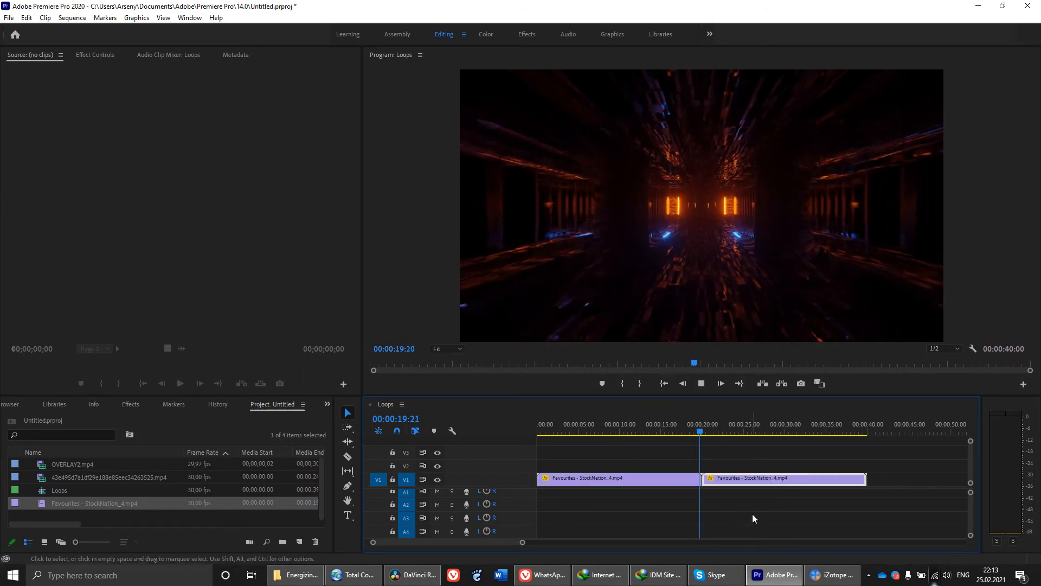
pyautogui.press('space')
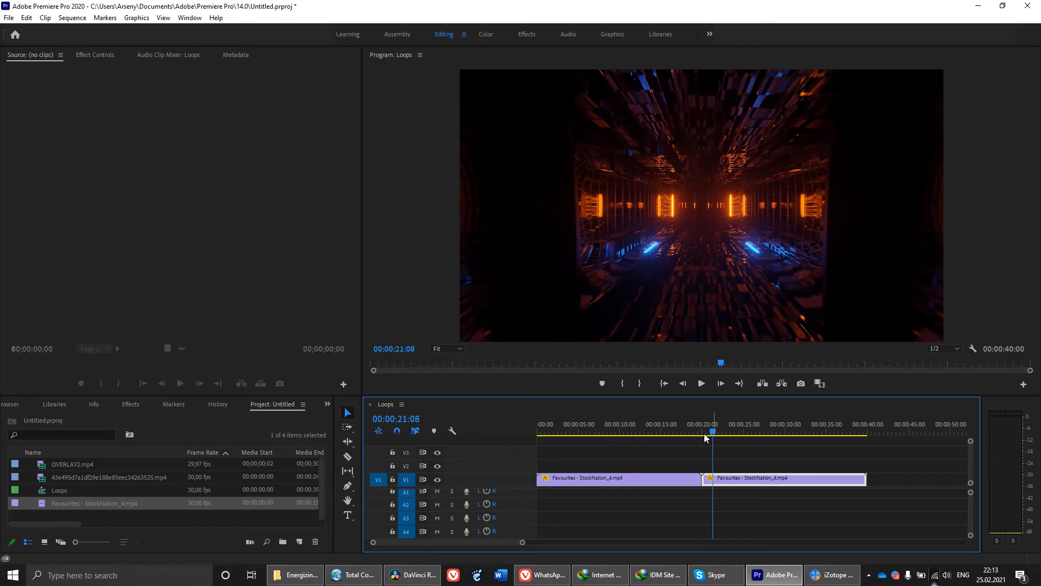
# Step frame by frame around the join of the two StockNation_4 clips at 00:00:20:00 and replay it to check the loop.
pyautogui.click(703, 434)
pyautogui.scroll(8, 715, 482)
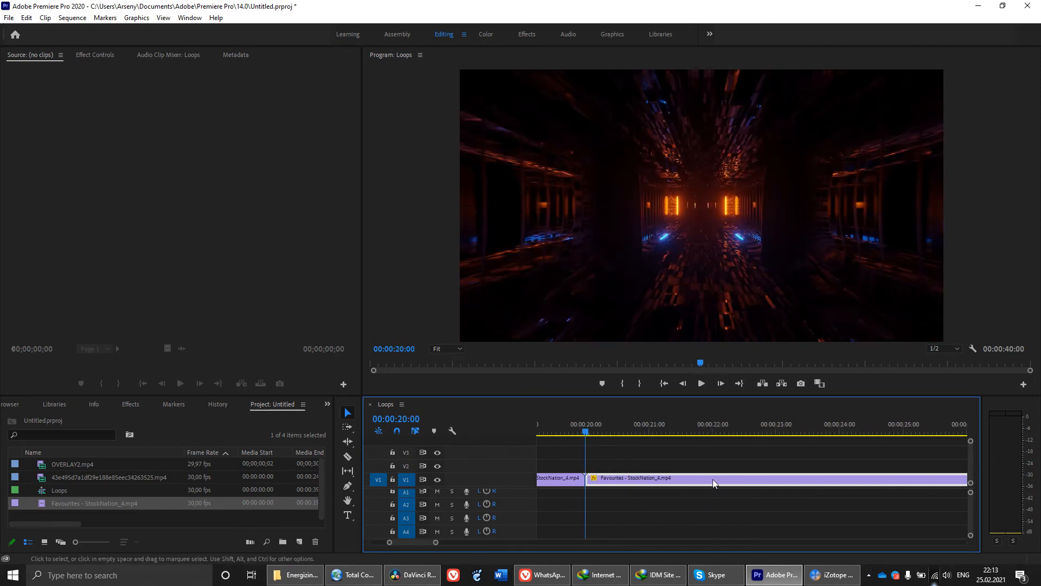
pyautogui.press('Right')
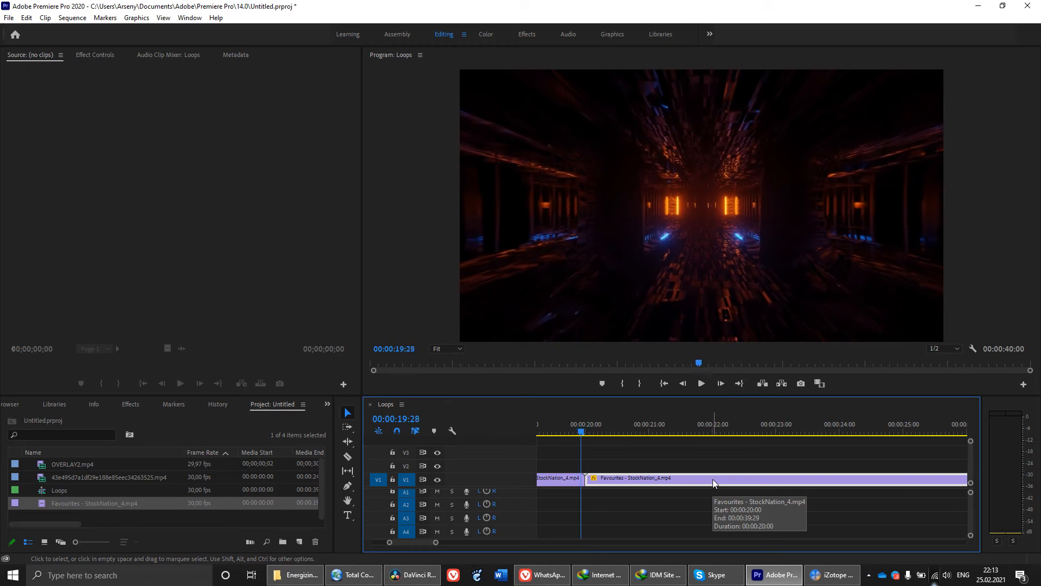
pyautogui.press('Left')
pyautogui.press('Left')
pyautogui.press('Left')
pyautogui.press('Left')
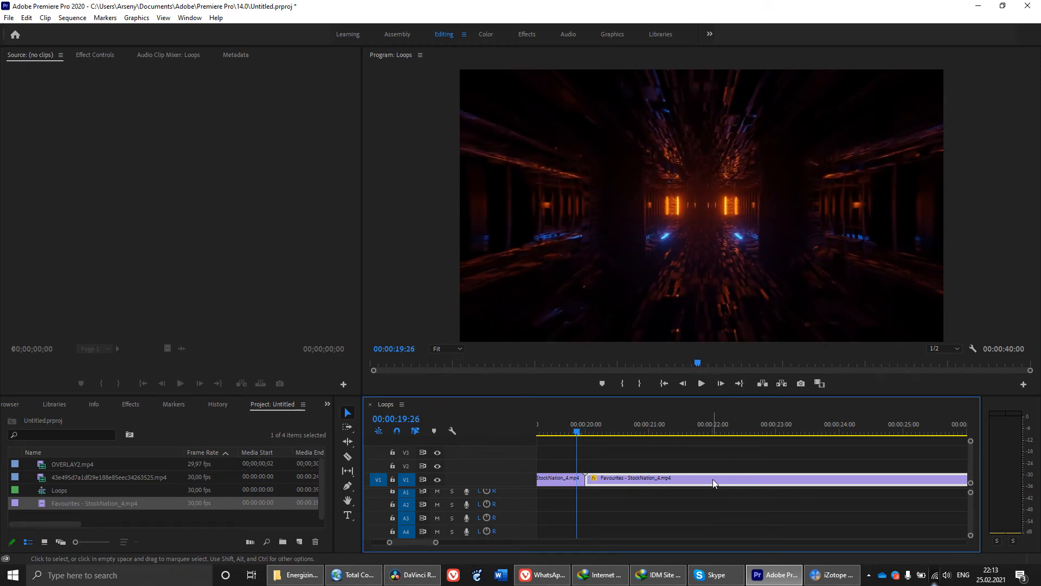
pyautogui.press('space')
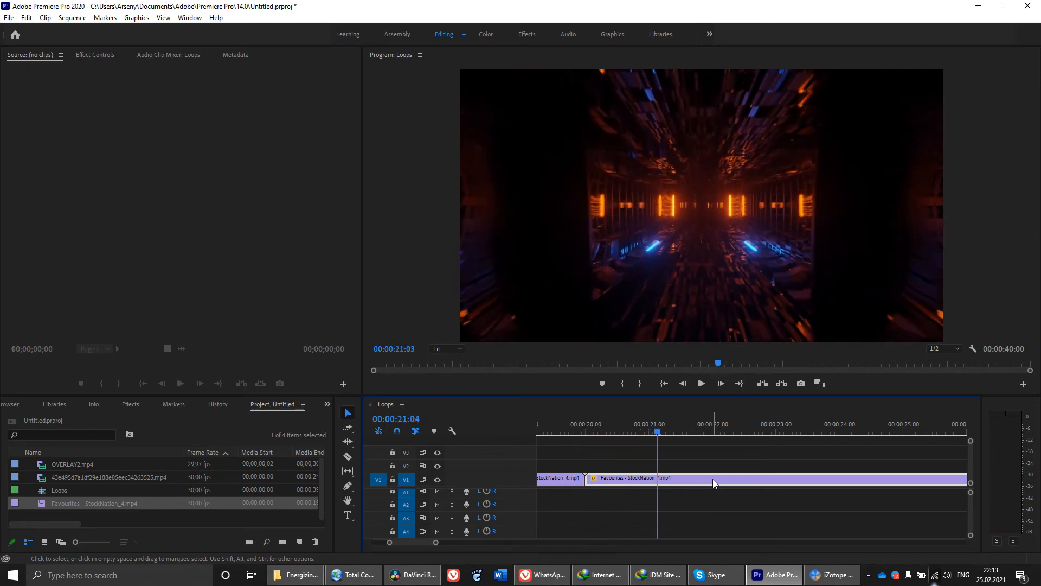
pyautogui.press('space')
# Delete the duplicate StockNation_4 clip and play the remaining one from the start of the sequence.
pyautogui.press('-')
pyautogui.press('-')
pyautogui.press('-')
pyautogui.press('-')
pyautogui.press('-')
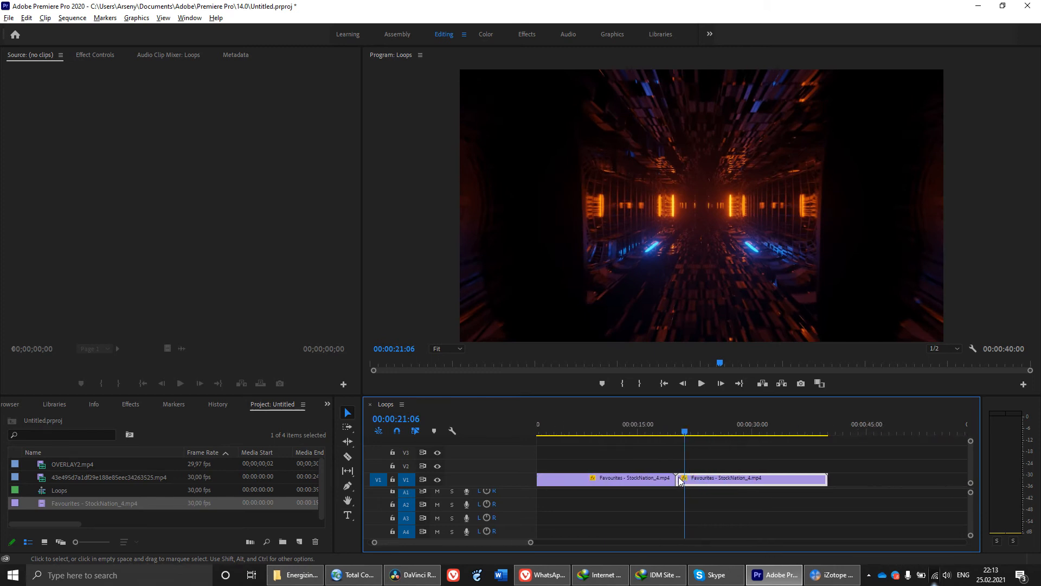
pyautogui.press('-')
pyautogui.press('alt')
pyautogui.press('alt')
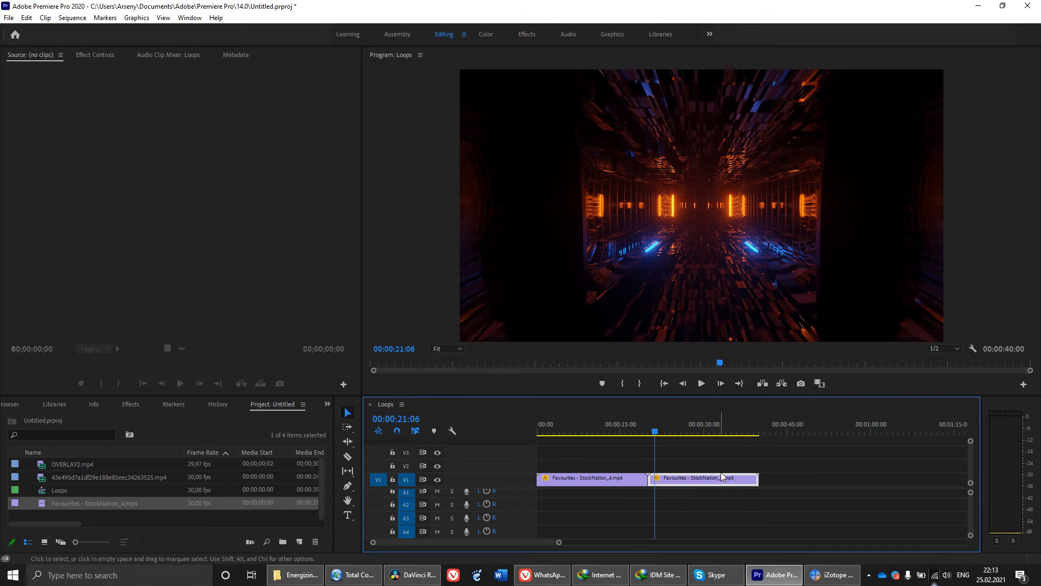
pyautogui.click(698, 476)
pyautogui.press('Delete')
pyautogui.click(641, 432)
pyautogui.moveTo(624, 430); pyautogui.dragTo(535, 441)
pyautogui.press('space')
pyautogui.click(593, 479)
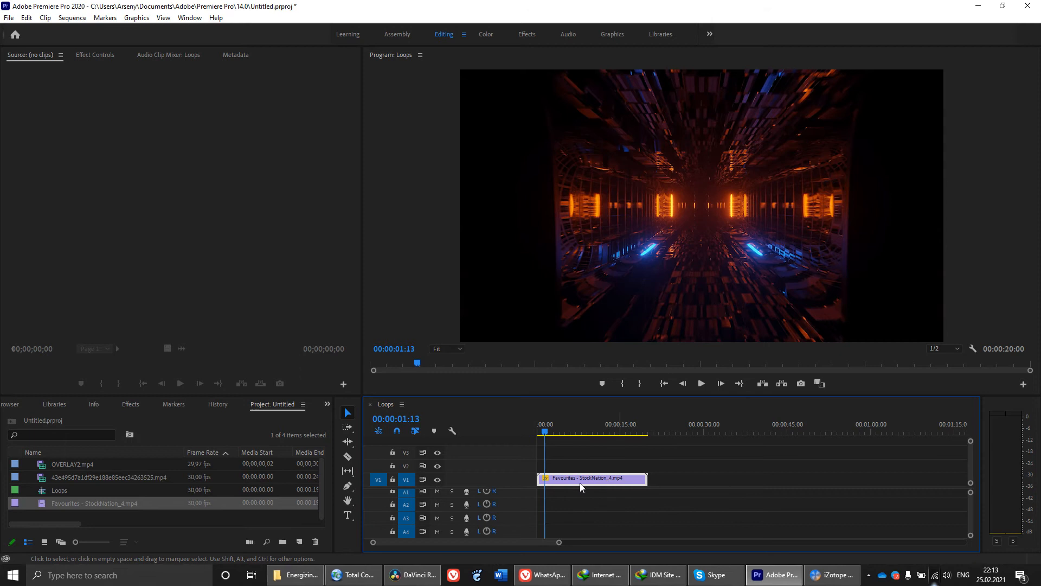
pyautogui.moveTo(134, 506); pyautogui.dragTo(663, 495)
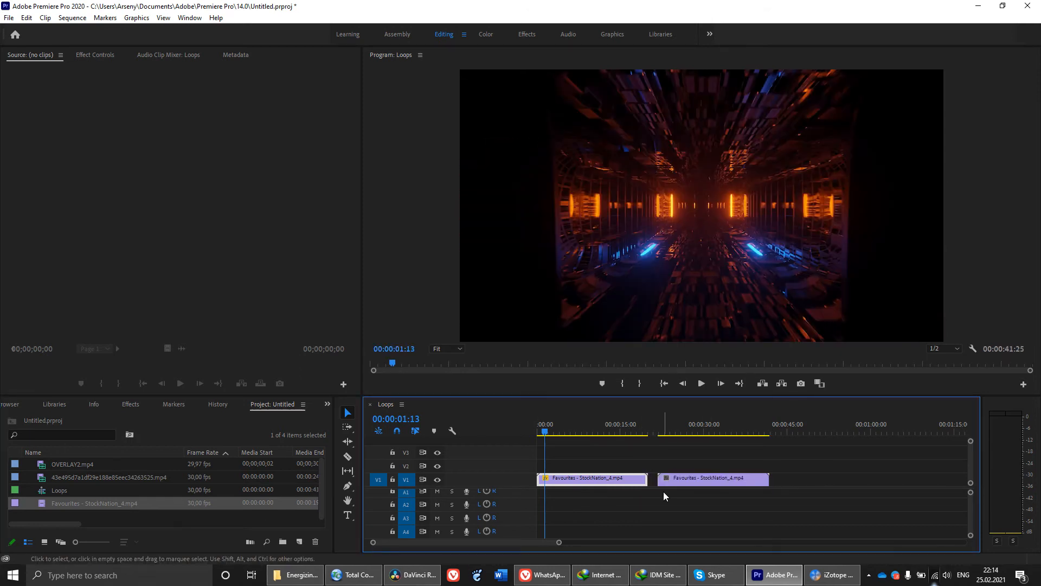
pyautogui.hotkey('ctrl', 'z')
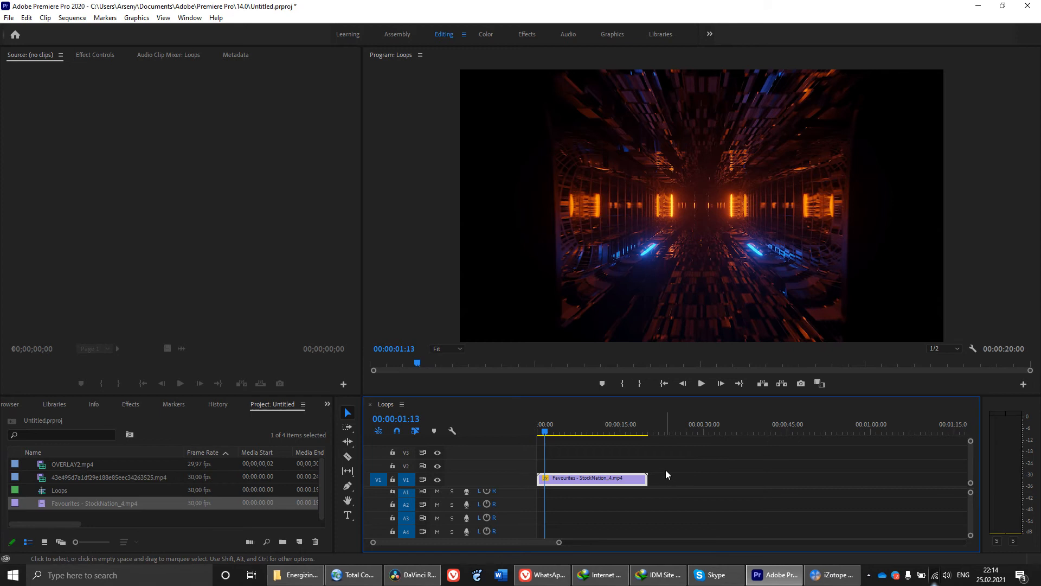
pyautogui.click(582, 505)
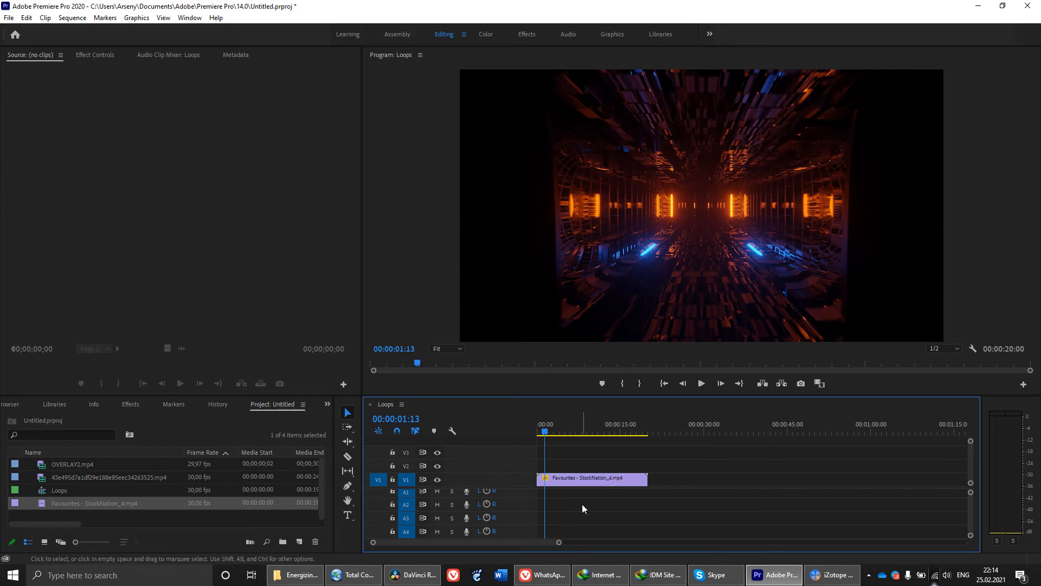
# Choose the Perfect Loop HQ export preset for the Loops sequence, review its video and bitrate settings, and close without exporting.
pyautogui.hotkey('ctrl', 'm')
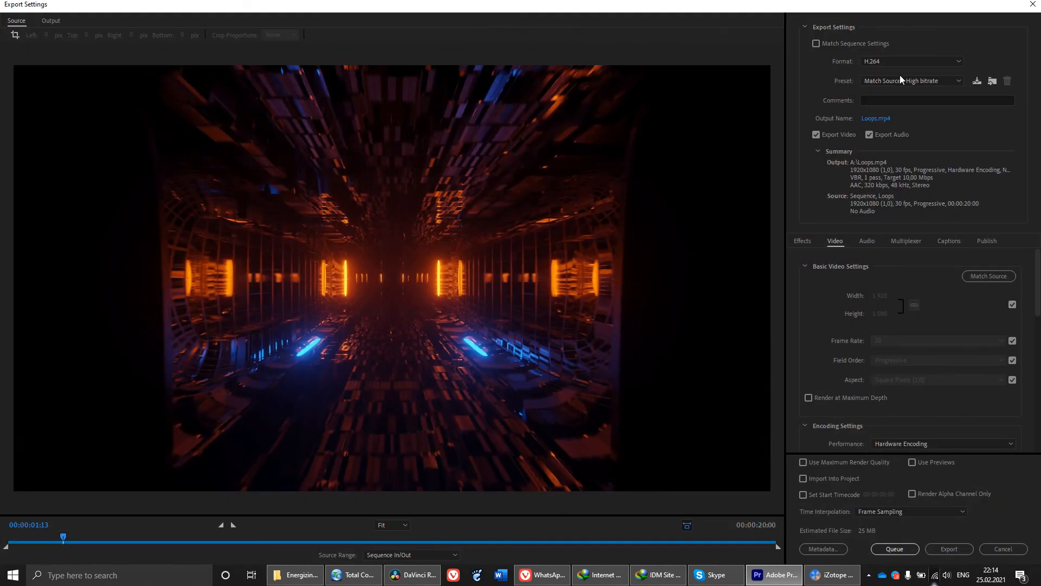
pyautogui.click(903, 79)
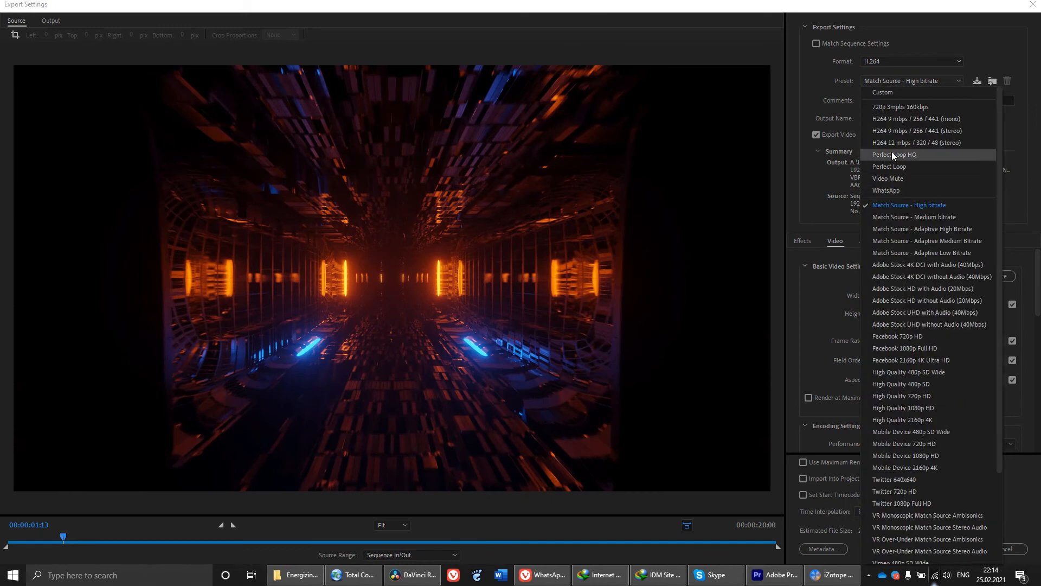
pyautogui.click(891, 155)
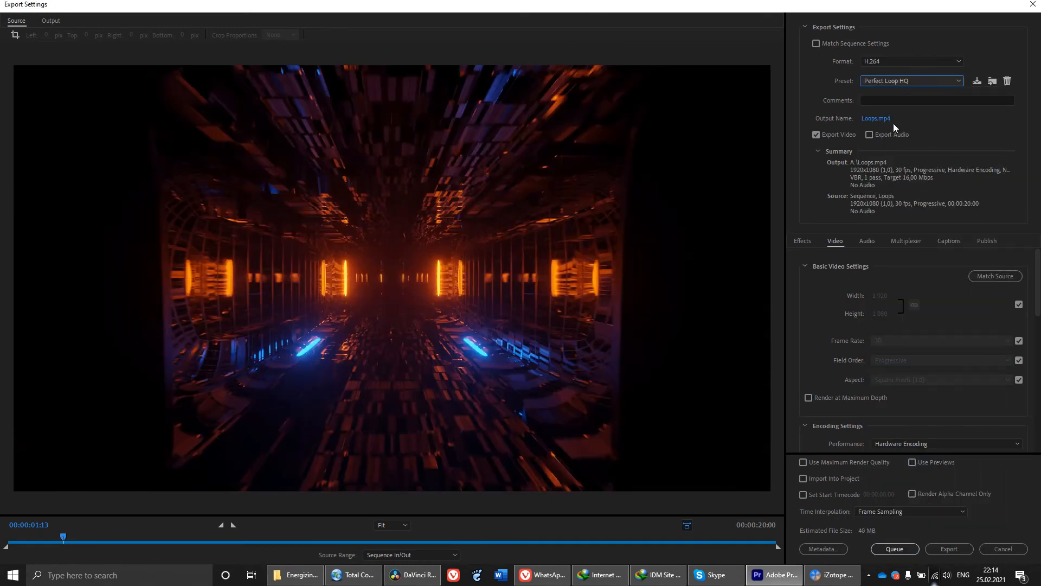
pyautogui.click(950, 279)
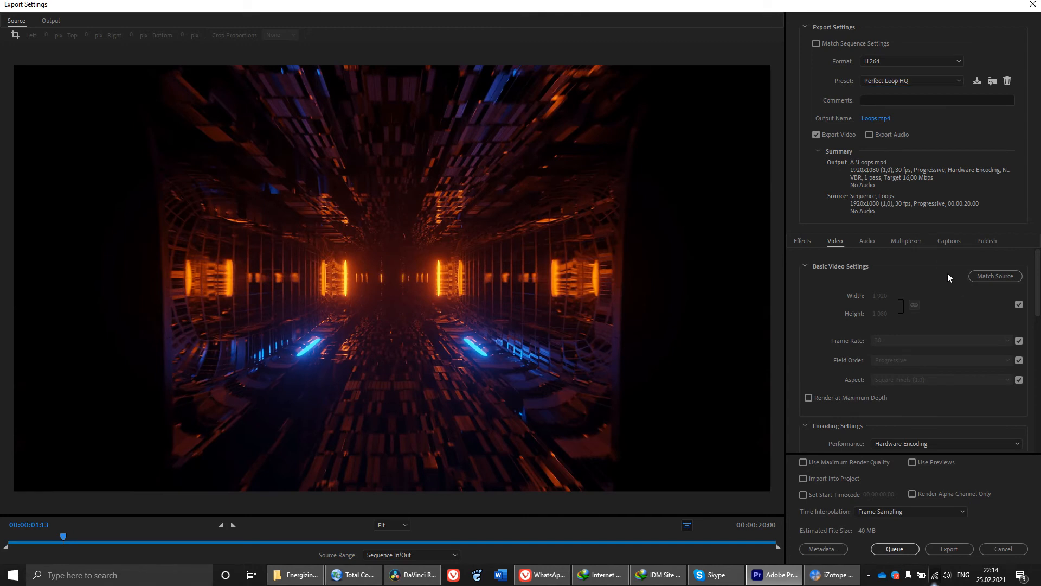
pyautogui.scroll(-5, 949, 276)
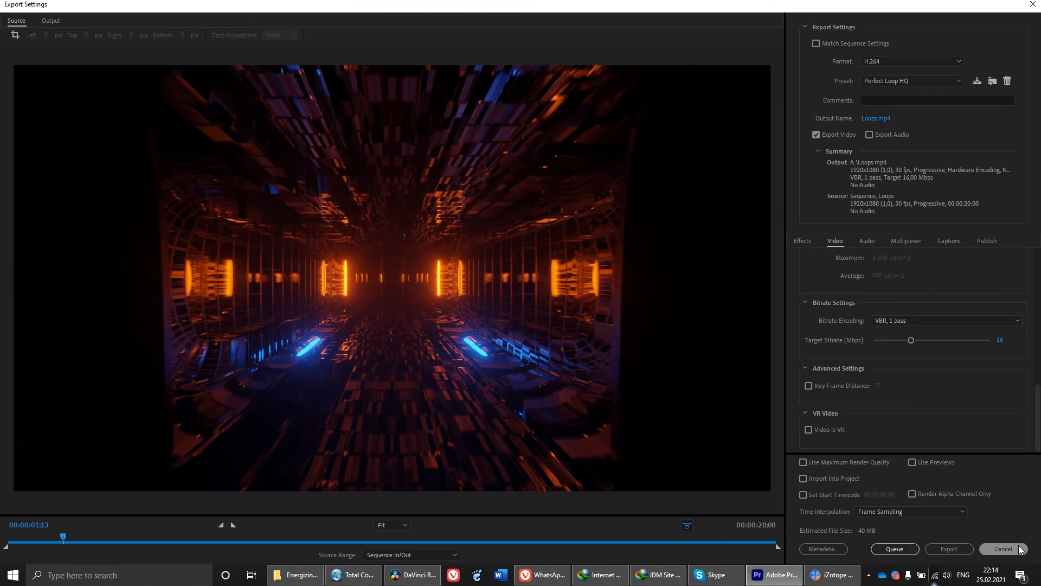
pyautogui.click(1003, 549)
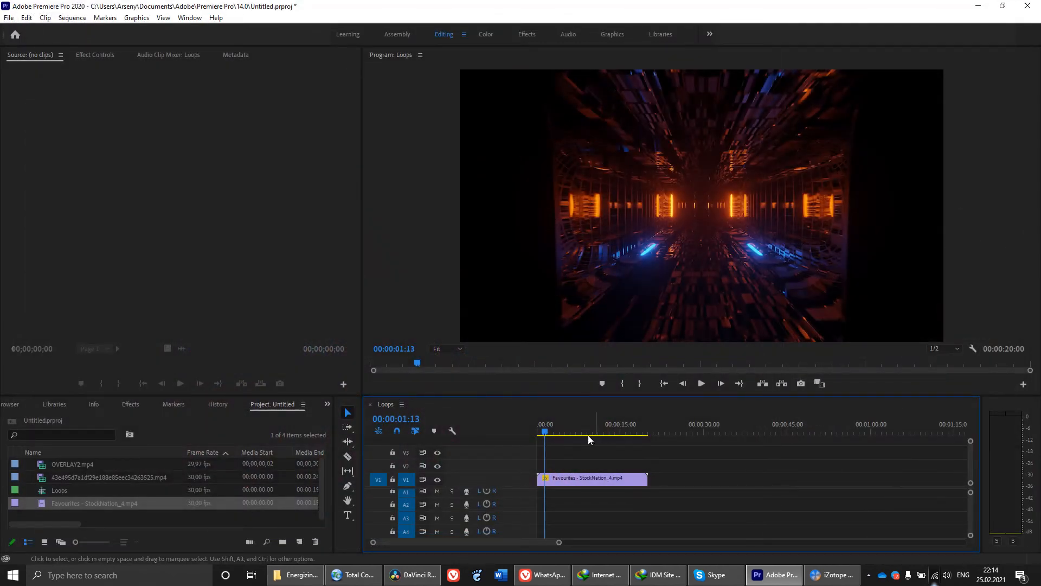
pyautogui.moveTo(555, 432); pyautogui.dragTo(562, 432)
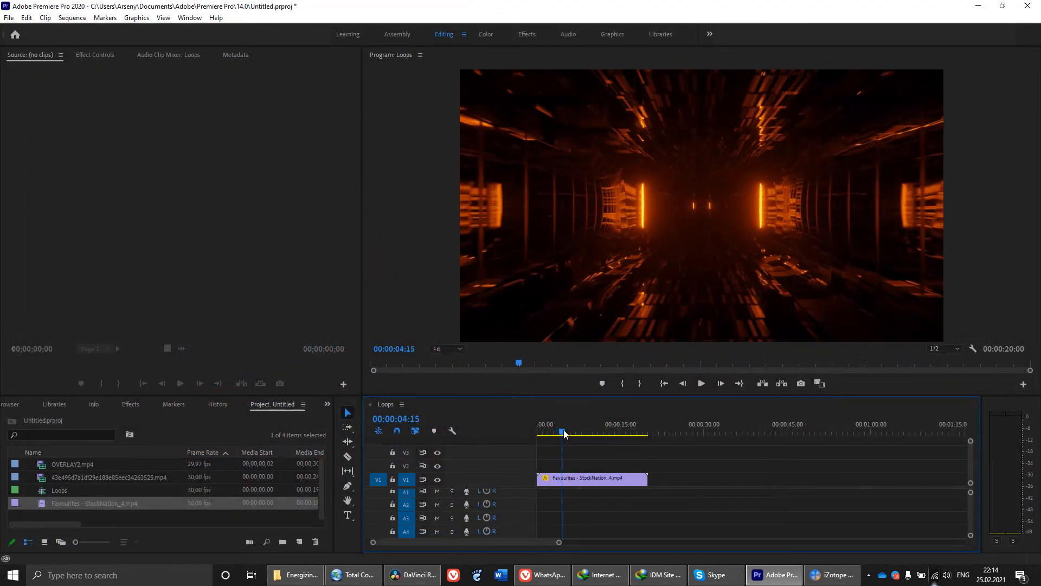
# Switch to DaVinci Resolve and examine the timeline resolution and frame rate in the Project Settings, leaving them unchanged.
pyautogui.click(433, 576)
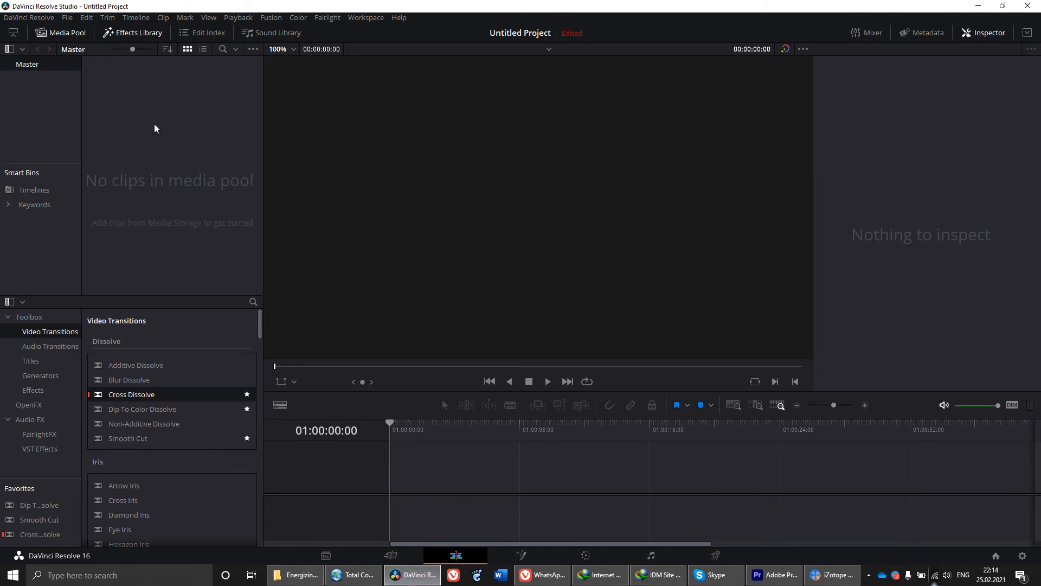
pyautogui.click(67, 19)
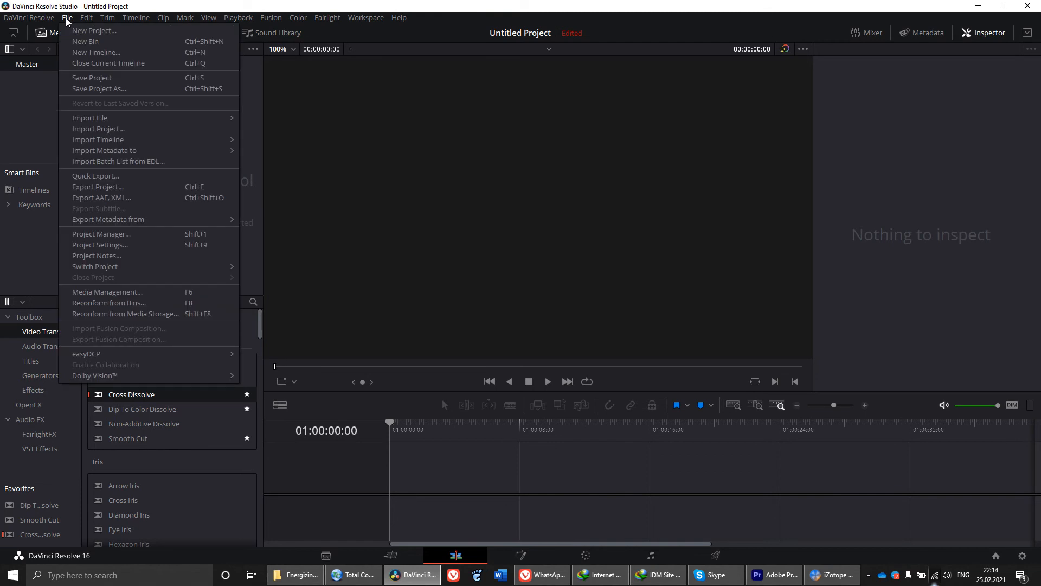
pyautogui.click(118, 245)
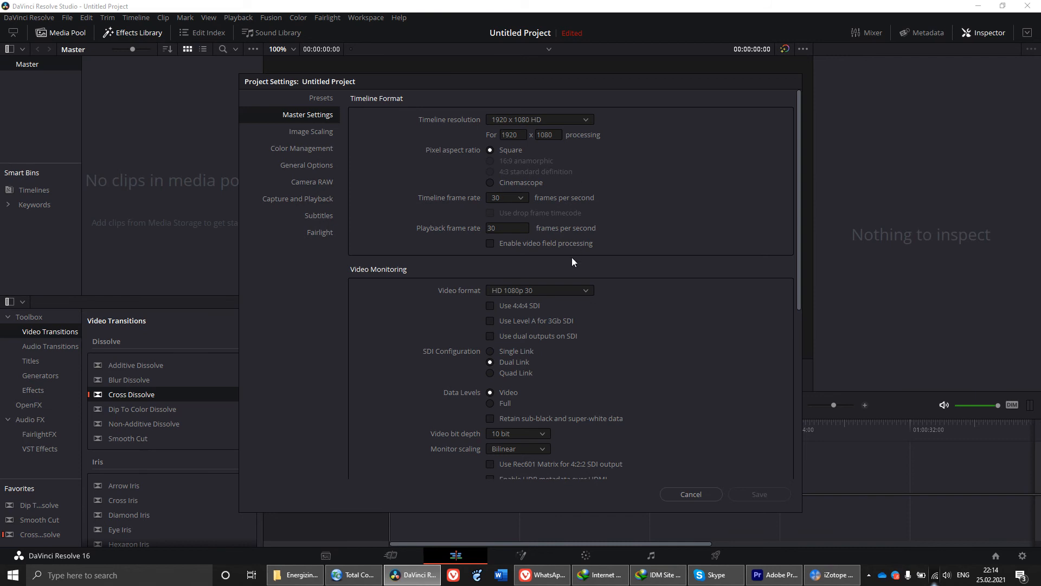
pyautogui.click(704, 490)
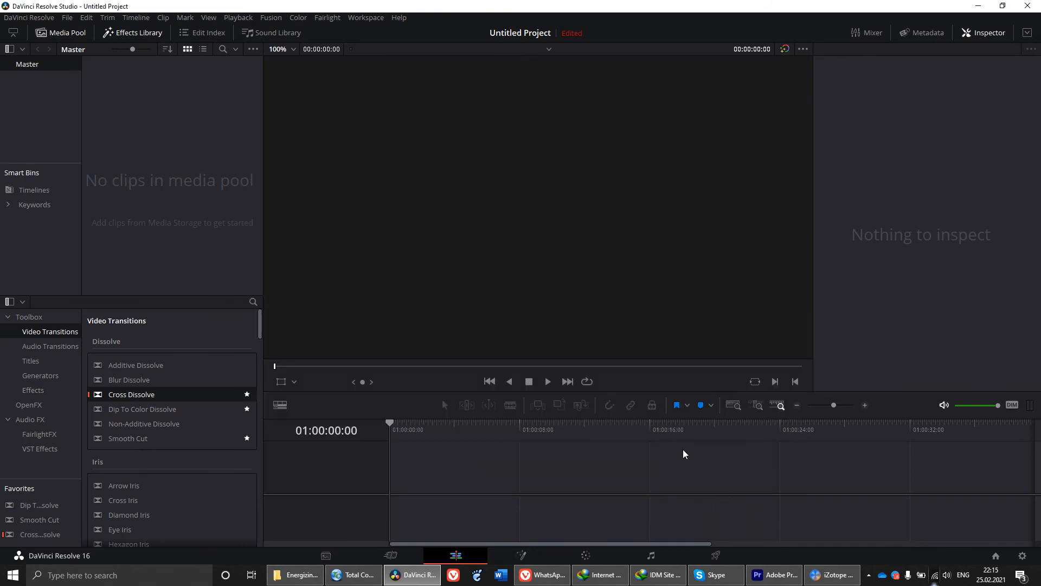
# Create a new empty timeline named Timeline 1 with one video track and one stereo audio track.
pyautogui.rightClick(152, 111)
pyautogui.moveTo(172, 111)
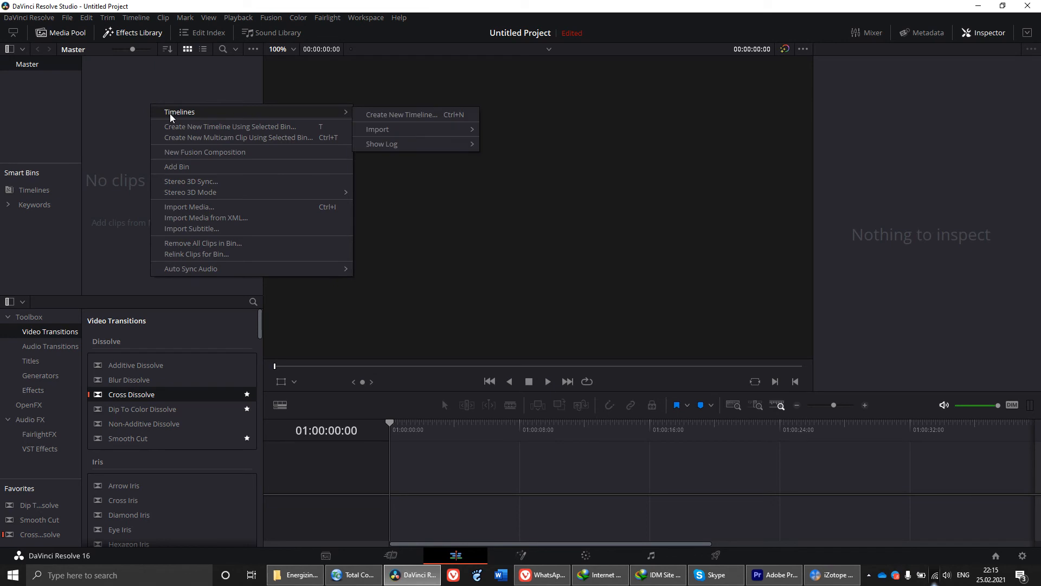
pyautogui.click(429, 115)
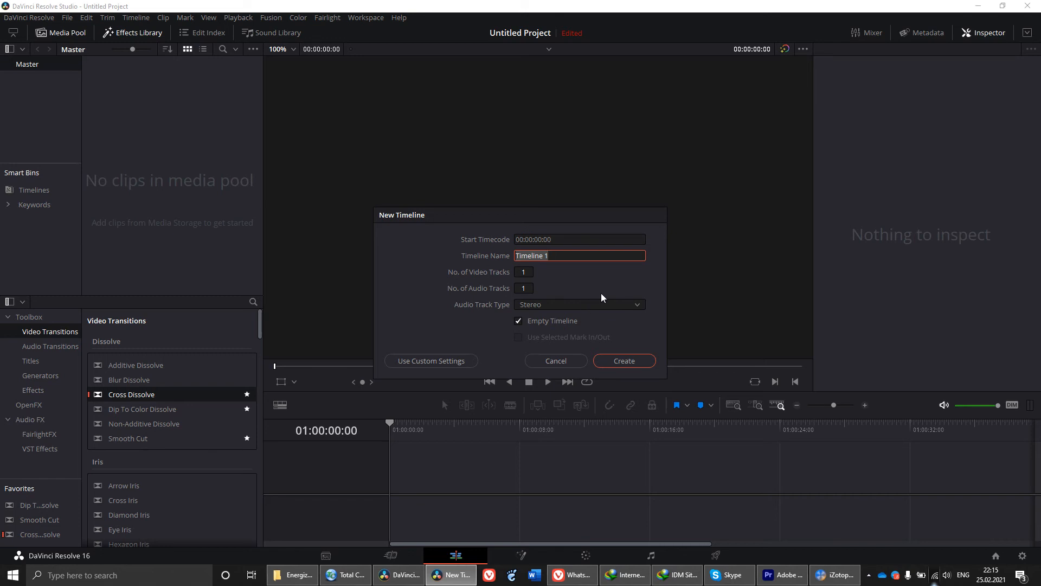
pyautogui.click(626, 364)
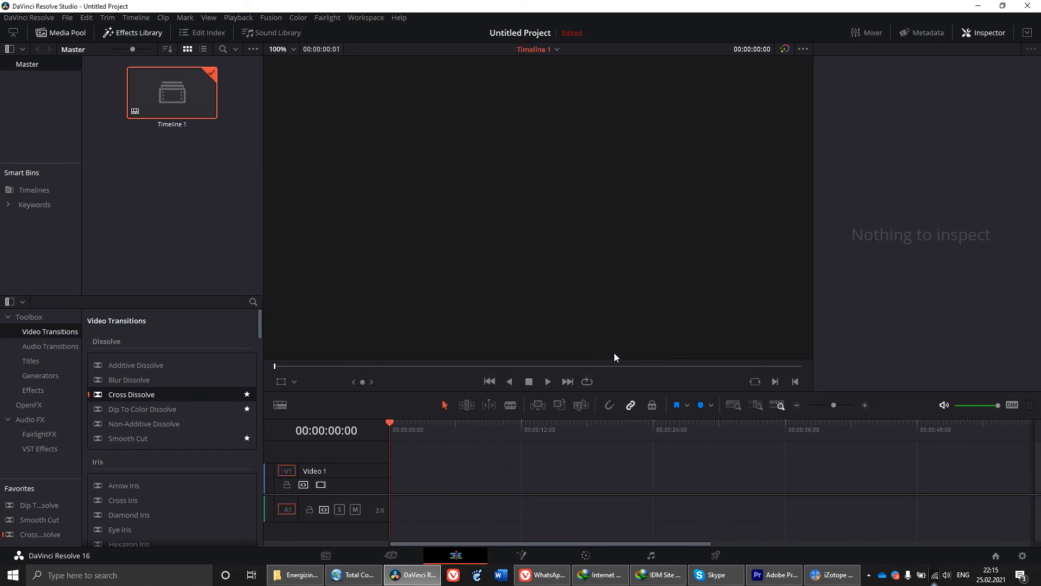
# Check the timeline frame rate option in the Project Settings with the new timeline in place, and close without changes.
pyautogui.click(164, 186)
pyautogui.hotkey('shift', '9')
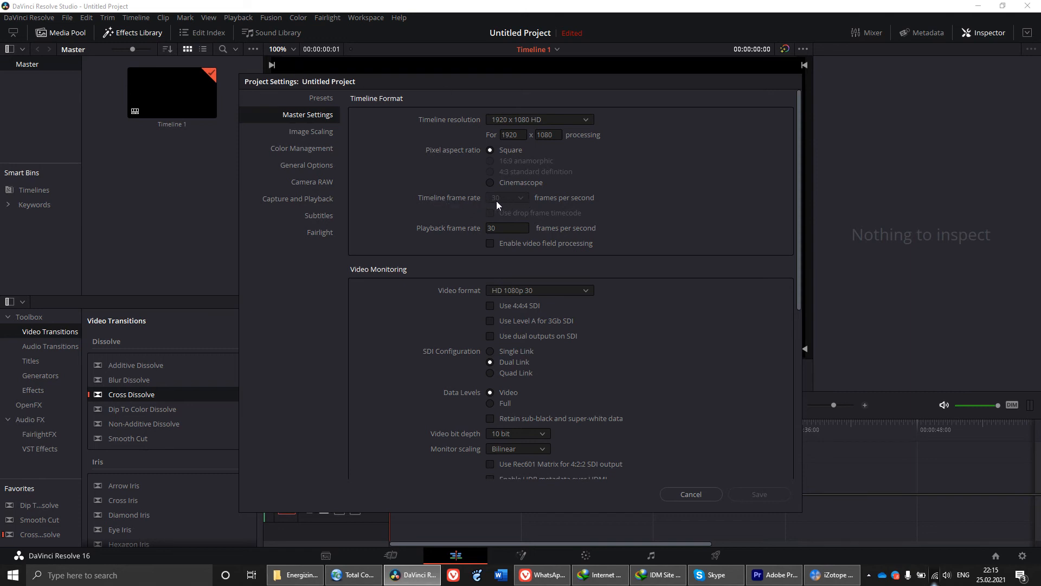
pyautogui.click(692, 494)
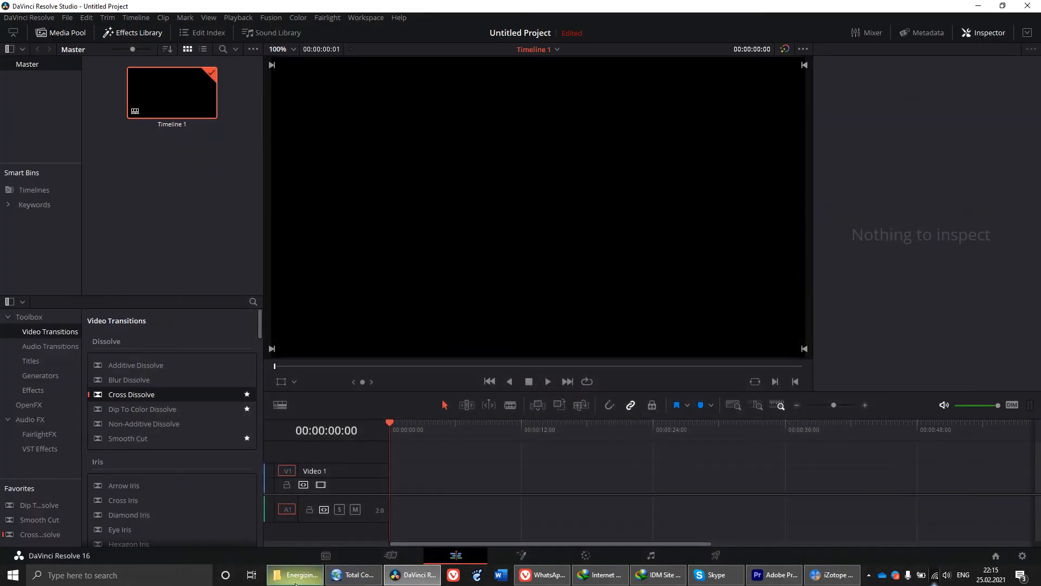
# Add 43e495d7a1df29e188e85eec34263525.mp4 from the Energizing Night Live folder to Timeline 1 and align it with the timeline's start.
pyautogui.click(295, 580)
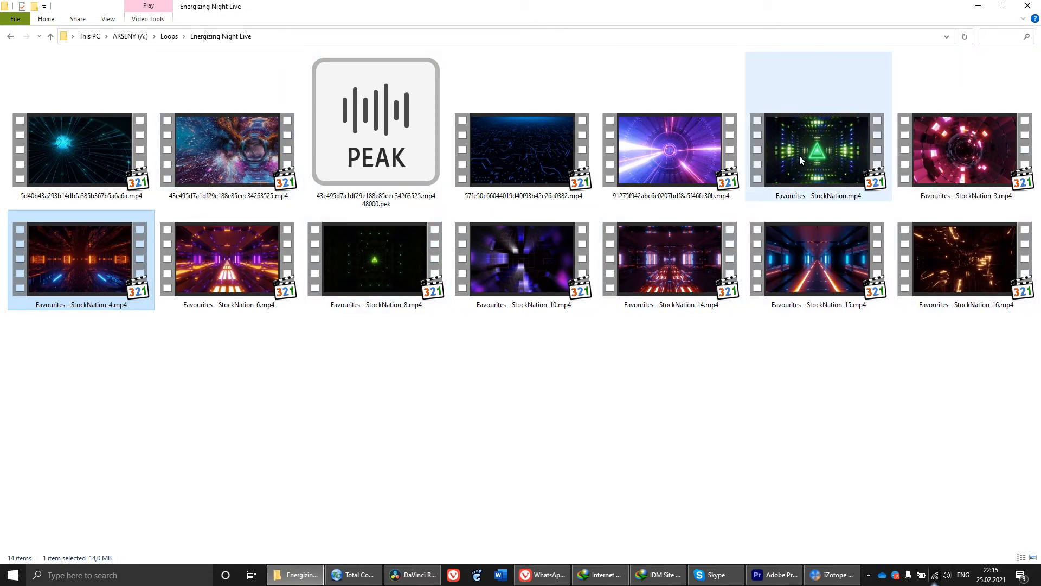
pyautogui.moveTo(285, 126); pyautogui.dragTo(414, 489)
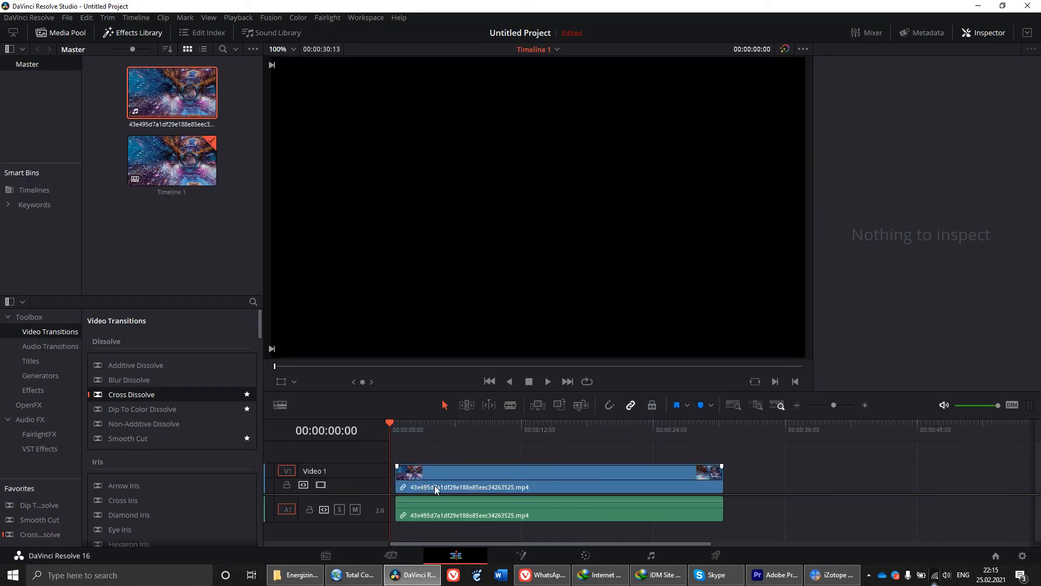
pyautogui.moveTo(396, 430); pyautogui.dragTo(387, 441)
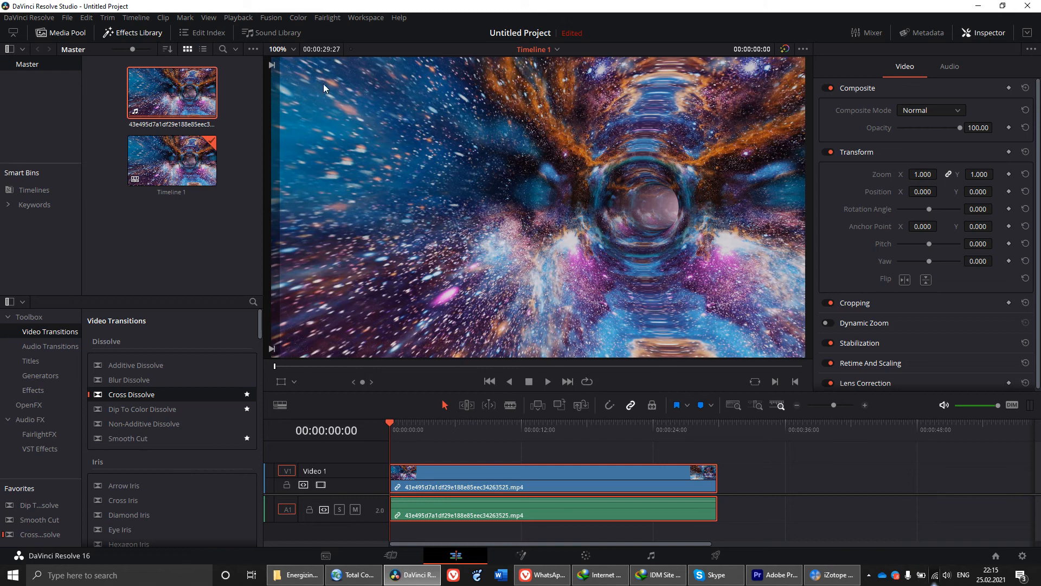
# Split the video and its linked audio on Timeline 1 at 00:00:02:00.
pyautogui.moveTo(396, 425); pyautogui.dragTo(412, 433)
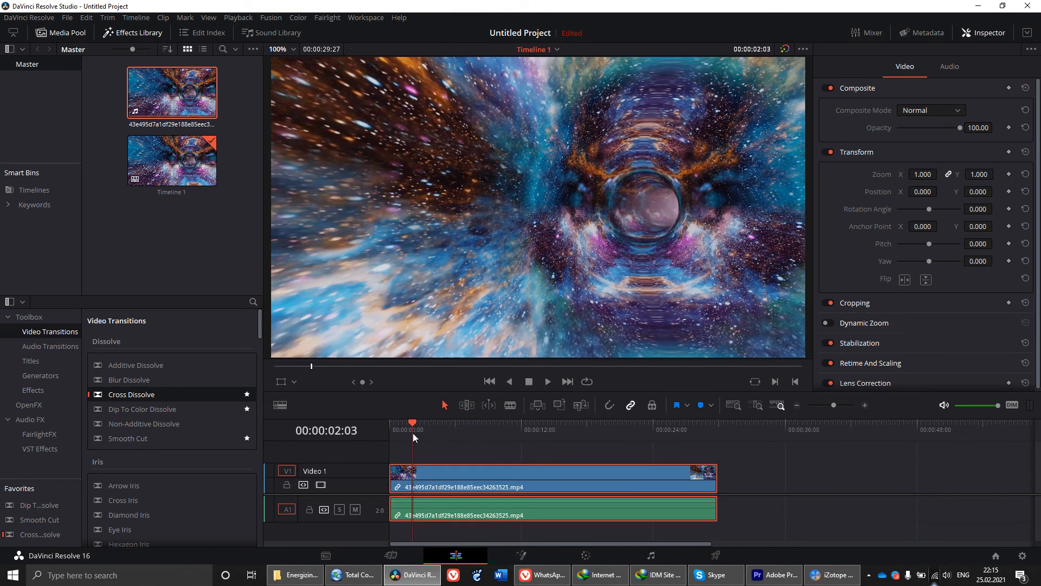
pyautogui.press('Left')
pyautogui.press('Left')
pyautogui.press('Left')
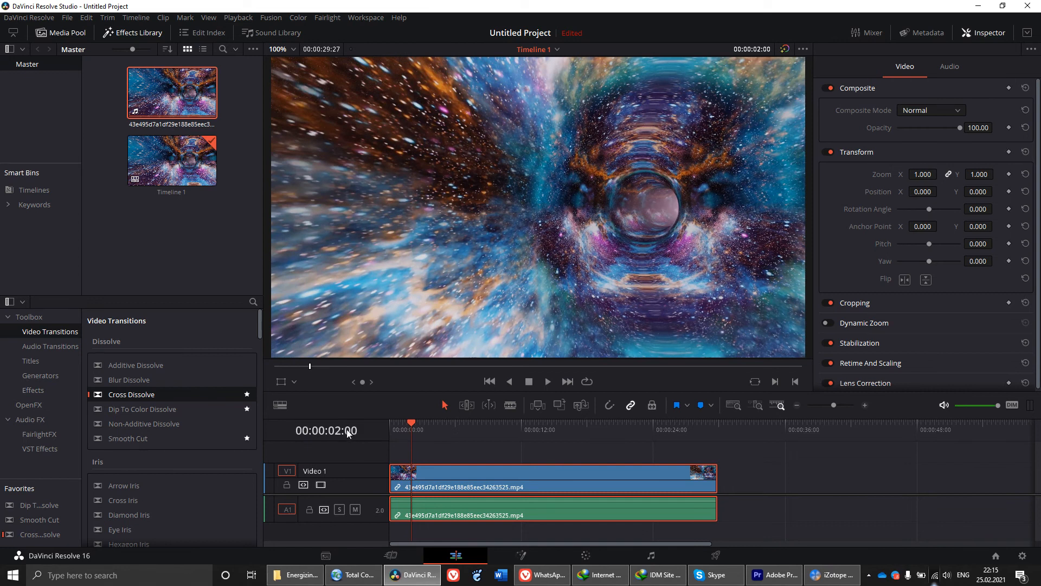
pyautogui.hotkey('ctrl', 'b')
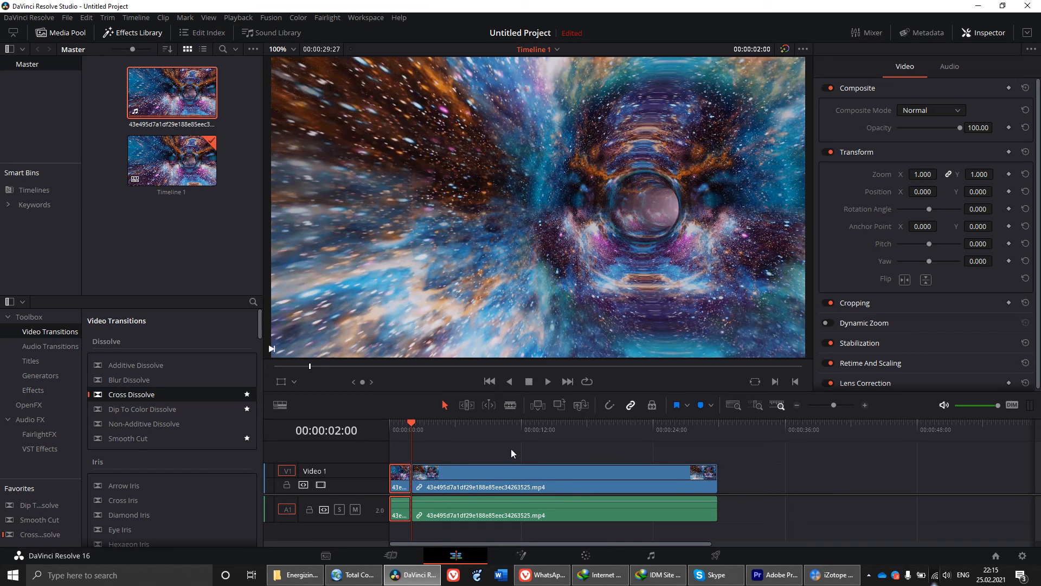
# Turn on snapping, move the first two-second piece to the end of the long clip, and close the gap at the start.
pyautogui.click(613, 407)
pyautogui.moveTo(404, 486); pyautogui.dragTo(711, 486)
pyautogui.click(403, 480)
pyautogui.press('Delete')
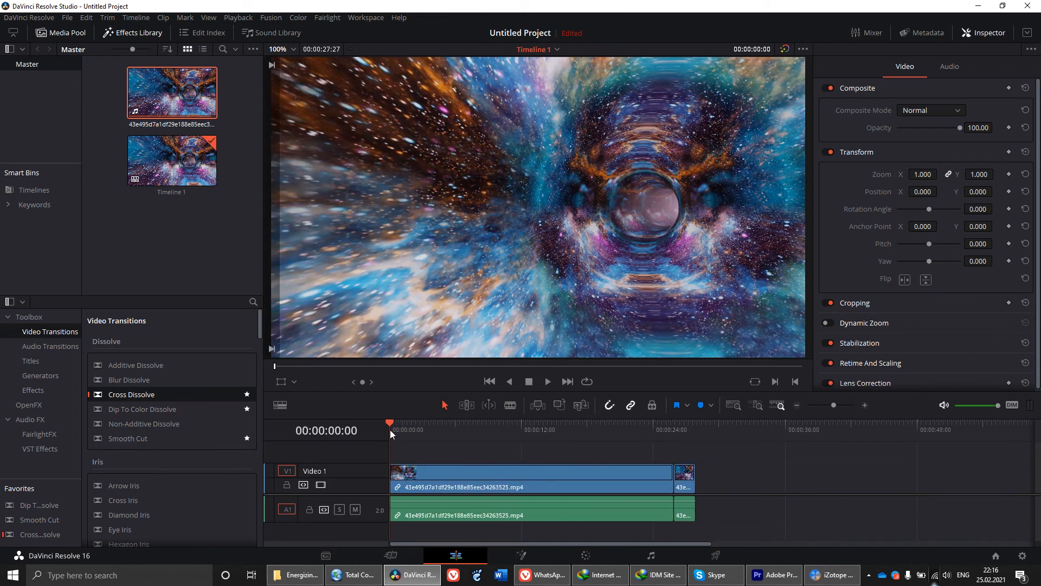
# Add a Cross Dissolve at the cut before the moved end piece and extend it to 2 seconds.
pyautogui.moveTo(391, 428); pyautogui.dragTo(613, 438)
pyautogui.click(675, 481)
pyautogui.rightClick(677, 482)
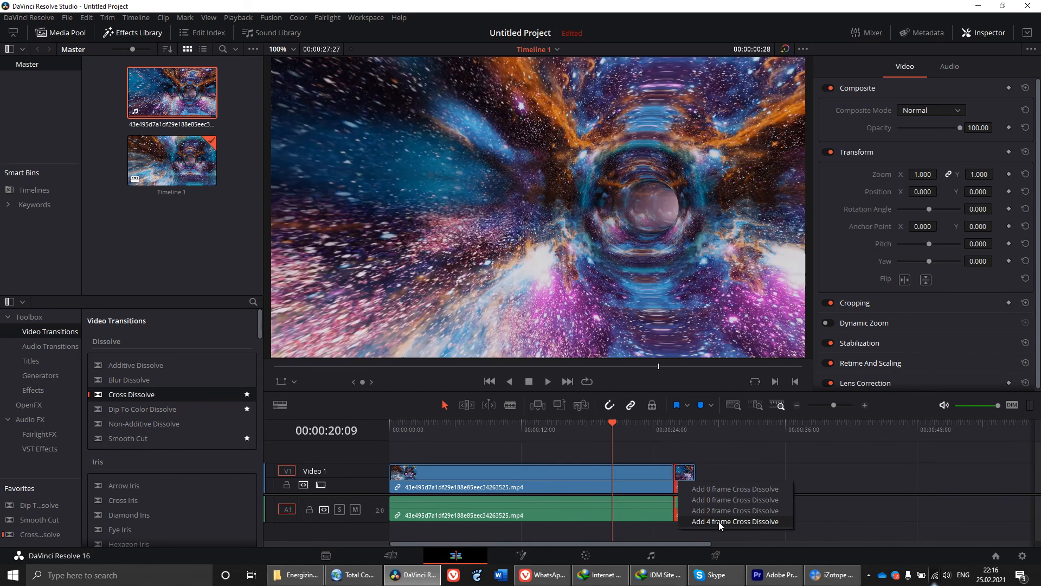
pyautogui.click(720, 523)
pyautogui.click(675, 427)
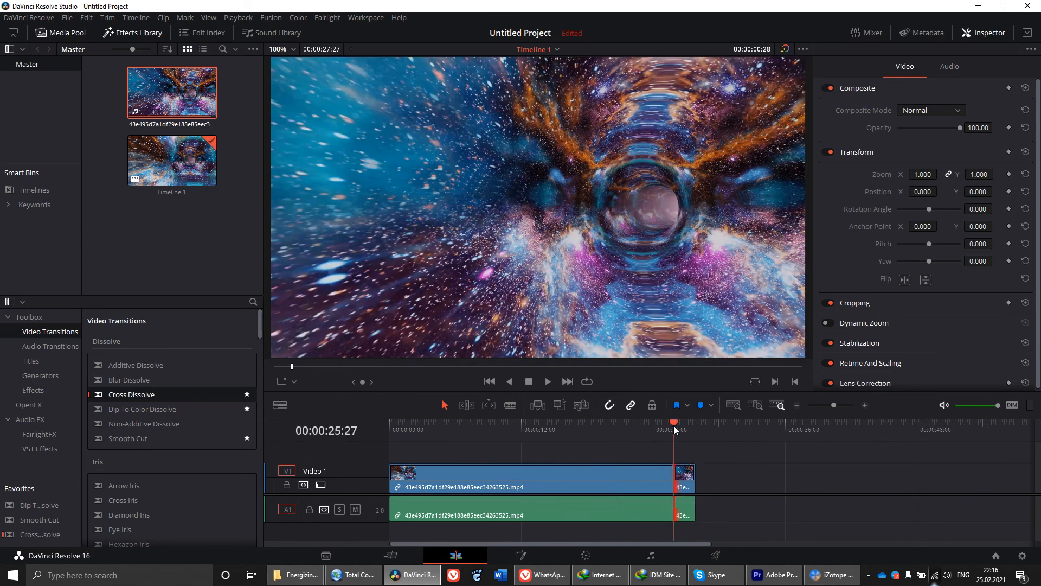
pyautogui.scroll(5, 705, 489)
pyautogui.scroll(2, 711, 493)
pyautogui.moveTo(727, 471); pyautogui.dragTo(934, 488)
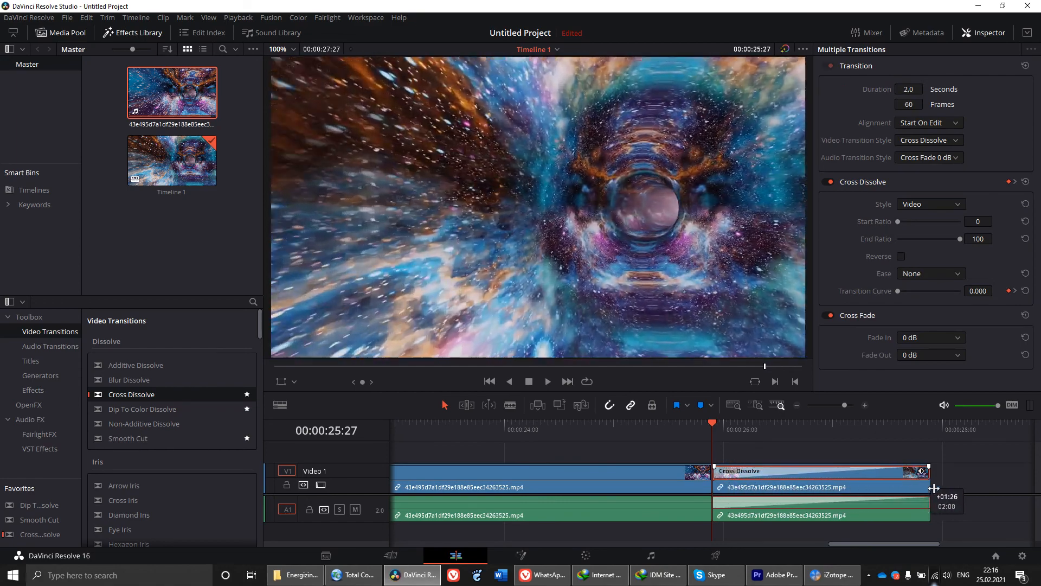
# Play the timeline from near its beginning to examine how the tunnel pattern moves and repeats.
pyautogui.moveTo(707, 431); pyautogui.dragTo(664, 445)
pyautogui.scroll(-11, 650, 503)
pyautogui.scroll(1, 553, 476)
pyautogui.moveTo(473, 435); pyautogui.dragTo(412, 443)
pyautogui.click(405, 430)
pyautogui.press('space')
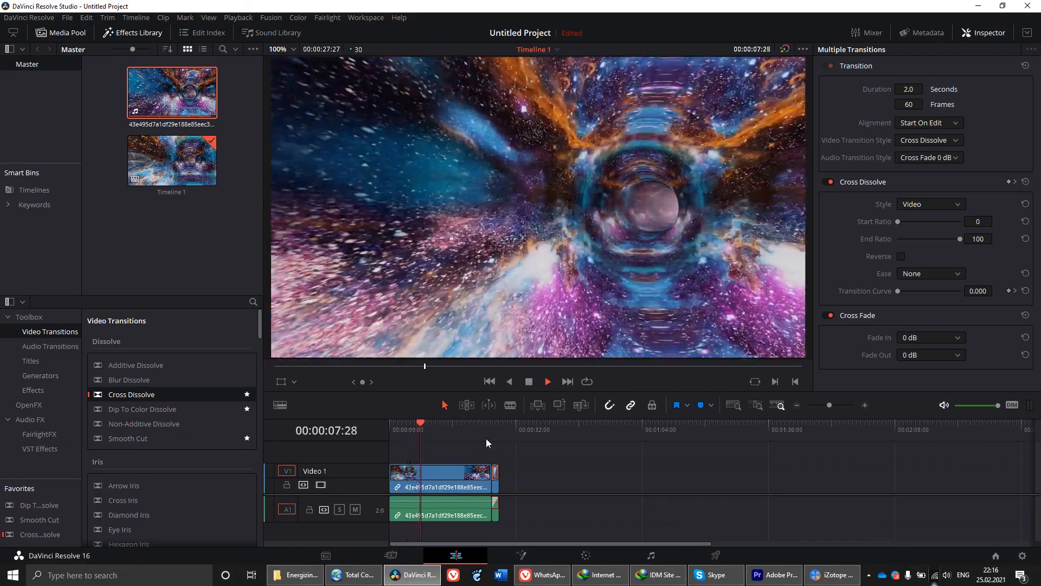
pyautogui.press('space')
# Step frame by frame from about 00:00:10:00 to 00:00:11:00, following the tunnel rings to find a suitable loop start.
pyautogui.press('Right')
pyautogui.press('Right')
pyautogui.press('Right')
pyautogui.press('Right')
pyautogui.press('Right')
pyautogui.press('Right')
pyautogui.press('Right')
pyautogui.press('Right')
pyautogui.press('Right')
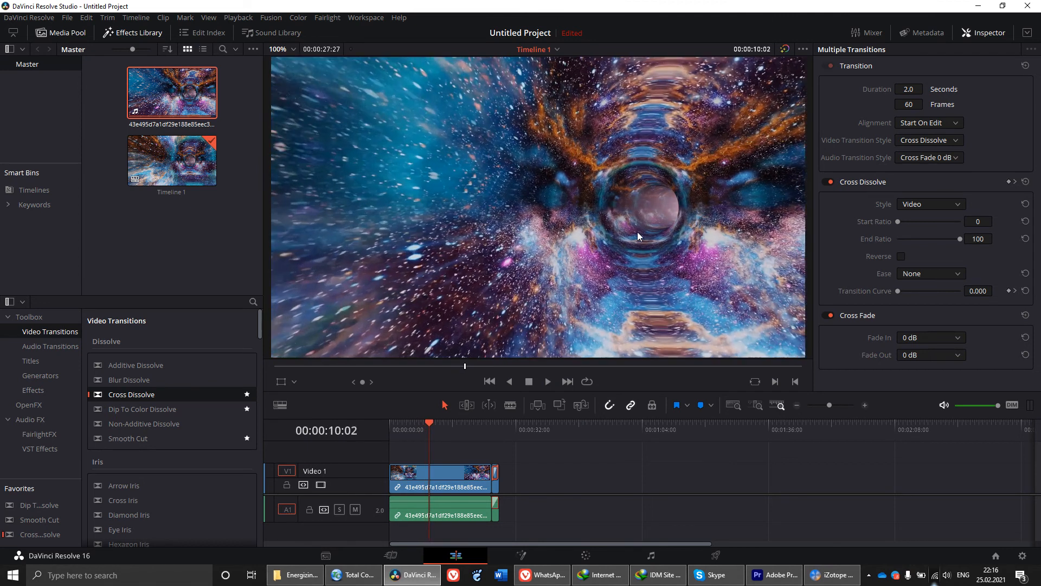
pyautogui.press('Right')
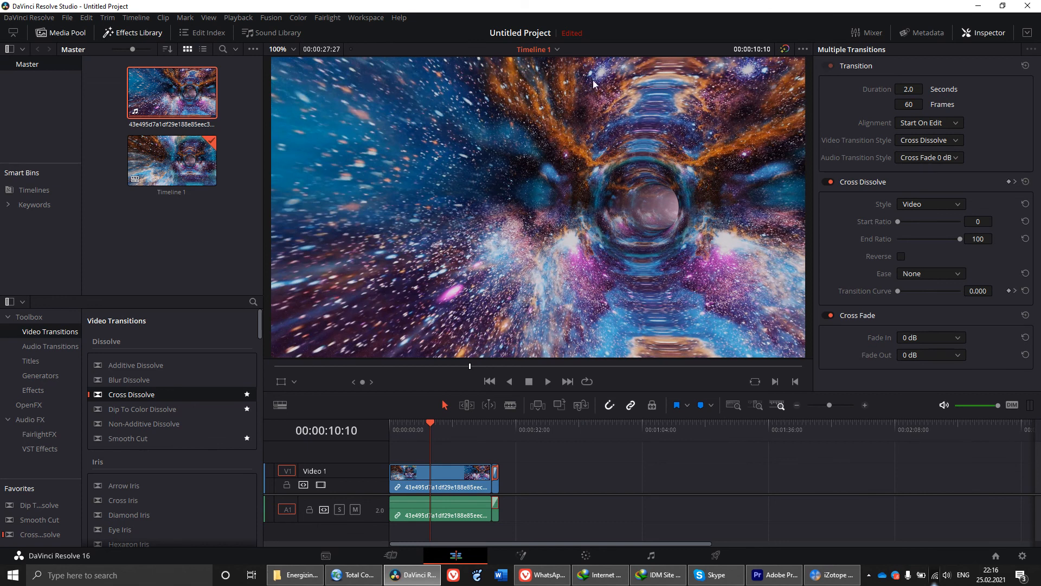
pyautogui.press('Right')
pyautogui.press('Right')
pyautogui.press('Right')
pyautogui.press('Right')
pyautogui.press('Right')
pyautogui.press('Right')
pyautogui.press('Right')
pyautogui.press('Right')
pyautogui.press('Right')
pyautogui.press('Right')
pyautogui.press('Right')
pyautogui.press('Right')
pyautogui.press('Right')
pyautogui.press('Right')
pyautogui.press('Right')
pyautogui.press('Right')
pyautogui.press('Right')
pyautogui.press('Right')
pyautogui.press('Right')
pyautogui.press('Right')
pyautogui.press('Right')
pyautogui.press('Right')
pyautogui.press('Right')
pyautogui.press('Right')
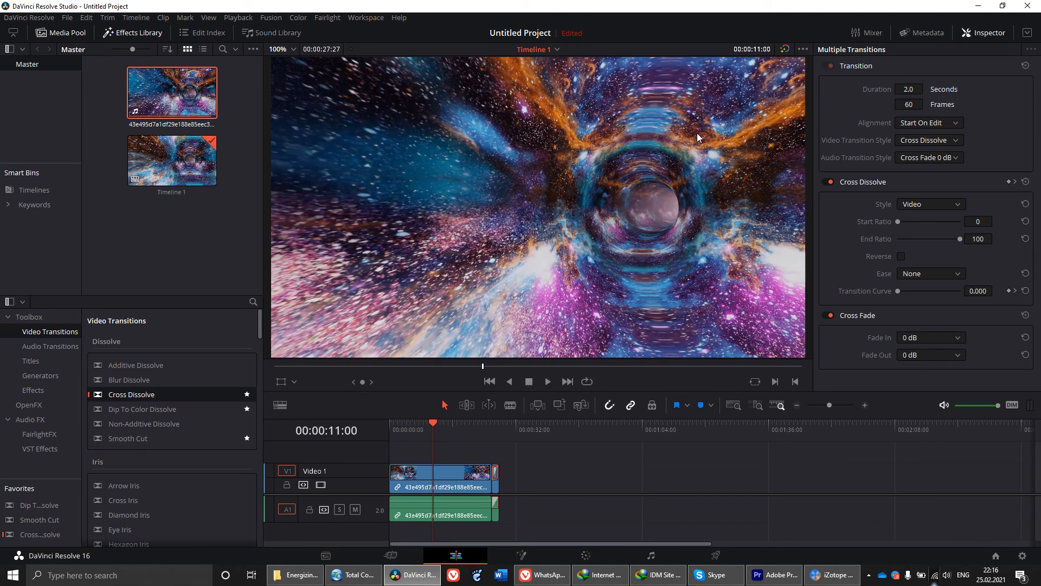
# Split the clip at 00:00:11:15 and ripple delete everything before that frame.
pyautogui.press('Right')
pyautogui.press('Right')
pyautogui.press('Right')
pyautogui.press('Right')
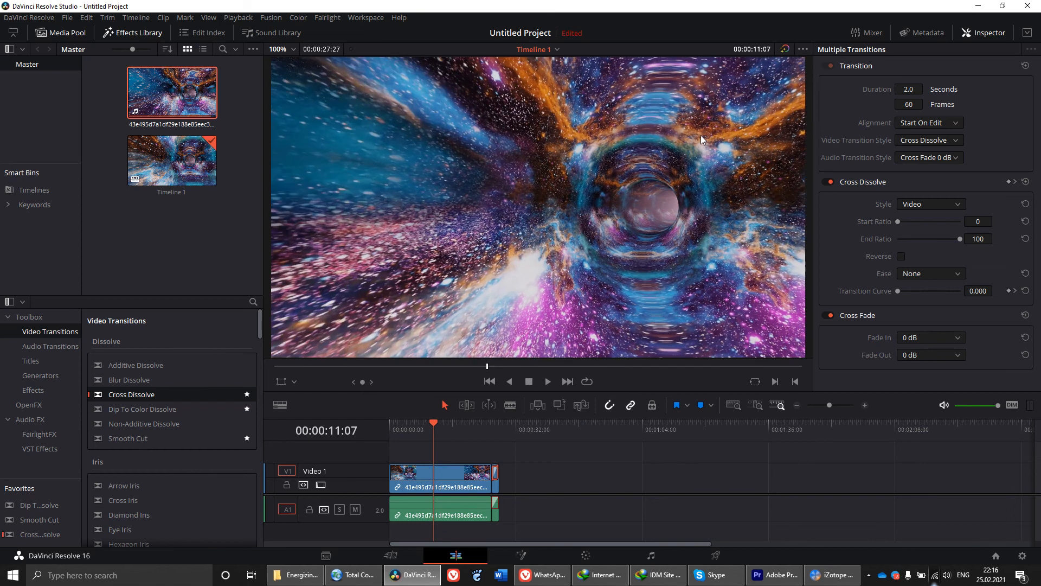
pyautogui.press('Right')
pyautogui.press('Right')
pyautogui.press('Right')
pyautogui.press('Right')
pyautogui.press('Right')
pyautogui.press('Right')
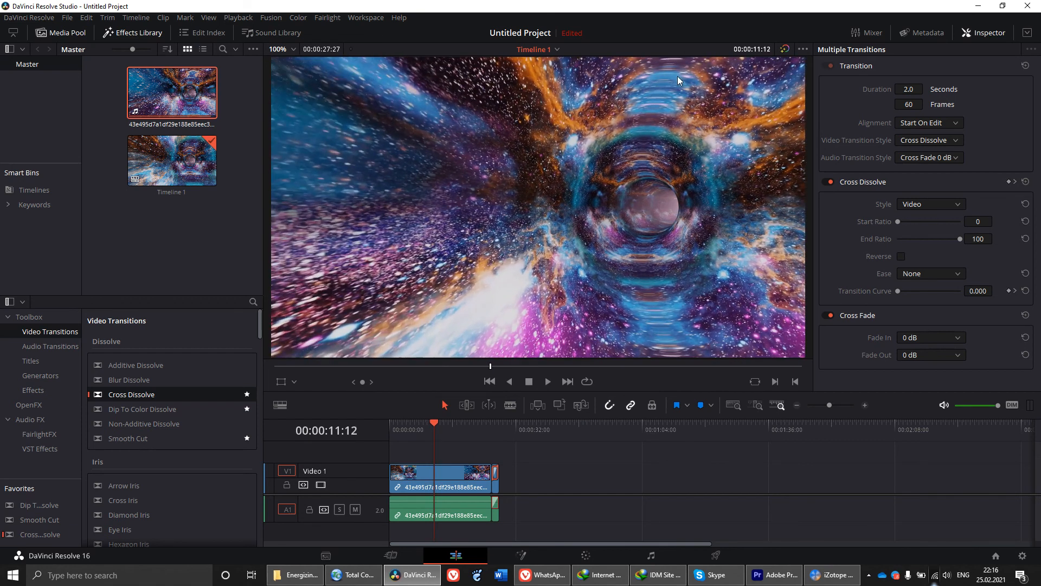
pyautogui.press('Right')
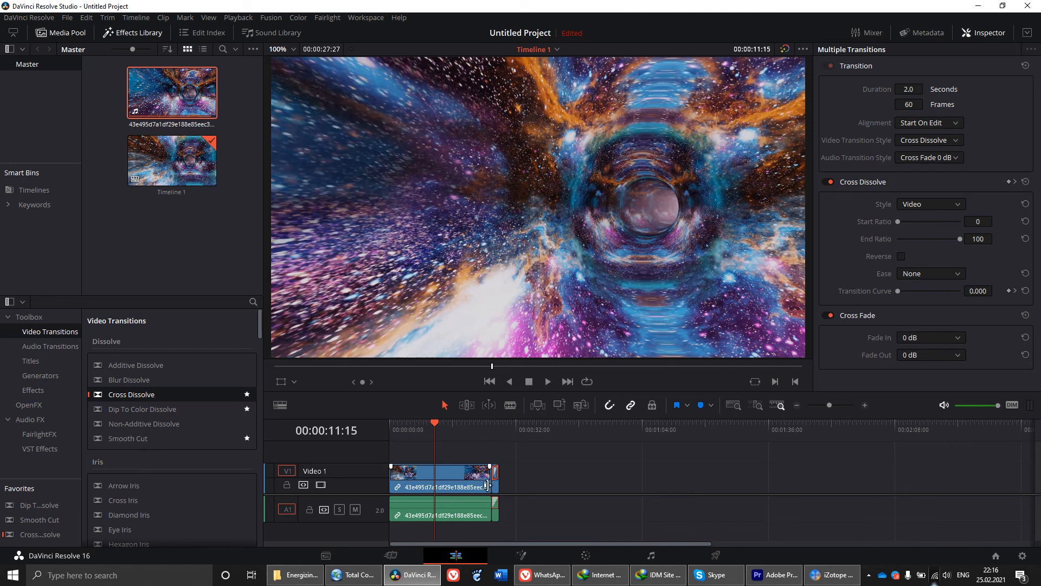
pyautogui.hotkey('ctrl', 'b')
pyautogui.click(421, 477)
pyautogui.press('Delete')
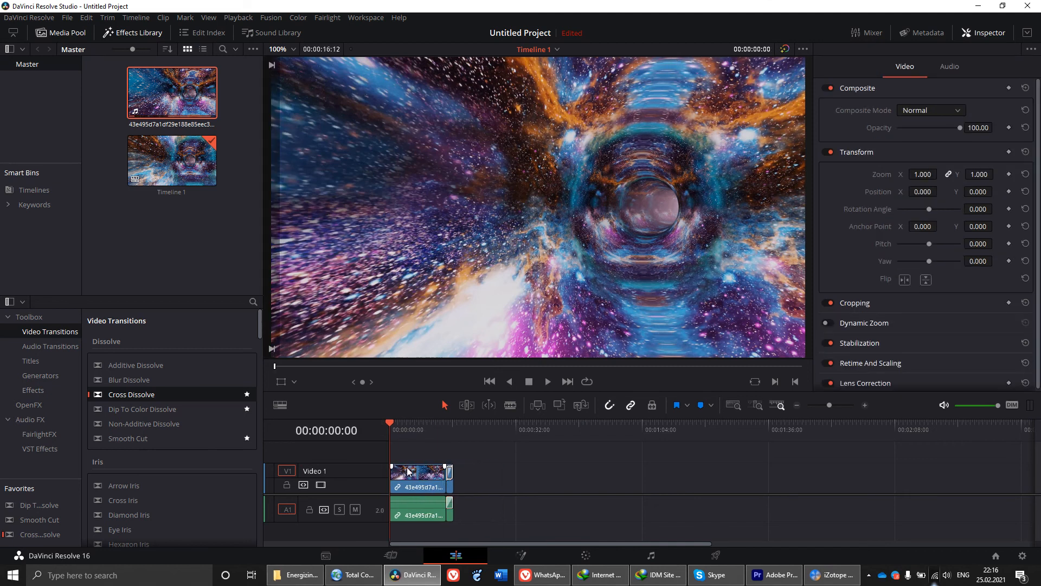
# Find where the opening pattern repeats, cut the clip at 00:00:03:02, and delete everything after the cut.
pyautogui.press('space')
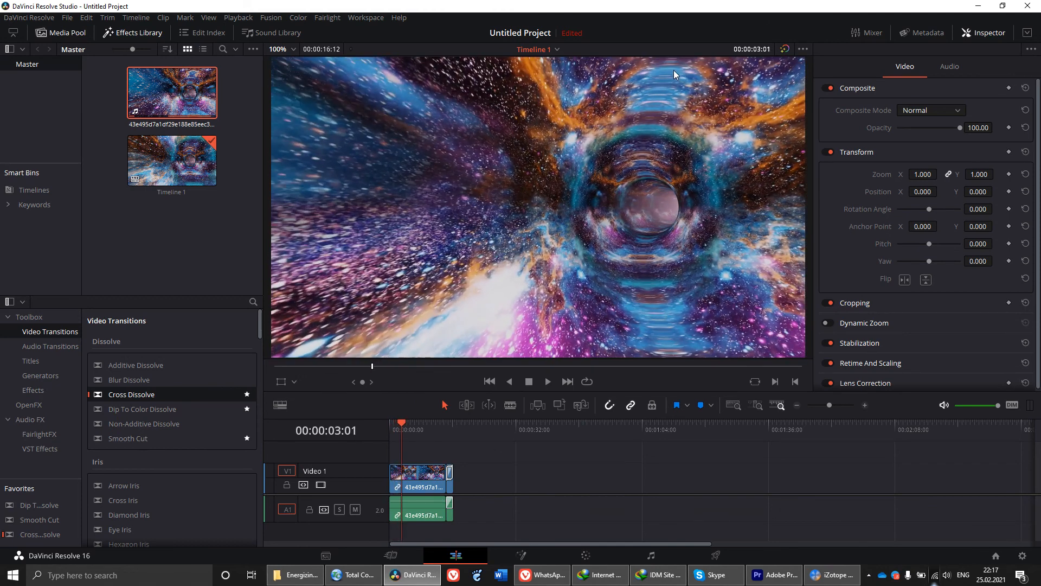
pyautogui.hotkey('ctrl', 'b')
pyautogui.moveTo(413, 444); pyautogui.dragTo(494, 534)
pyautogui.press('Delete')
pyautogui.scroll(5, 457, 512)
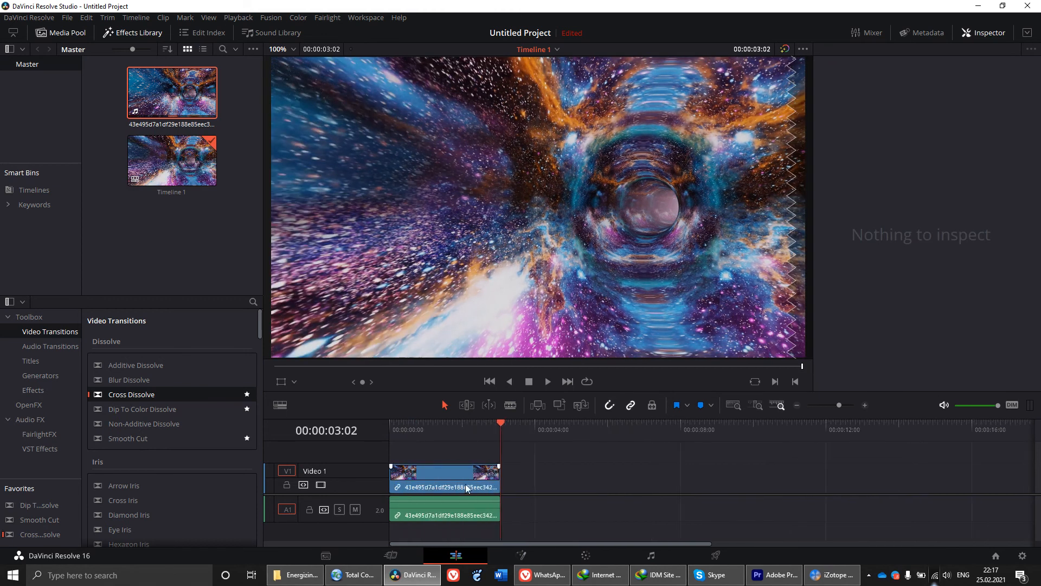
# Copy the trimmed loop clip and paste two copies directly after it on the timeline.
pyautogui.click(457, 470)
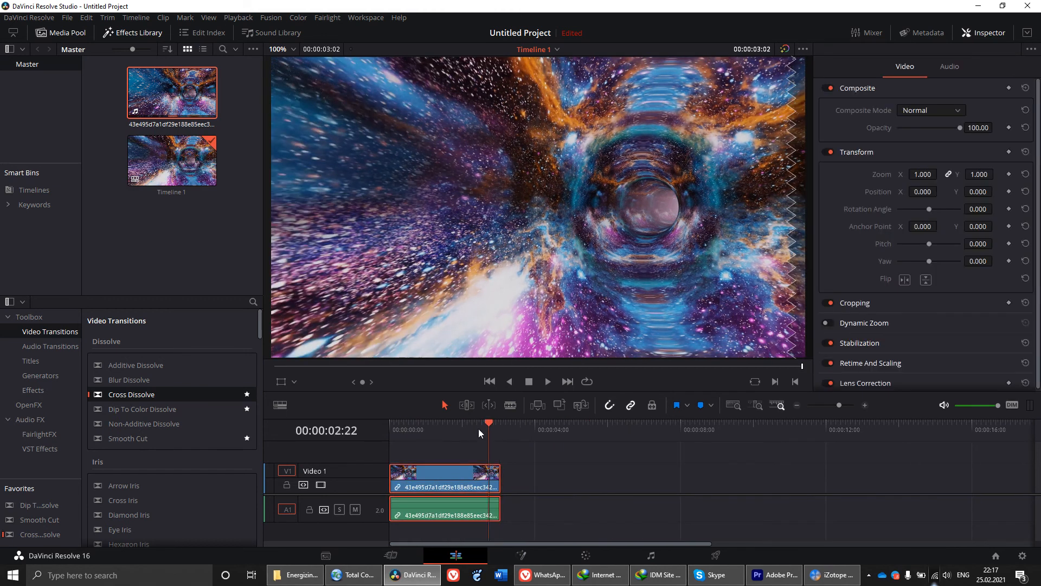
pyautogui.moveTo(487, 429); pyautogui.dragTo(378, 425)
pyautogui.click(494, 428)
pyautogui.hotkey('ctrl', 'v')
pyautogui.hotkey('ctrl', 'v')
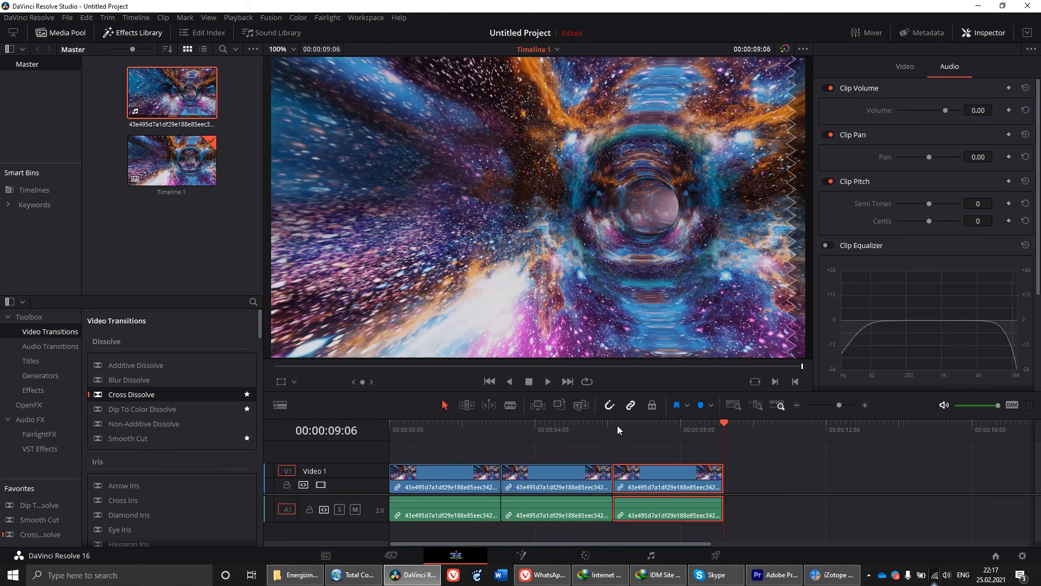
# Play from just before the first join through the pasted copies to check that the loop is seamless.
pyautogui.moveTo(494, 432); pyautogui.dragTo(487, 431)
pyautogui.press('space')
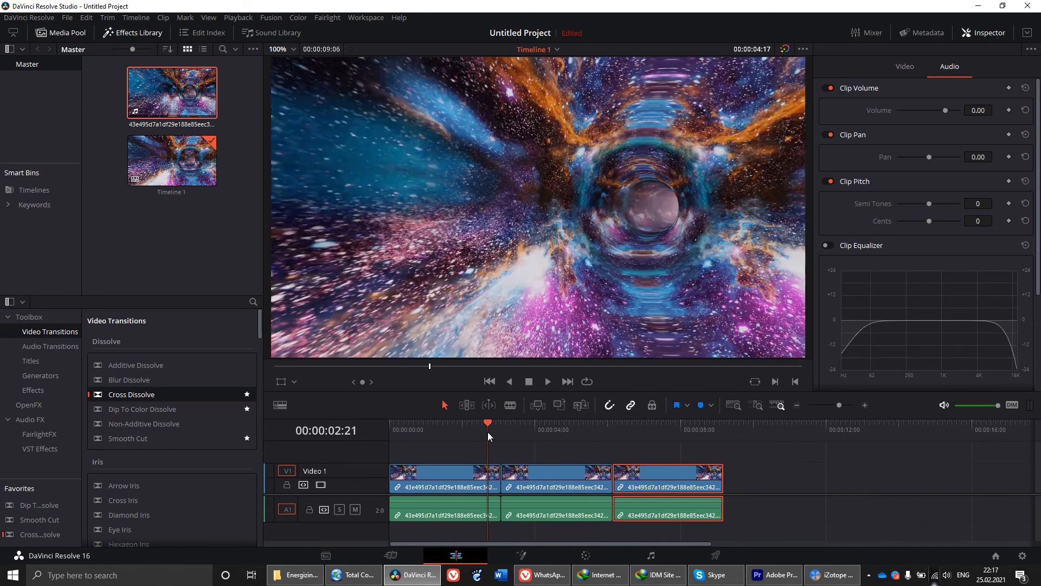
pyautogui.click(487, 432)
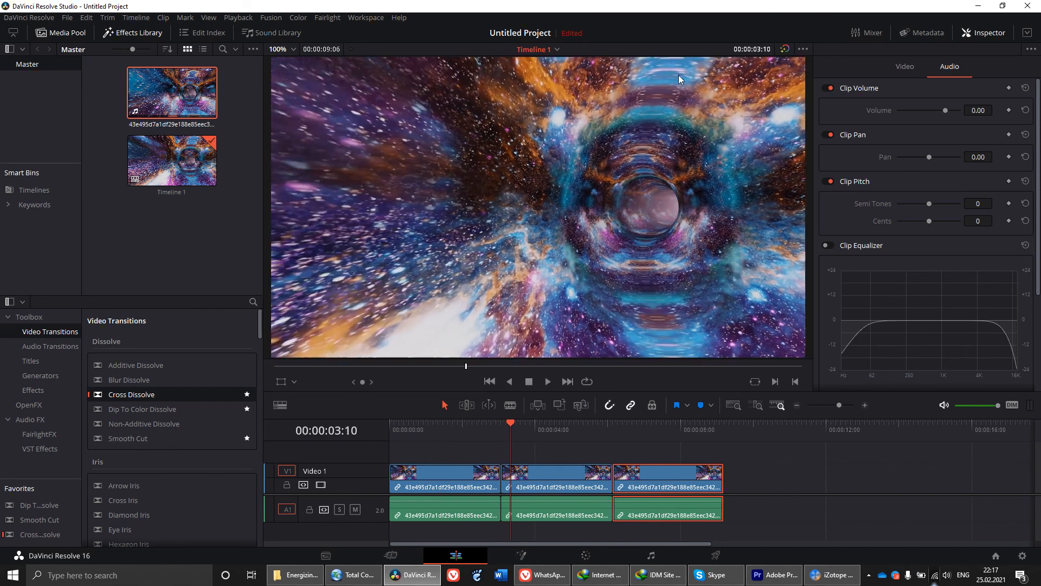
pyautogui.click(477, 471)
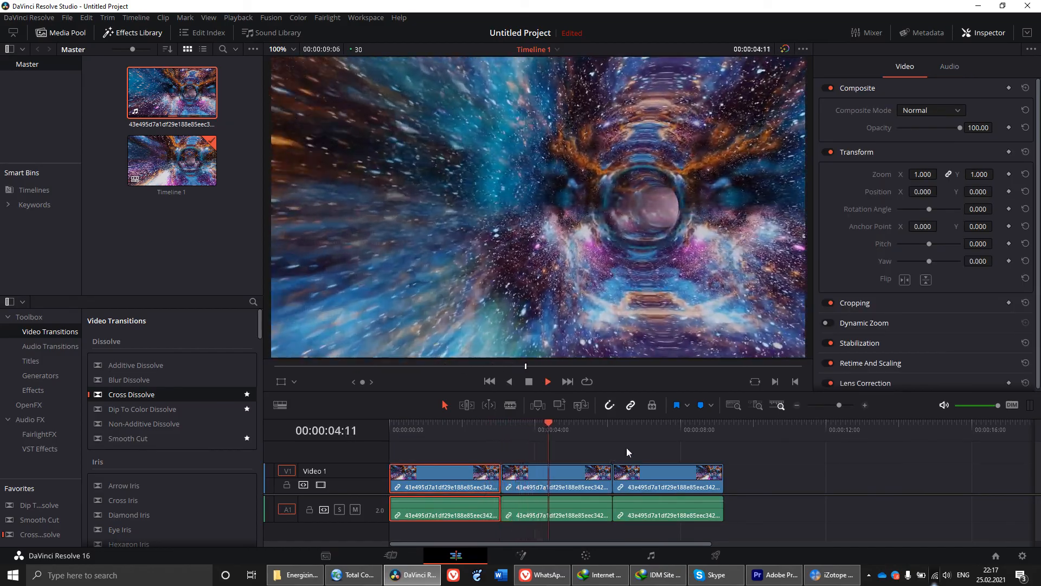
pyautogui.press('space')
# Delete the two pasted copies so only the original loop clip stays on Timeline 1.
pyautogui.moveTo(678, 450); pyautogui.dragTo(524, 519)
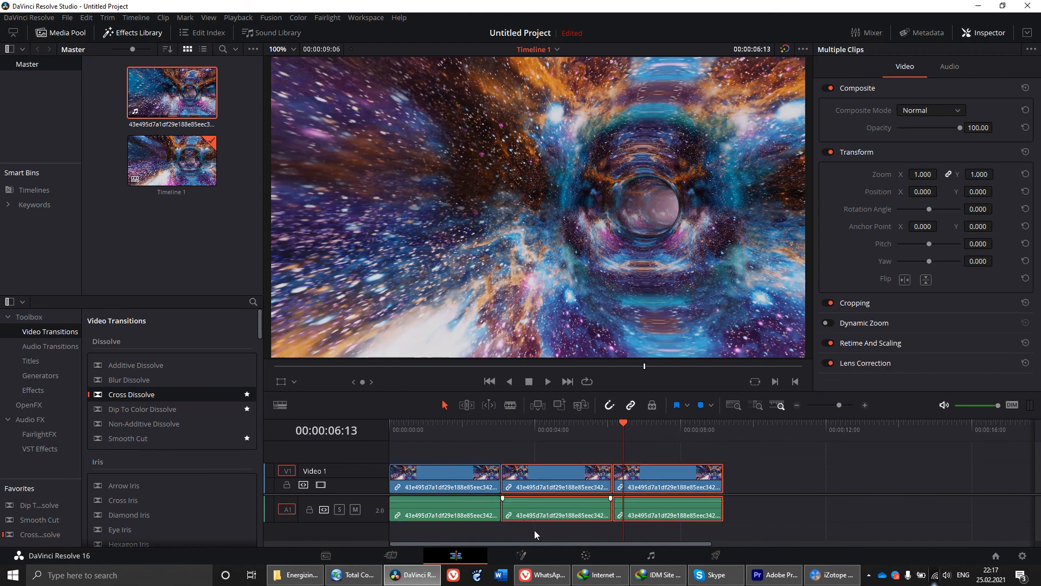
pyautogui.press('Delete')
pyautogui.click(476, 425)
pyautogui.moveTo(471, 426); pyautogui.dragTo(460, 425)
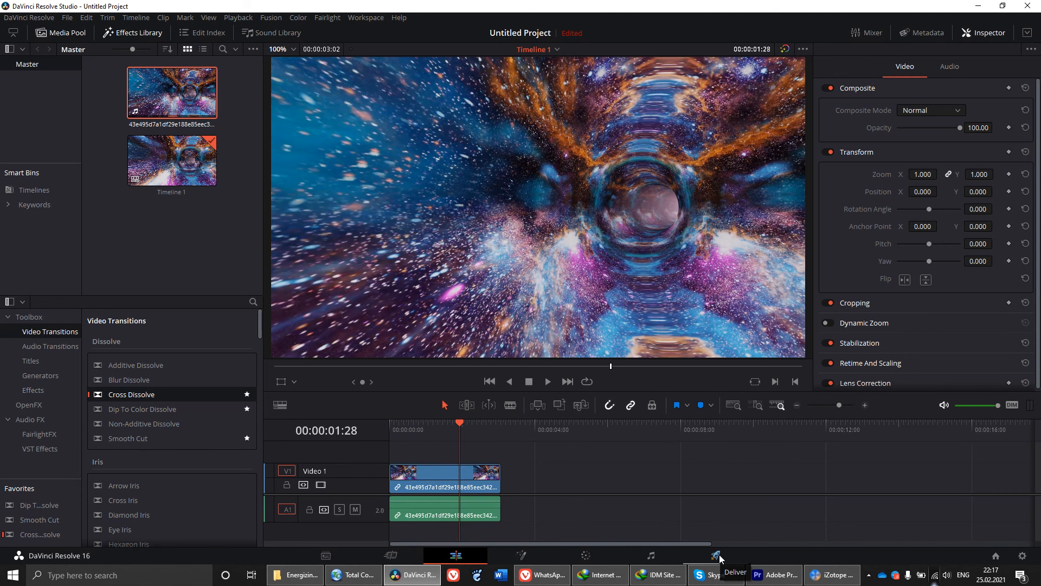
# Open the Deliver page and review the Custom render settings for video and audio export.
pyautogui.click(717, 553)
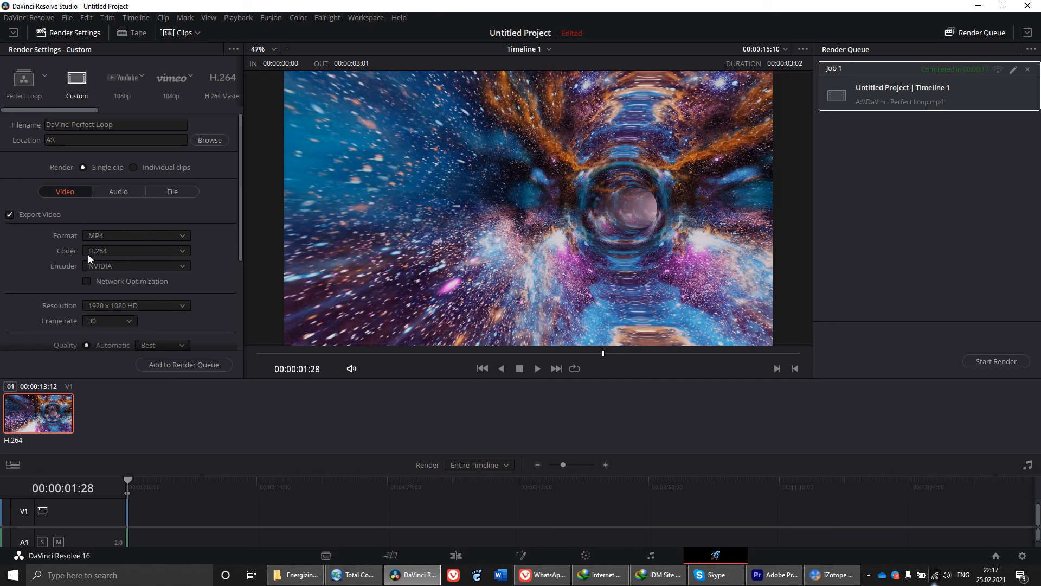
pyautogui.scroll(-4, 234, 266)
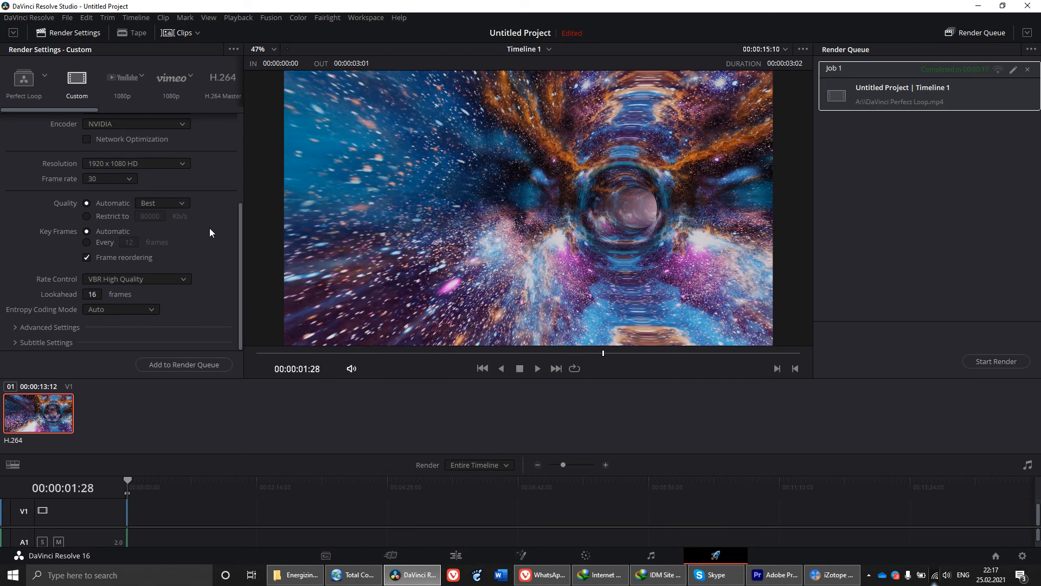
pyautogui.scroll(1, 216, 238)
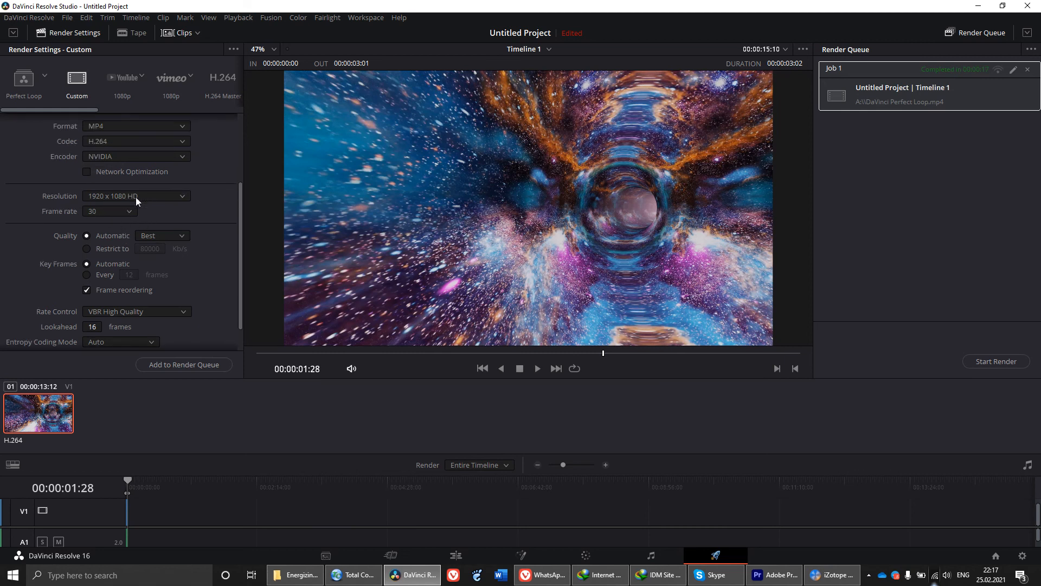
pyautogui.scroll(4, 229, 293)
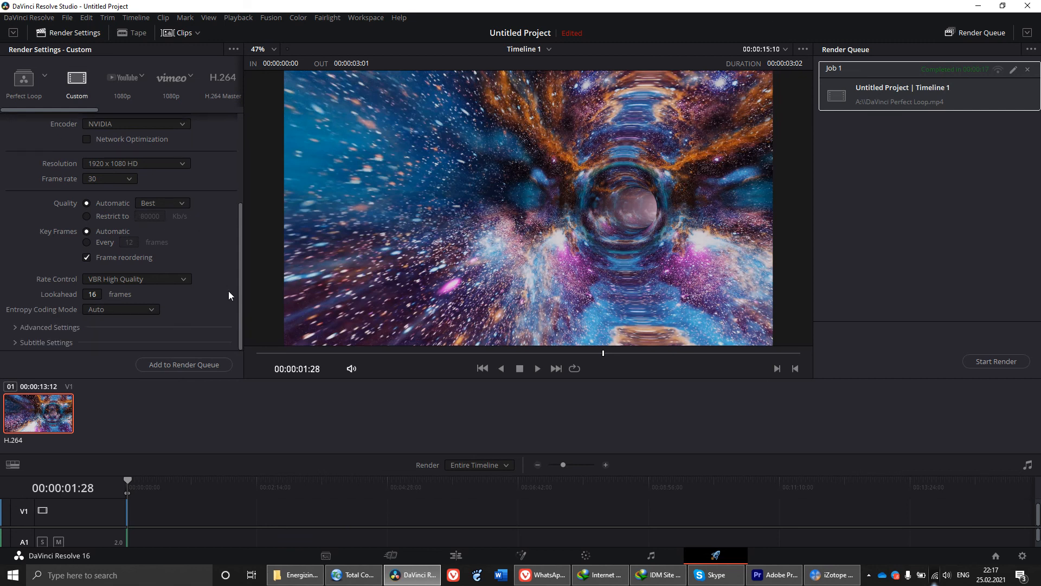
pyautogui.click(110, 193)
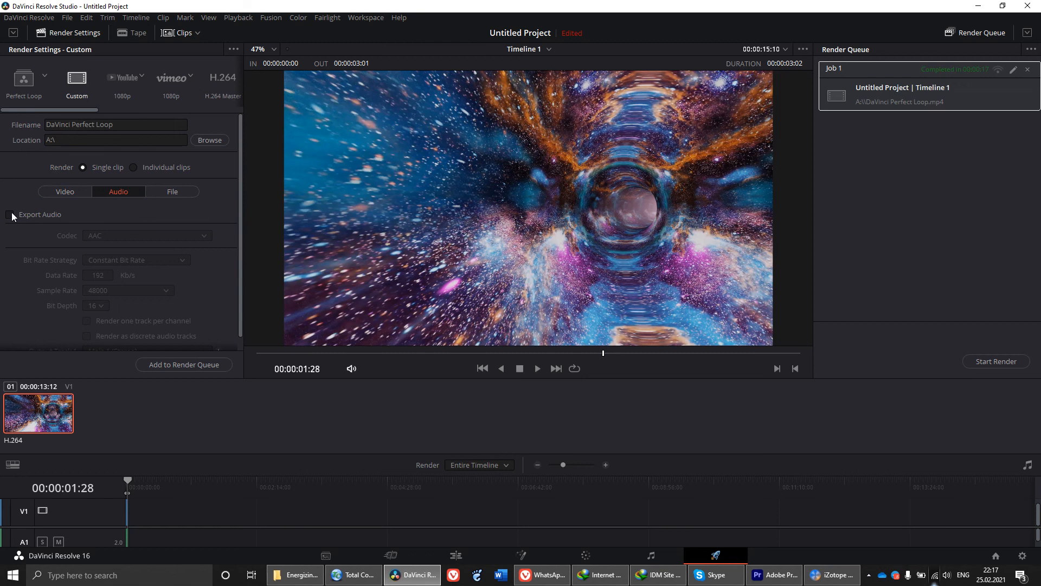
pyautogui.click(45, 194)
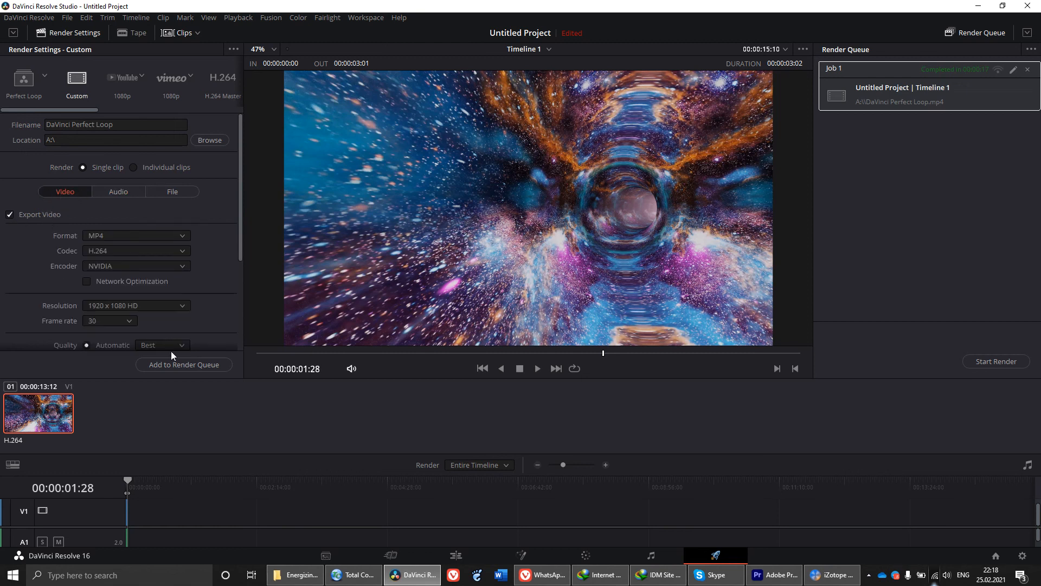
# Add Timeline 1 to the render queue as DaVinci Perfect Loop.mp4, answering the existing-file prompt.
pyautogui.click(206, 359)
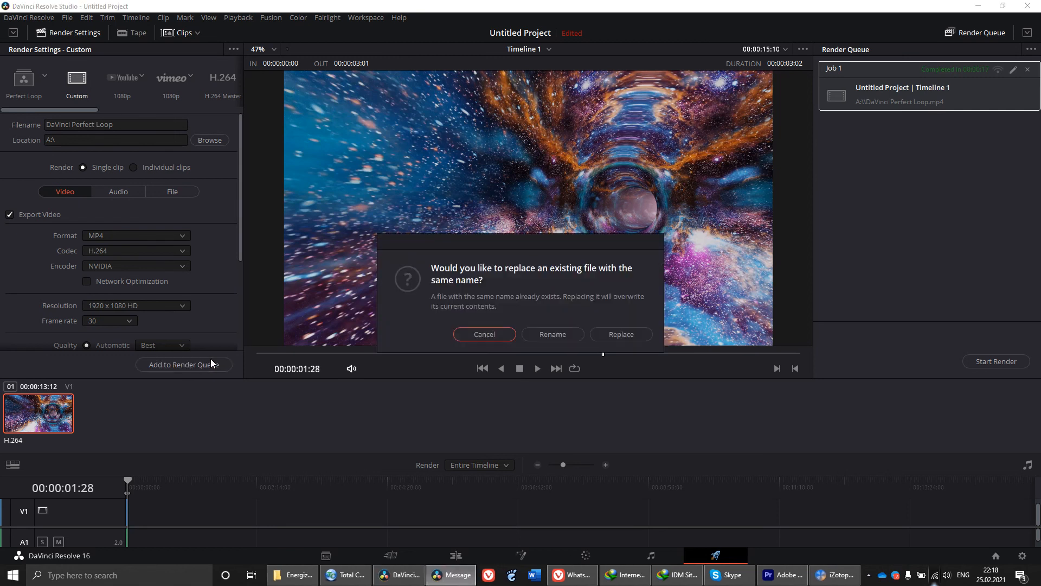
pyautogui.click(568, 337)
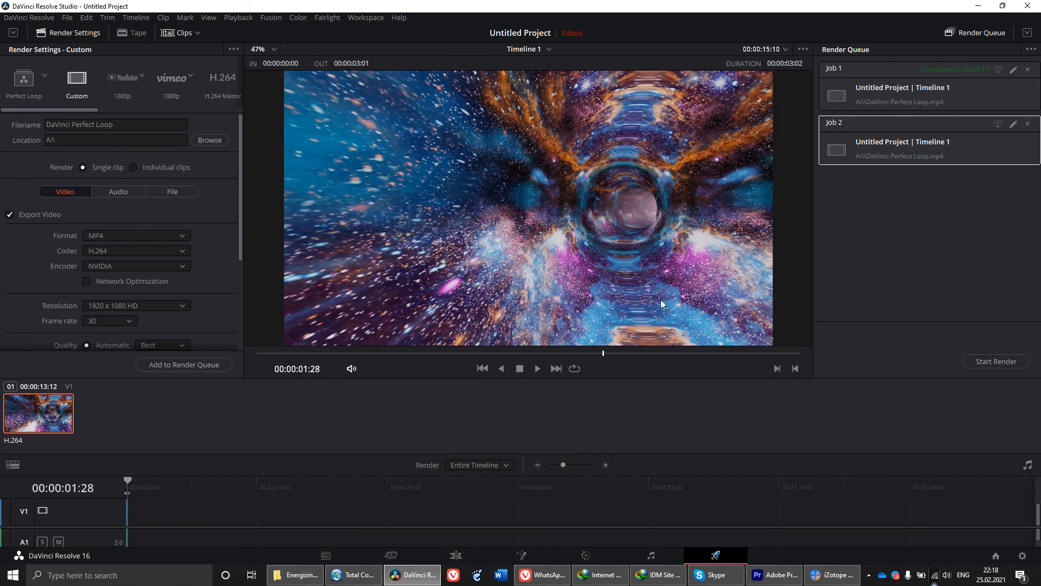
pyautogui.scroll(-2, 574, 196)
pyautogui.scroll(1, 574, 194)
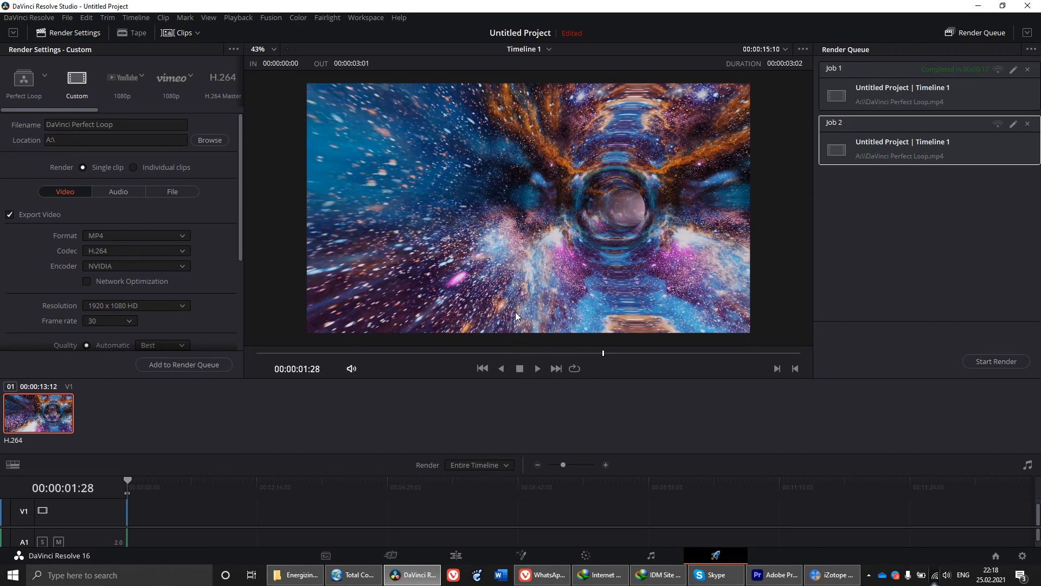
# Return to the Edit page and scrub through the finished loop clip to review it.
pyautogui.click(452, 558)
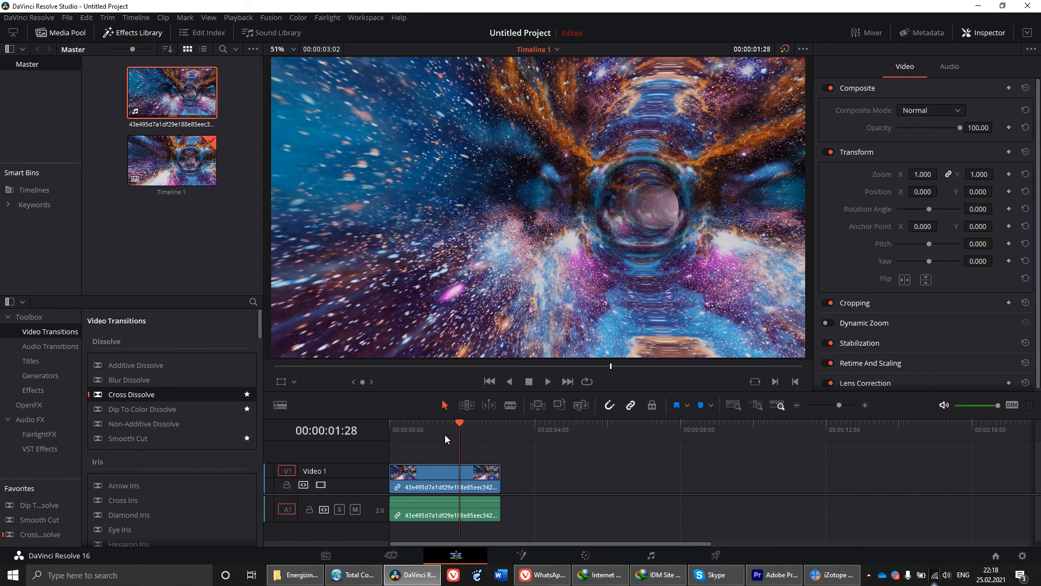
pyautogui.moveTo(449, 433); pyautogui.dragTo(411, 436)
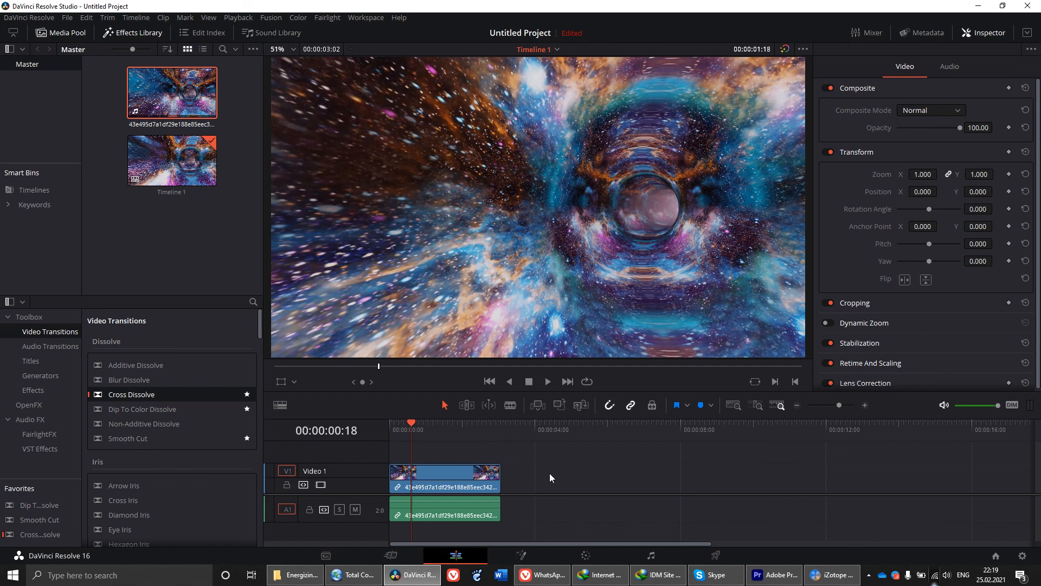
pyautogui.moveTo(420, 431); pyautogui.dragTo(479, 460)
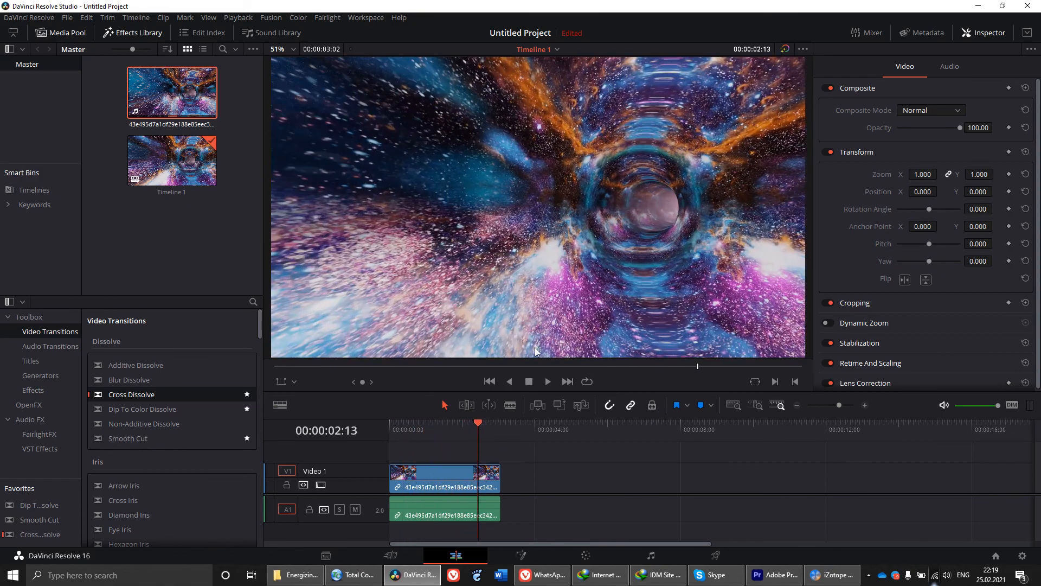